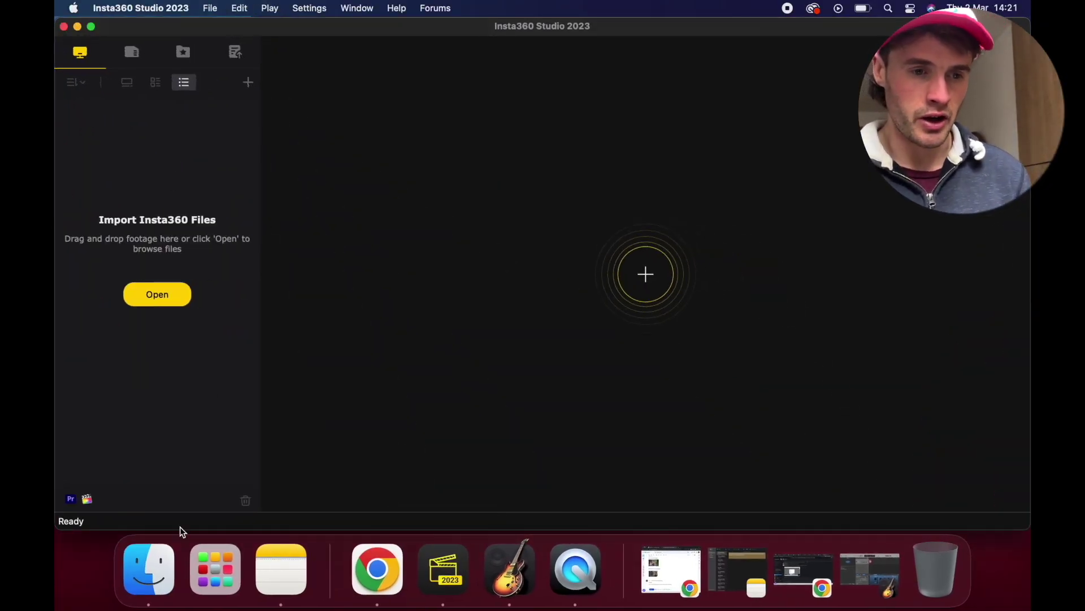
Import VID_002.insv from the Insta360 Cam folder in Finder into Insta360 Studio.
{"action": "left_click", "coordinate": [148, 568]}
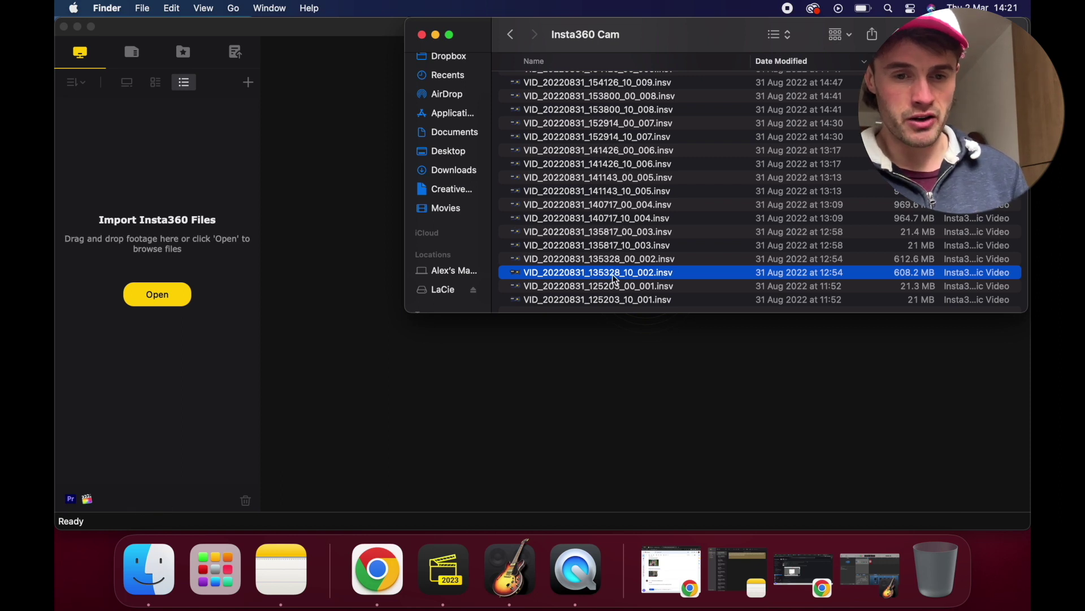
{"action": "left_click_drag", "start_coordinate": [617, 277], "coordinate": [149, 203]}
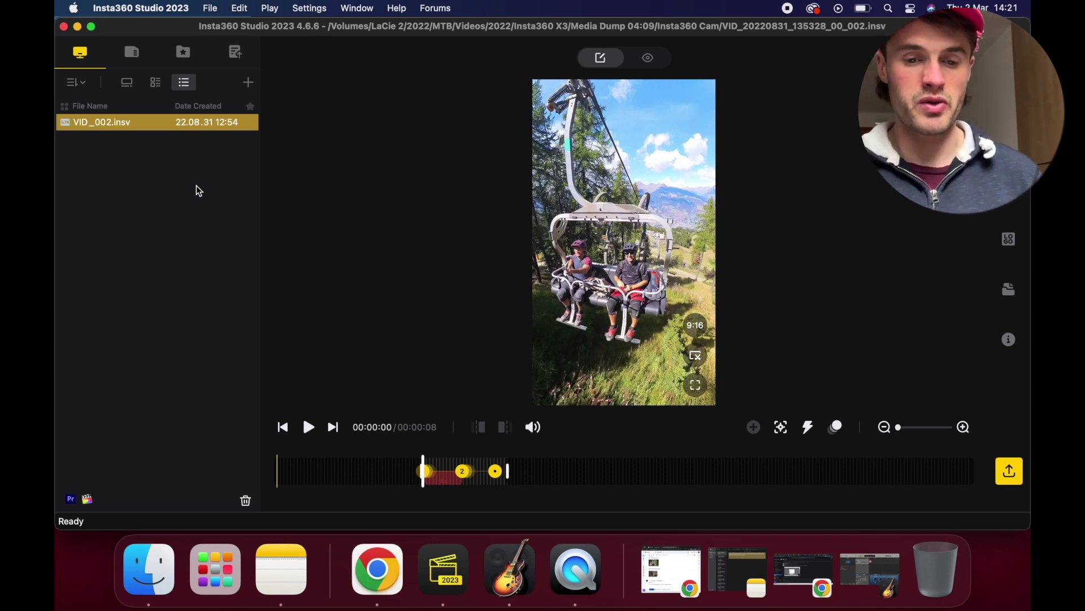
Delete all existing keyframes from the clip with Edit > Clear All.
{"action": "left_click", "coordinate": [529, 452]}
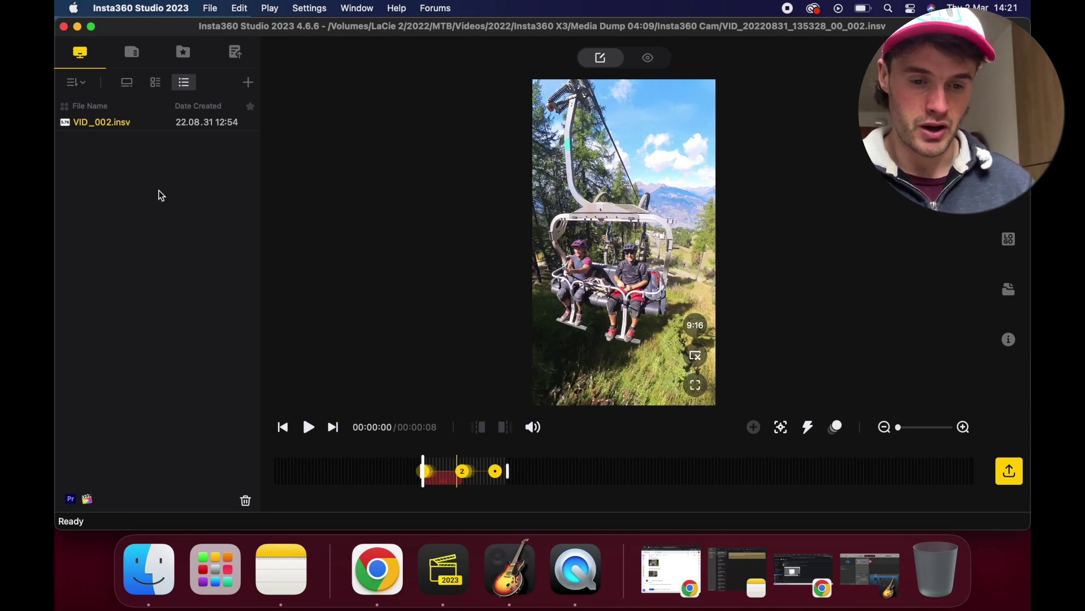
{"action": "left_click", "coordinate": [240, 8]}
{"action": "left_click", "coordinate": [249, 117]}
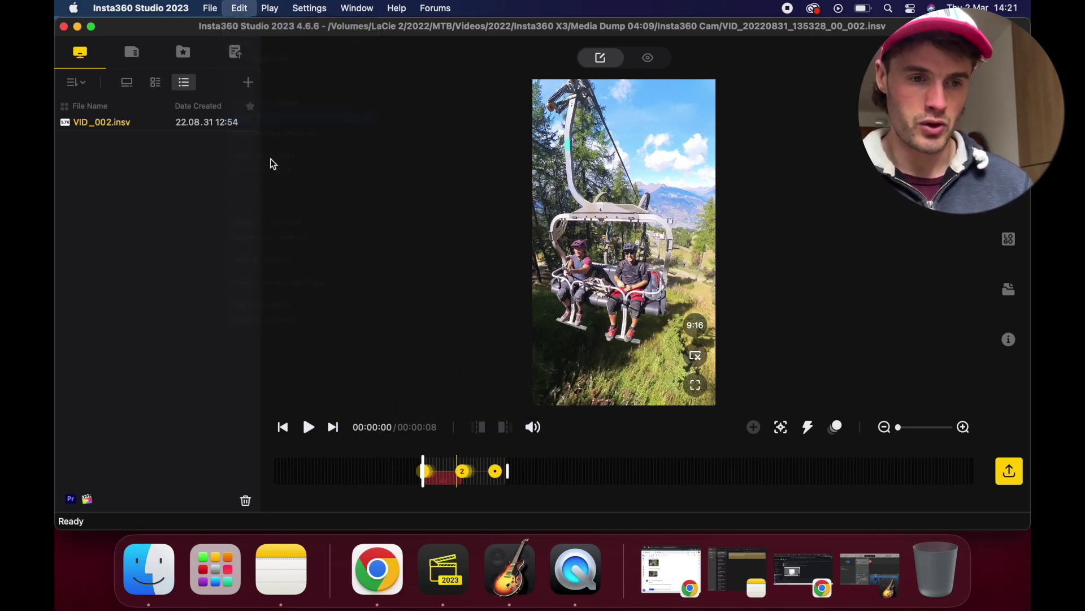
{"action": "left_click", "coordinate": [628, 281]}
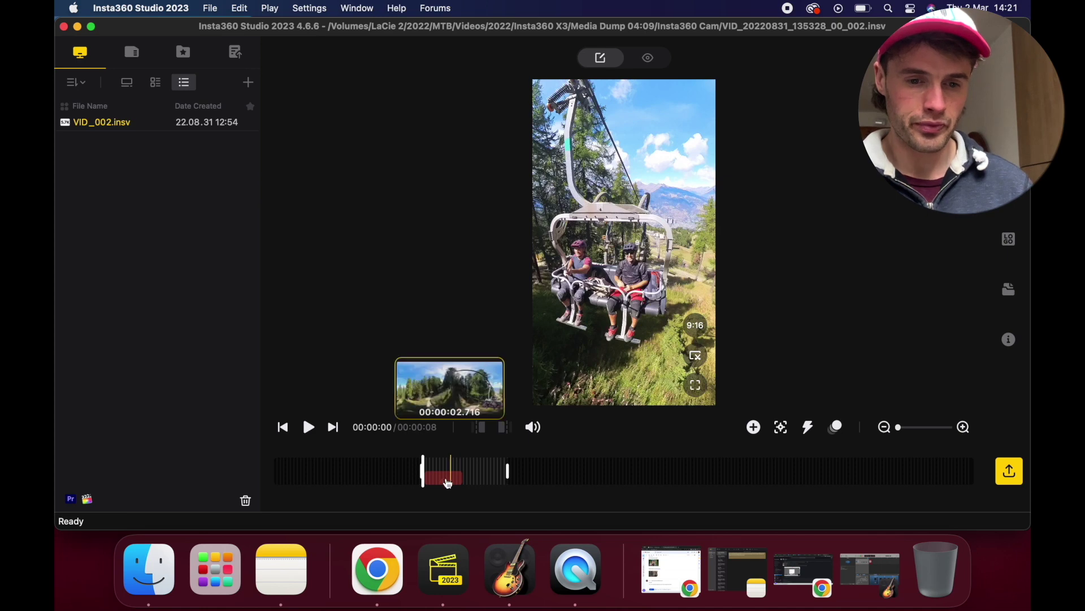
Extend both trim handles to restore the full 1:19 length and aim down the lift line.
{"action": "left_click_drag", "start_coordinate": [423, 470], "coordinate": [275, 470]}
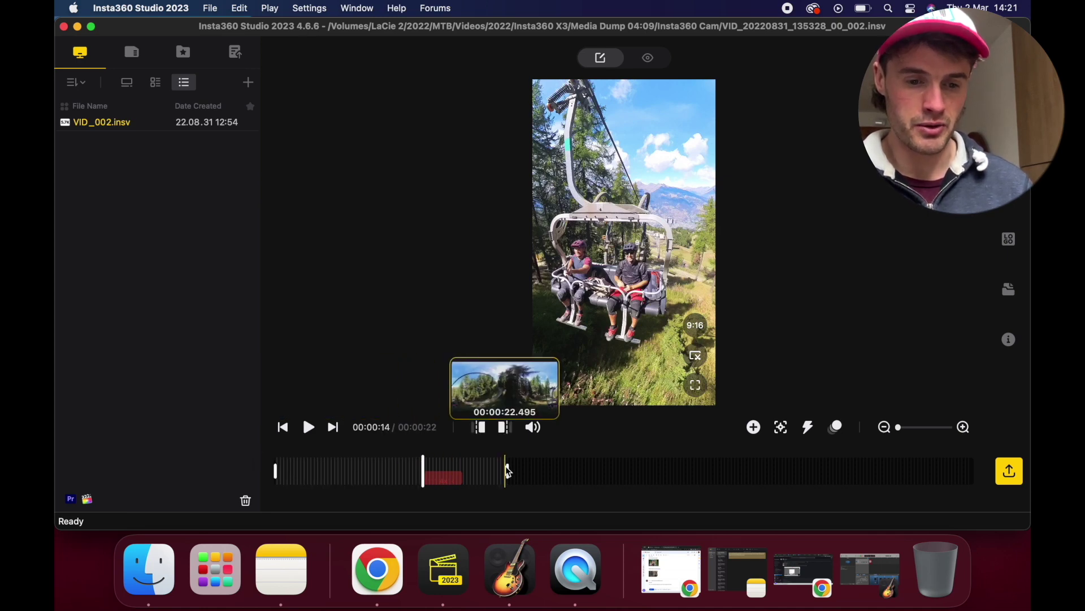
{"action": "left_click_drag", "start_coordinate": [507, 471], "coordinate": [973, 471]}
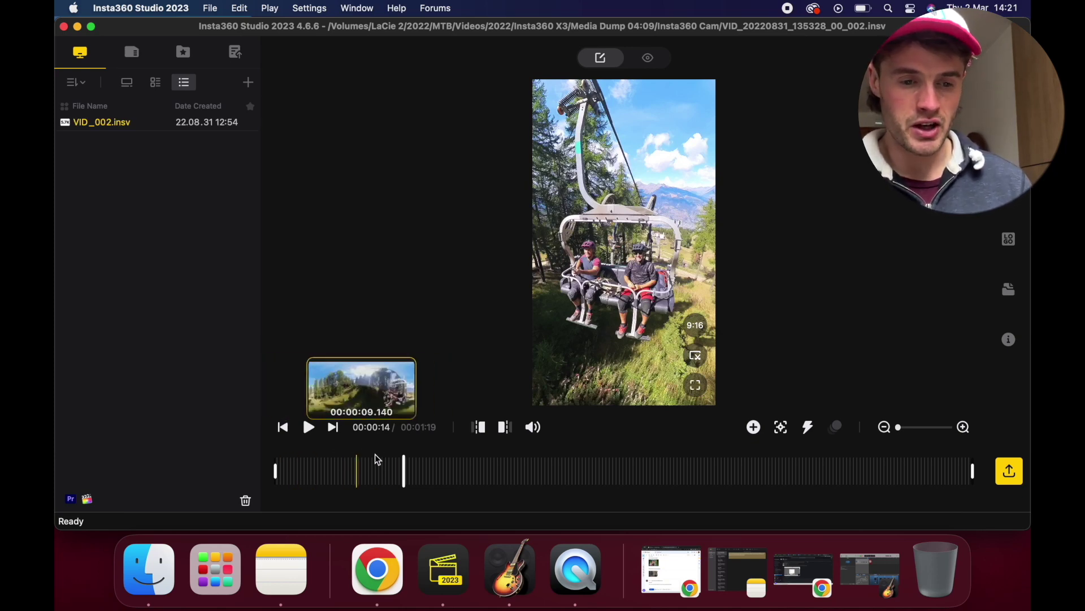
{"action": "left_click_drag", "start_coordinate": [398, 462], "coordinate": [478, 452]}
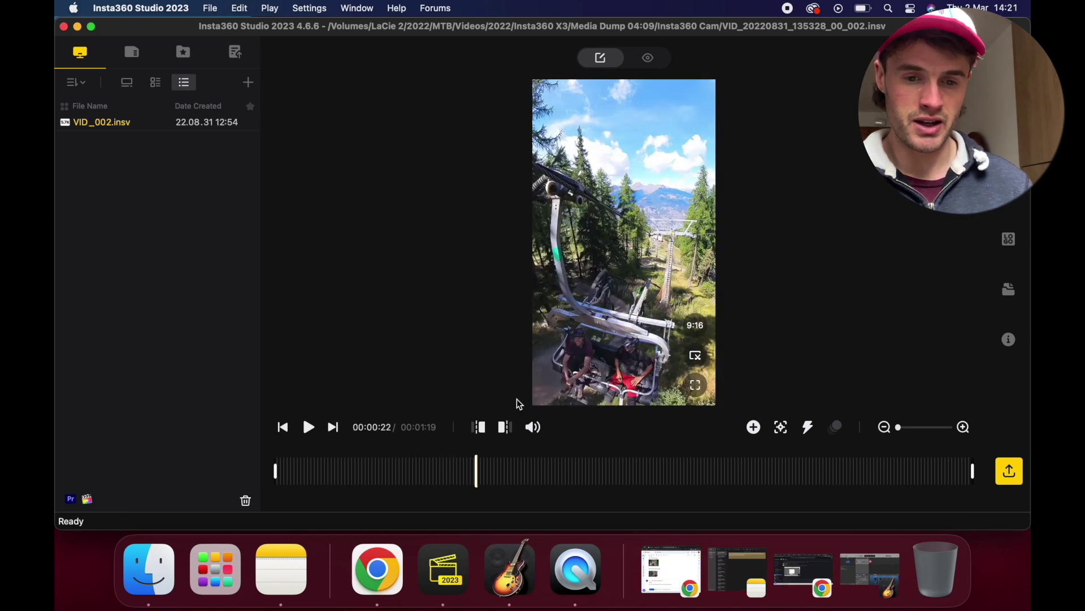
{"action": "mouse_move", "coordinate": [578, 310]}
{"action": "left_mouse_down"}
{"action": "mouse_move", "coordinate": [673, 245]}
{"action": "mouse_move", "coordinate": [650, 208]}
{"action": "mouse_move", "coordinate": [622, 204]}
{"action": "mouse_move", "coordinate": [708, 212]}
{"action": "mouse_move", "coordinate": [727, 244]}
{"action": "mouse_move", "coordinate": [618, 194]}
{"action": "mouse_move", "coordinate": [625, 135]}
{"action": "mouse_move", "coordinate": [676, 184]}
{"action": "mouse_move", "coordinate": [610, 340]}
{"action": "mouse_move", "coordinate": [619, 328]}
{"action": "mouse_move", "coordinate": [635, 334]}
{"action": "mouse_move", "coordinate": [642, 222]}
{"action": "mouse_move", "coordinate": [660, 187]}
{"action": "mouse_move", "coordinate": [671, 187]}
{"action": "mouse_move", "coordinate": [512, 162]}
{"action": "mouse_move", "coordinate": [620, 263]}
{"action": "mouse_move", "coordinate": [553, 285]}
{"action": "mouse_move", "coordinate": [627, 258]}
{"action": "left_mouse_up"}
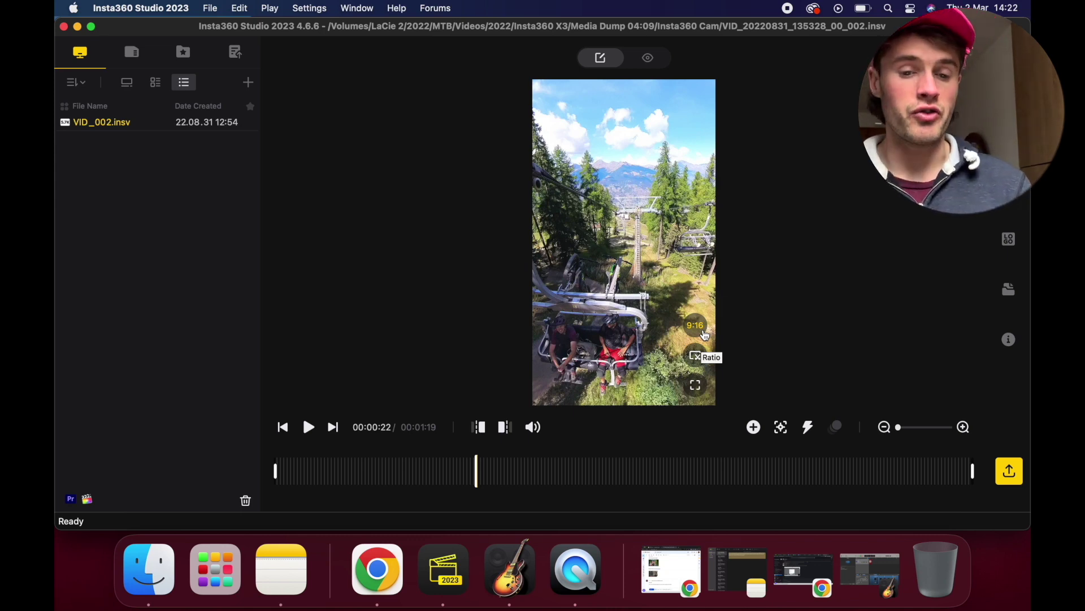
Compare 16:9, 1:1 and 4:3 ratios, return to 9:16, and frame the chairlift riders.
{"action": "left_click", "coordinate": [705, 334]}
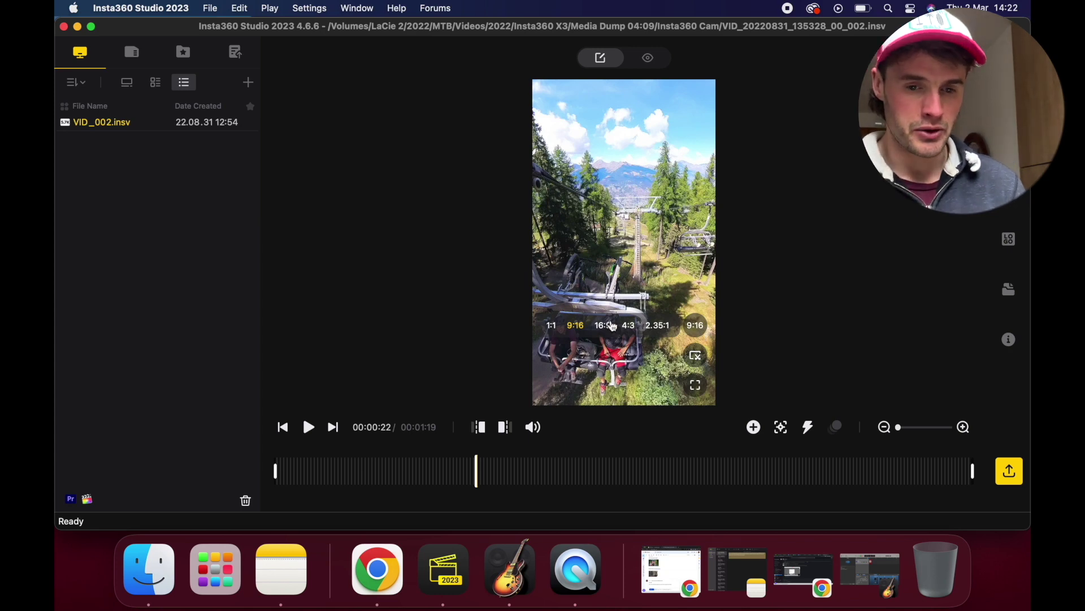
{"action": "left_click", "coordinate": [612, 326]}
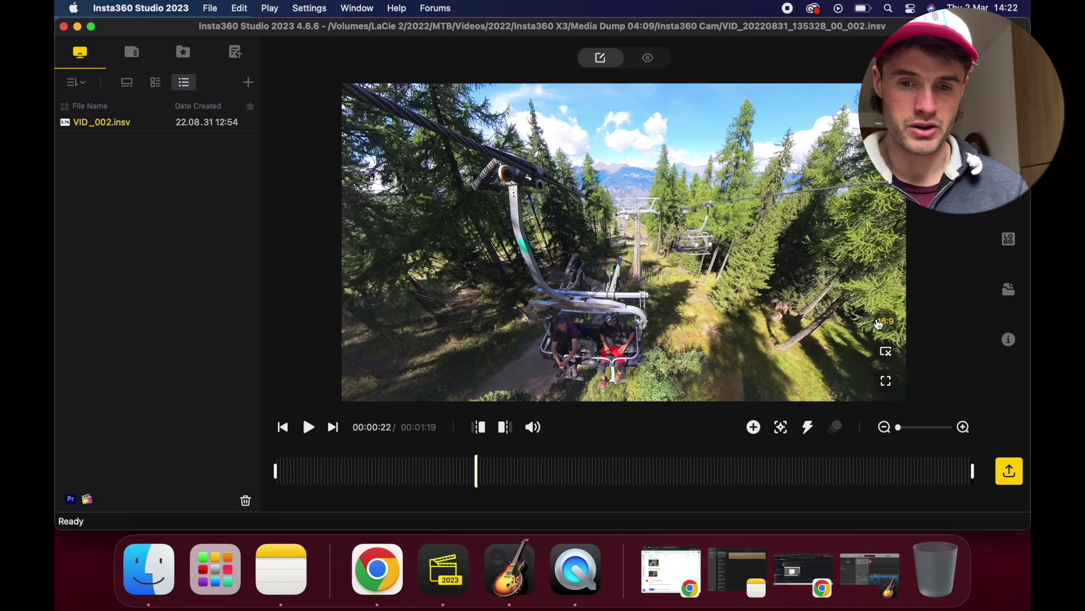
{"action": "left_click", "coordinate": [885, 322]}
{"action": "left_click", "coordinate": [742, 321]}
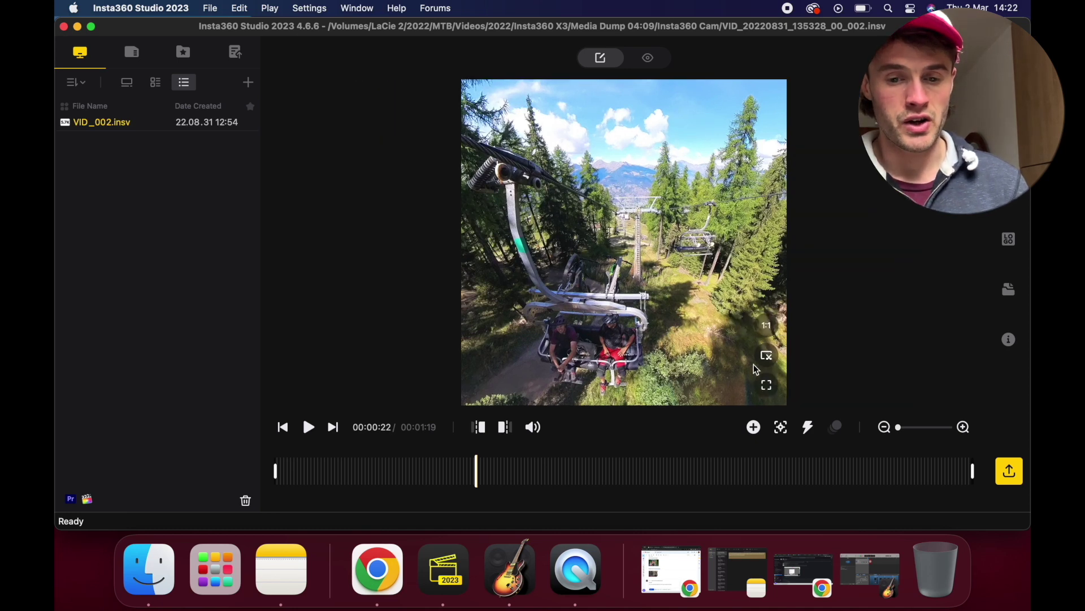
{"action": "left_click", "coordinate": [766, 326]}
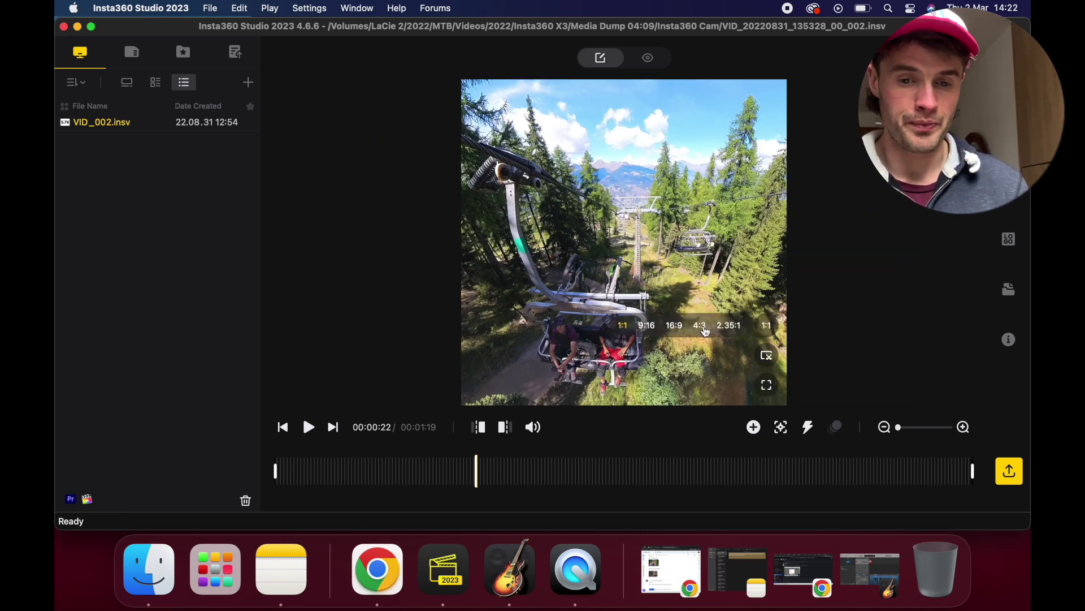
{"action": "left_click", "coordinate": [706, 330]}
{"action": "left_click", "coordinate": [820, 325]}
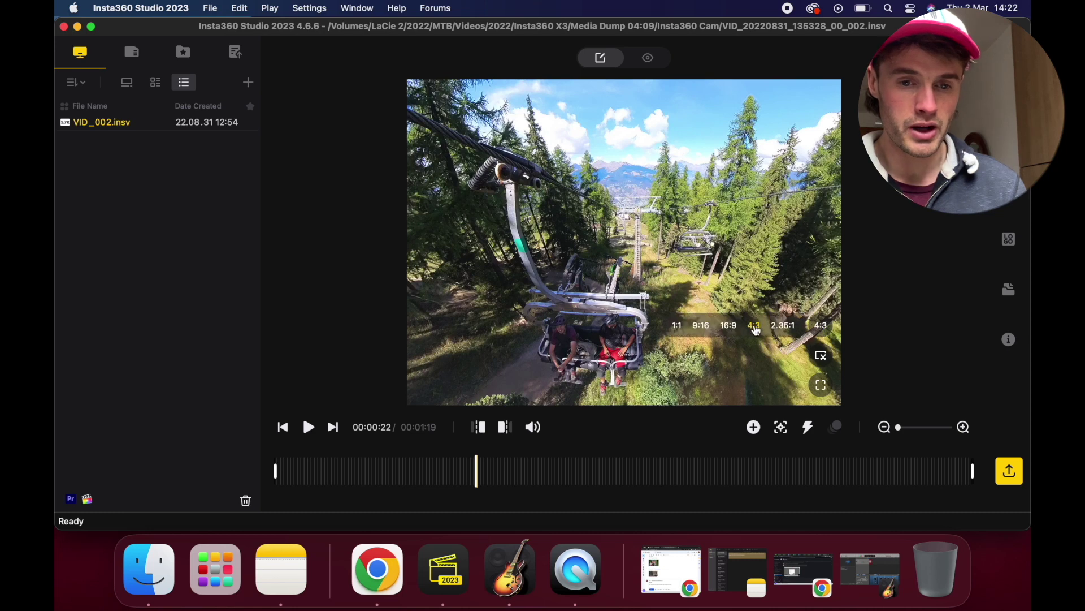
{"action": "left_click", "coordinate": [702, 328]}
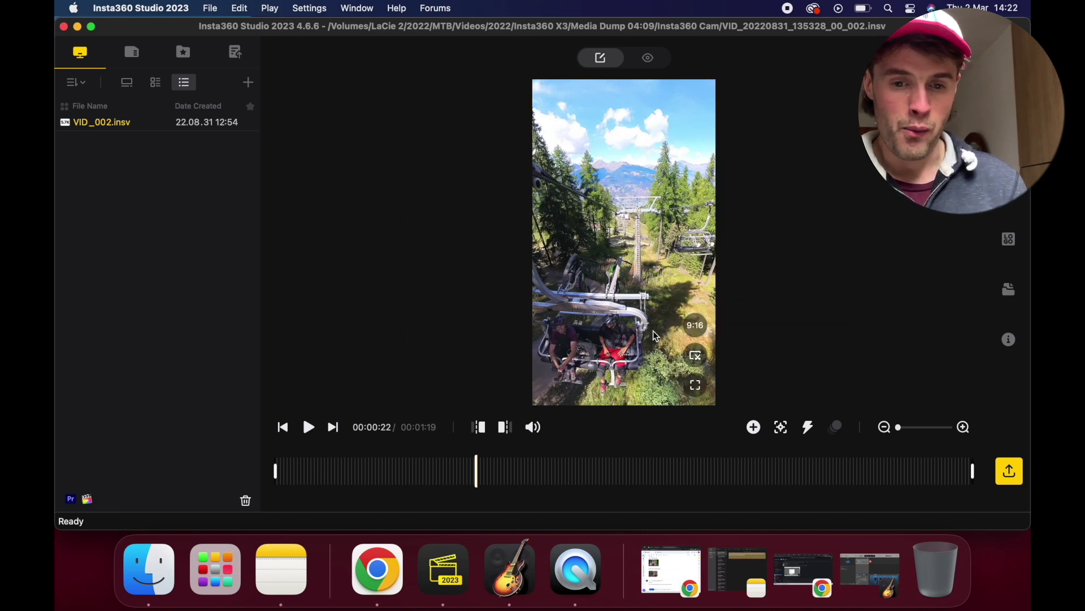
{"action": "left_click_drag", "start_coordinate": [606, 323], "coordinate": [681, 286]}
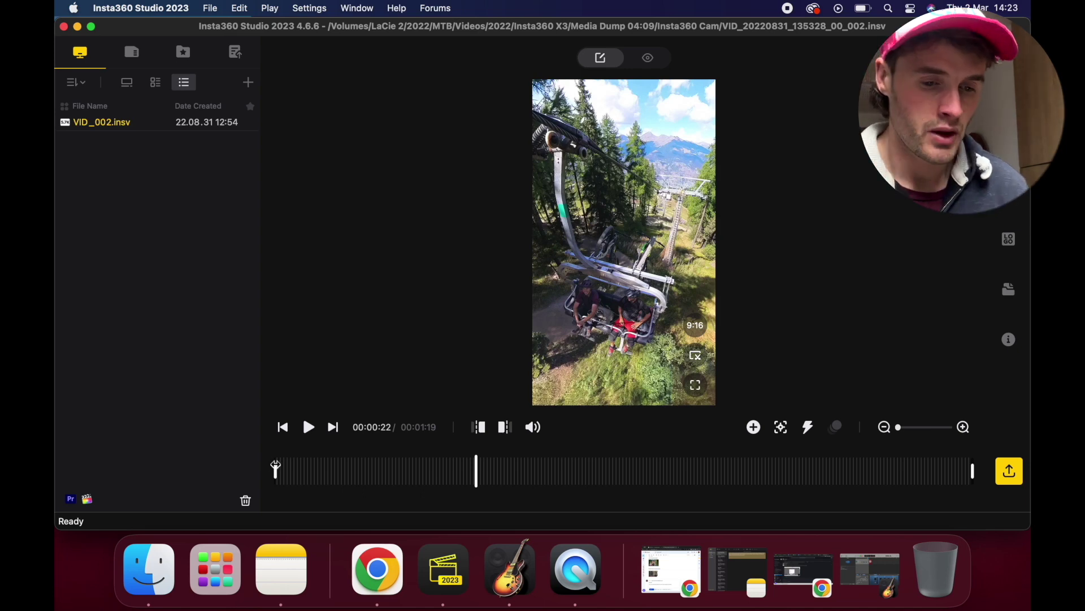
Aim at the chair from above and mark the trim start at about 00:00:21.
{"action": "left_click_drag", "start_coordinate": [307, 469], "coordinate": [242, 475]}
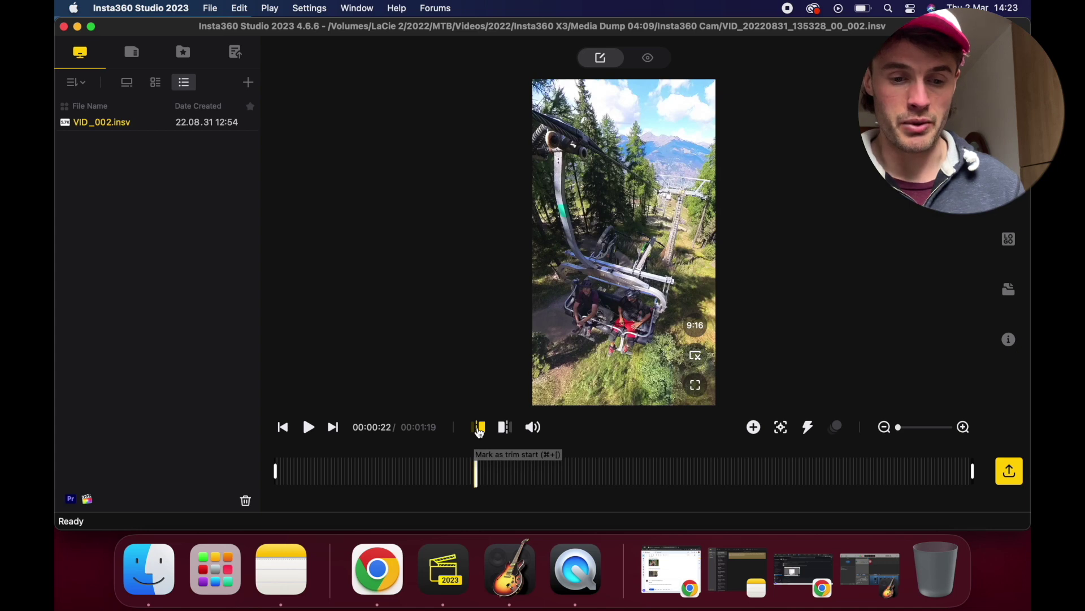
{"action": "left_click", "coordinate": [361, 464]}
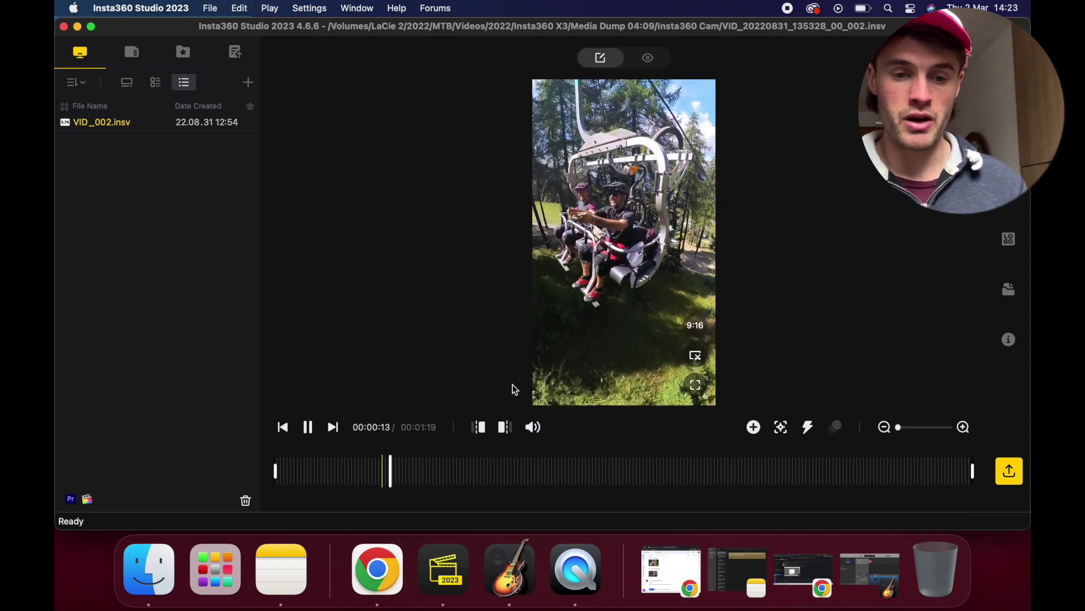
{"action": "key", "text": "space"}
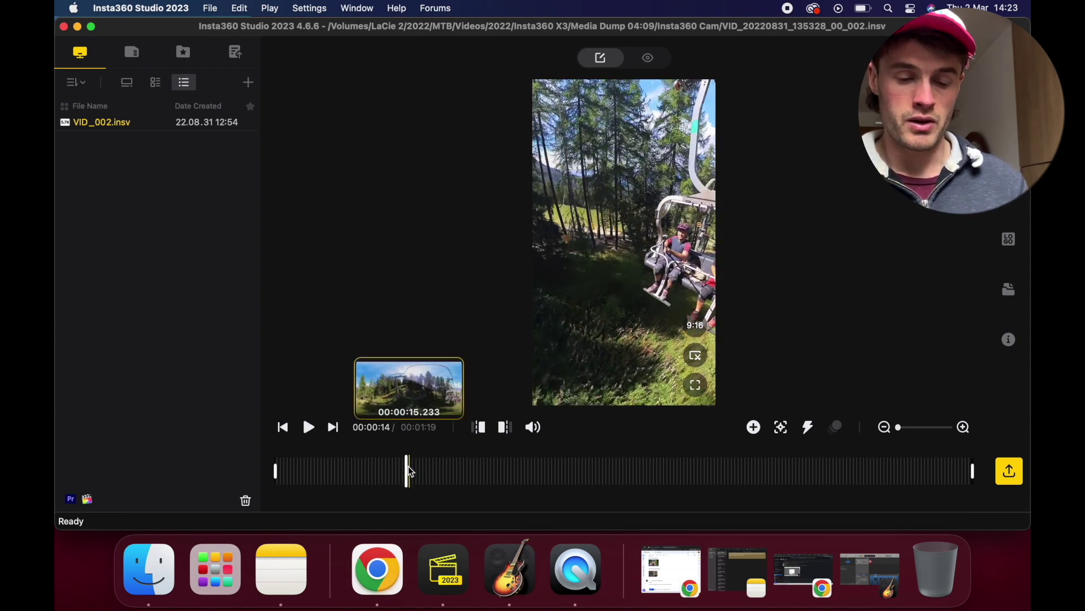
{"action": "left_click_drag", "start_coordinate": [418, 471], "coordinate": [467, 471]}
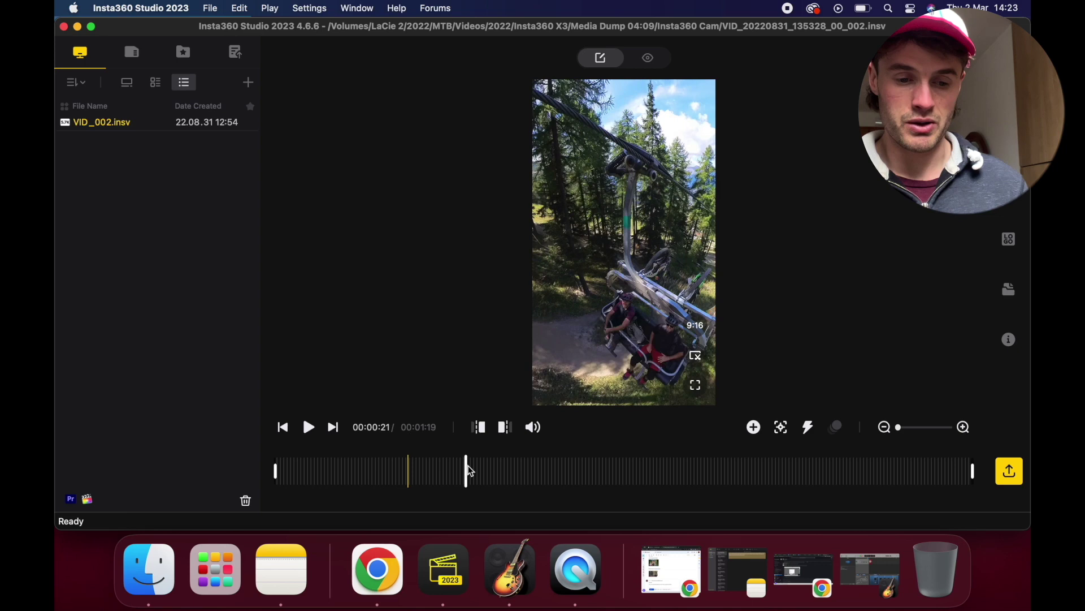
{"action": "left_click_drag", "start_coordinate": [540, 266], "coordinate": [614, 292]}
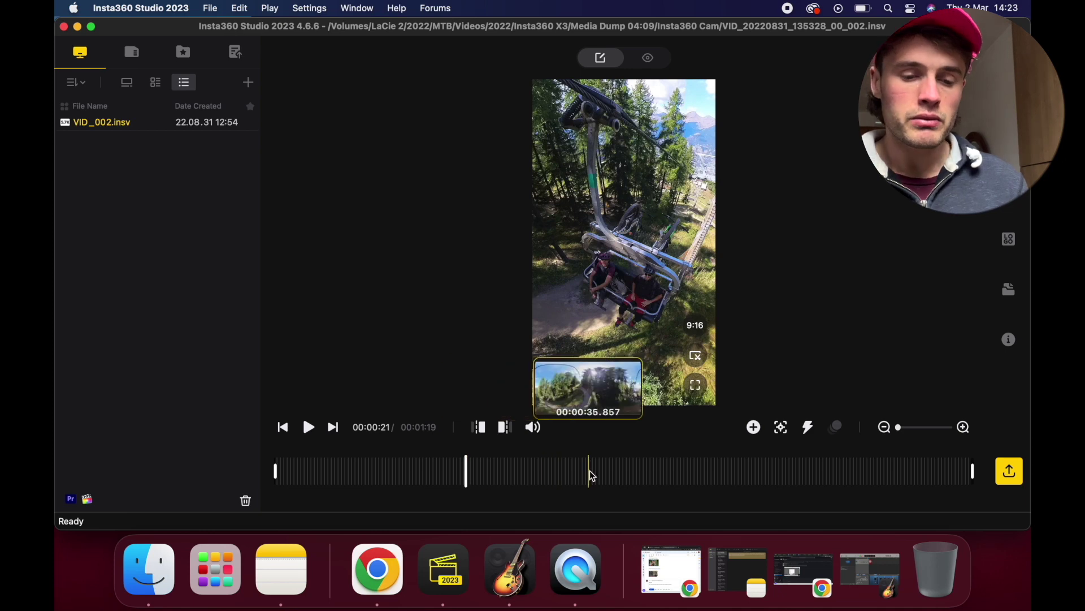
{"action": "left_click", "coordinate": [481, 428]}
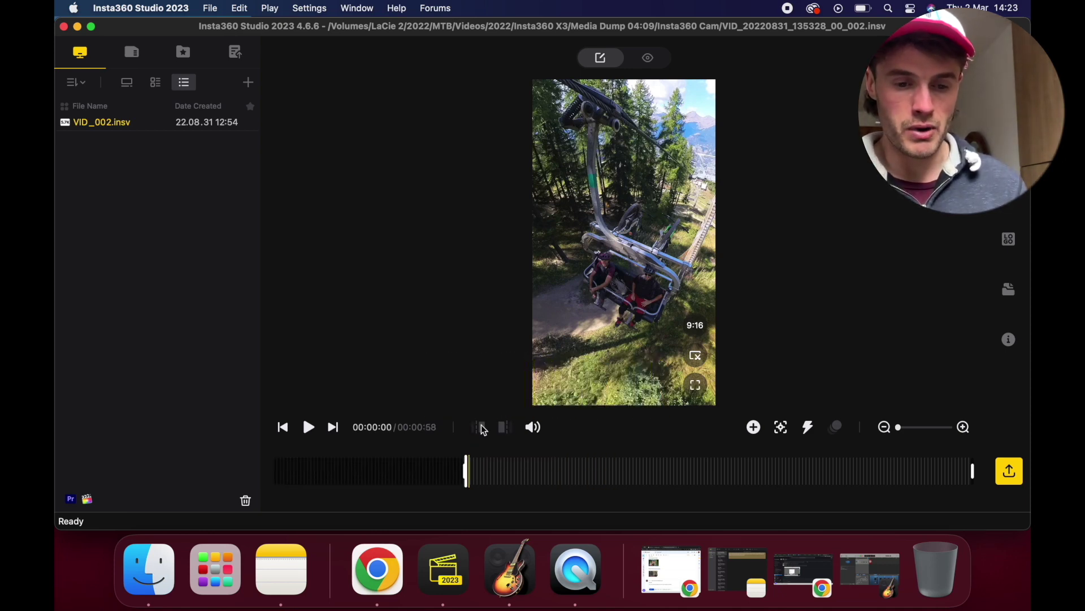
Mark the trim end at 14 seconds and play the trimmed clip.
{"action": "key", "text": "space"}
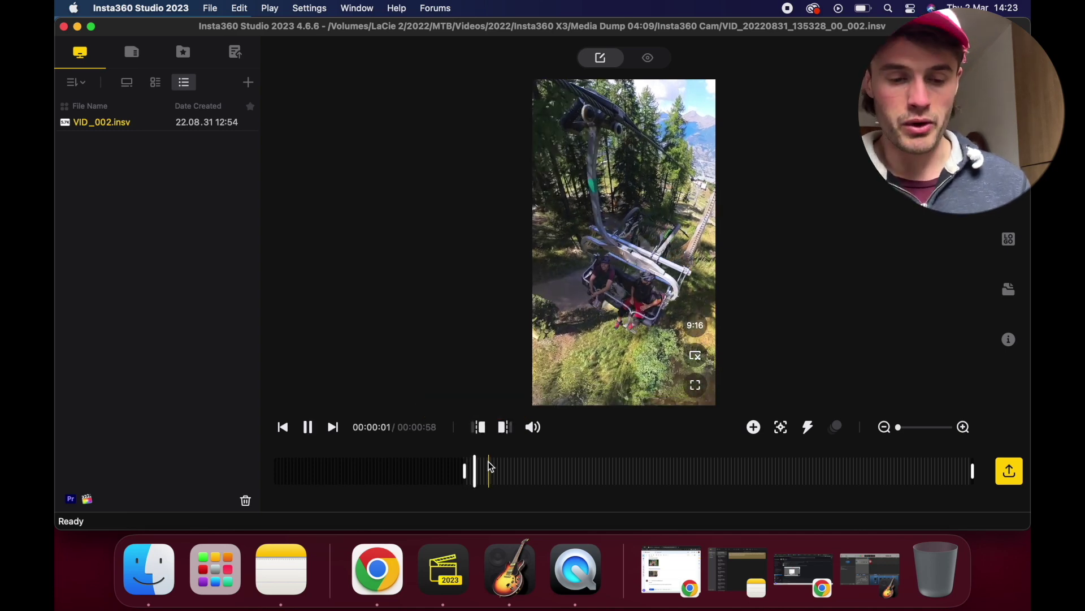
{"action": "key", "text": "space"}
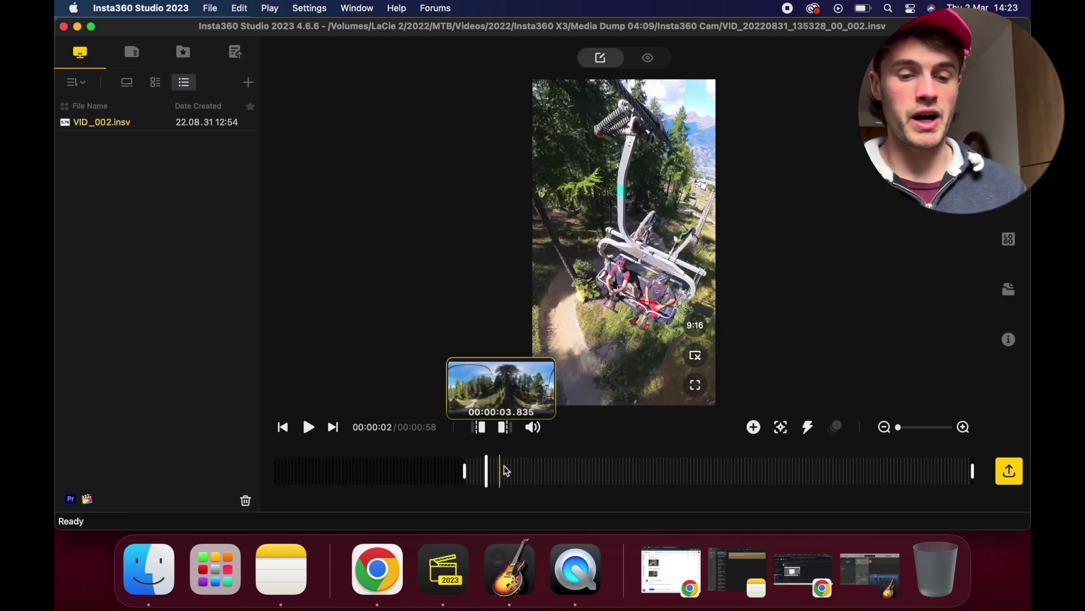
{"action": "left_click", "coordinate": [593, 463]}
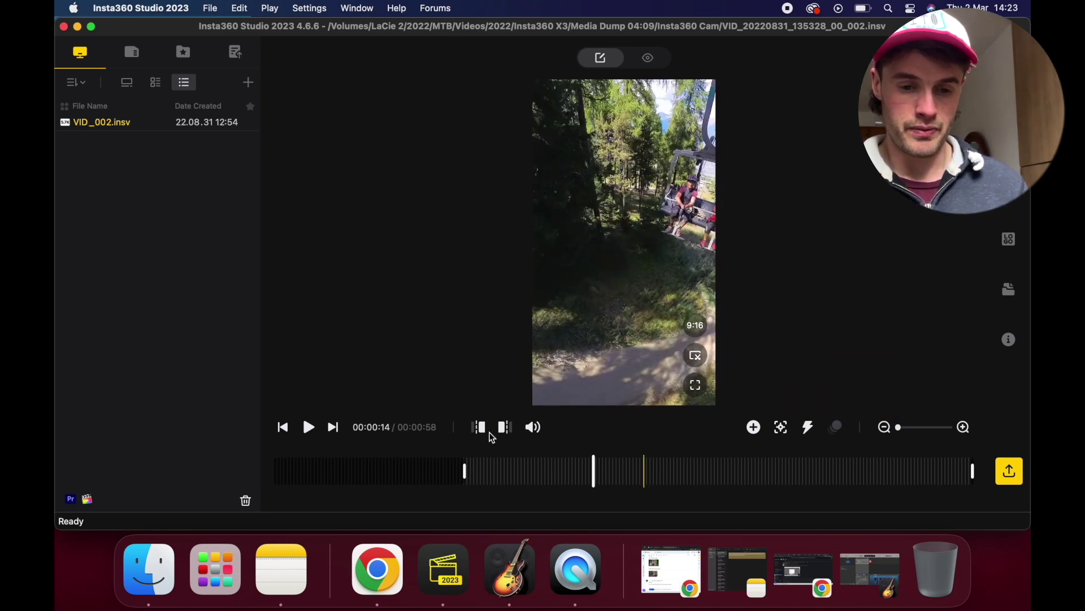
{"action": "left_click", "coordinate": [504, 427]}
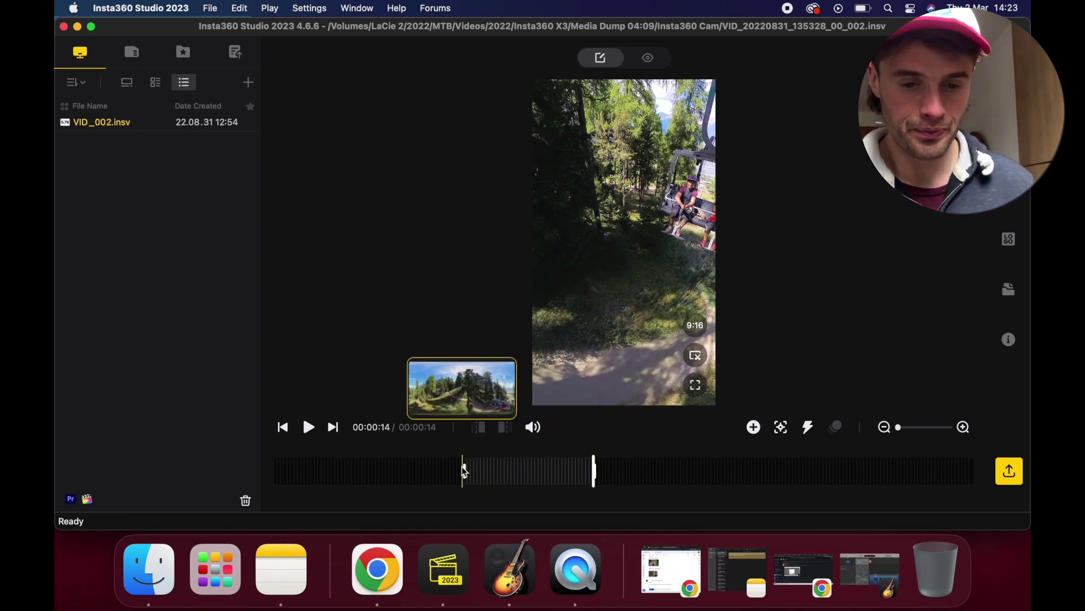
{"action": "key", "text": "space"}
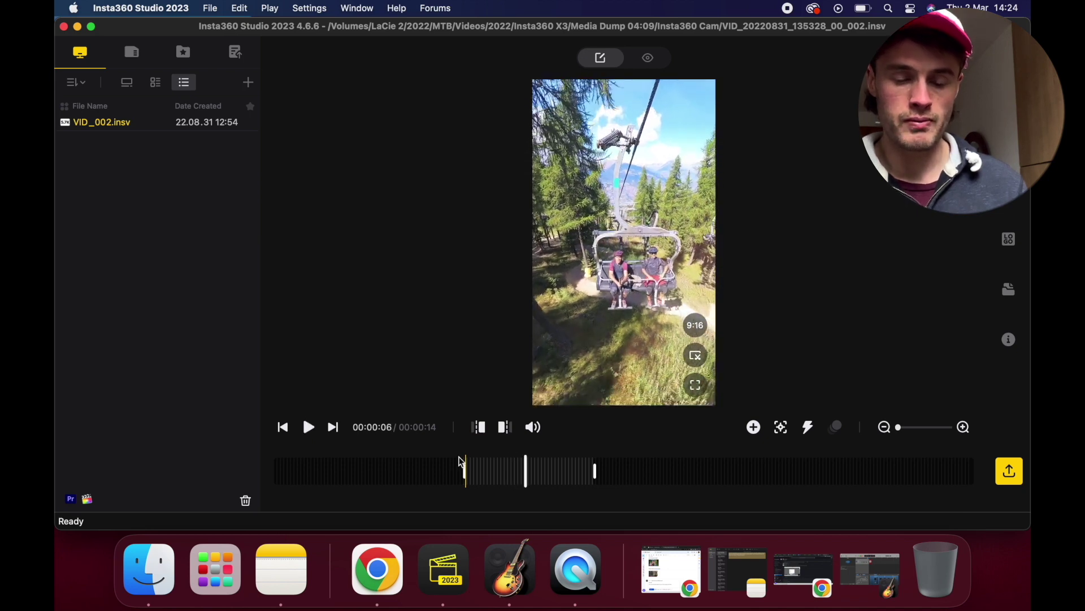
{"action": "key", "text": "space"}
{"action": "left_click_drag", "start_coordinate": [529, 477], "coordinate": [463, 471]}
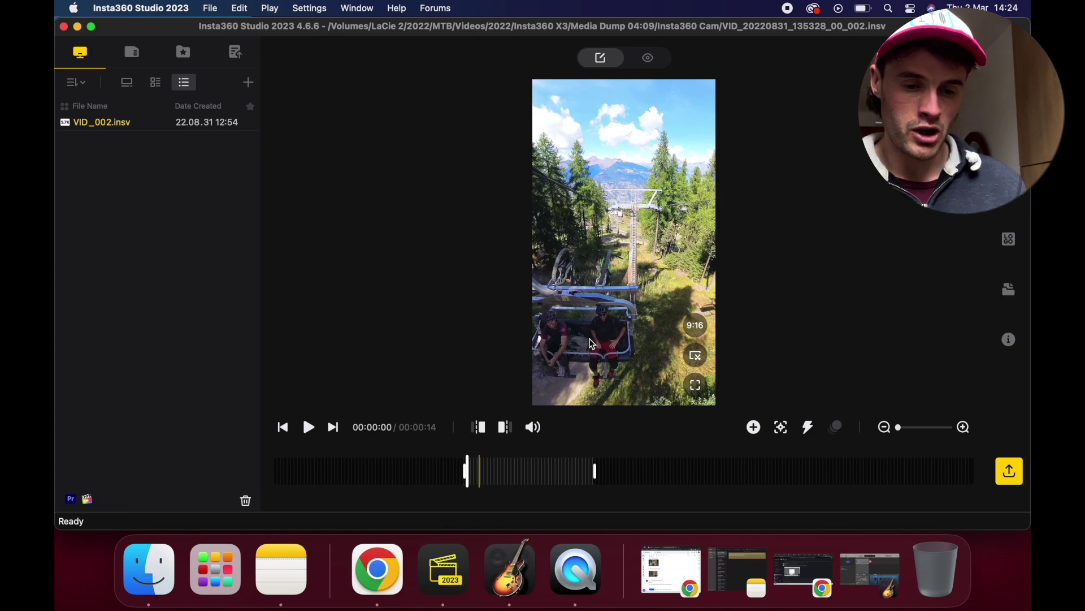
{"action": "left_click_drag", "start_coordinate": [591, 343], "coordinate": [663, 343]}
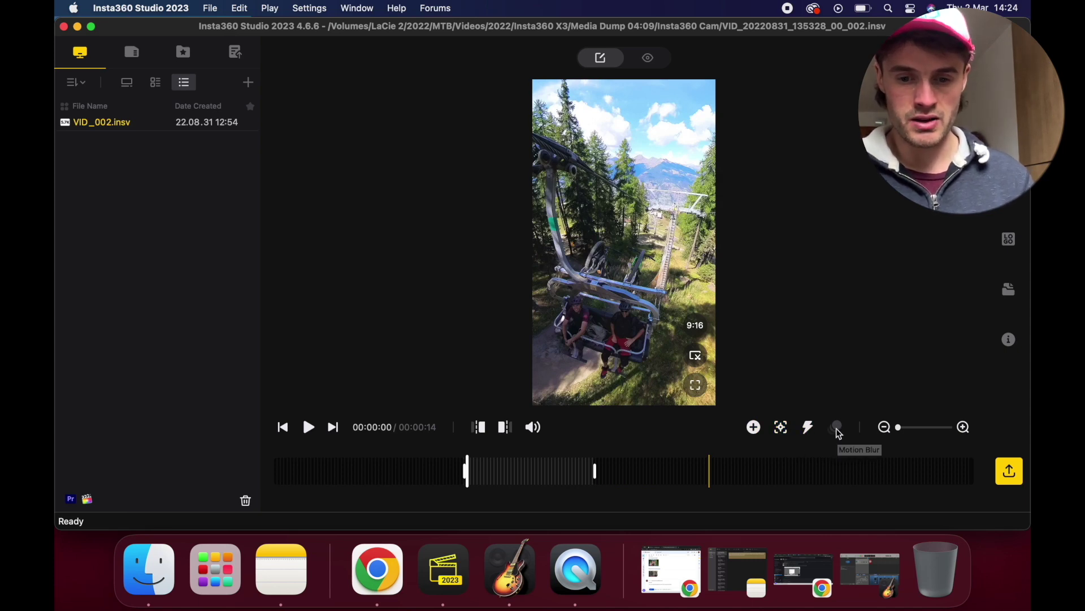
{"action": "left_click_drag", "start_coordinate": [898, 428], "coordinate": [897, 428]}
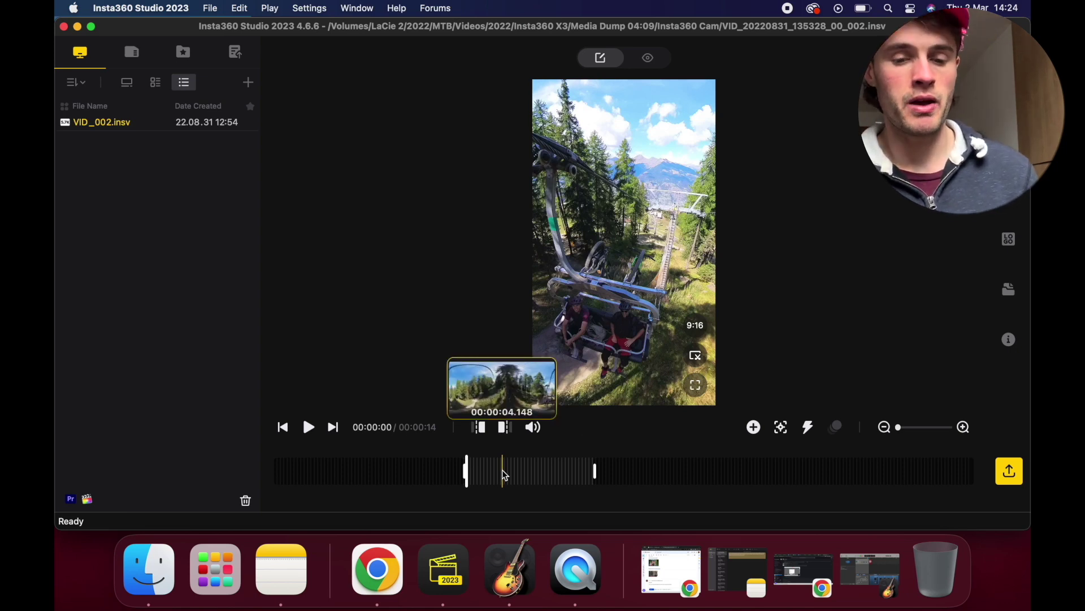
Use Deep Track to lock the frame onto the rider on the right.
{"action": "left_click", "coordinate": [783, 432]}
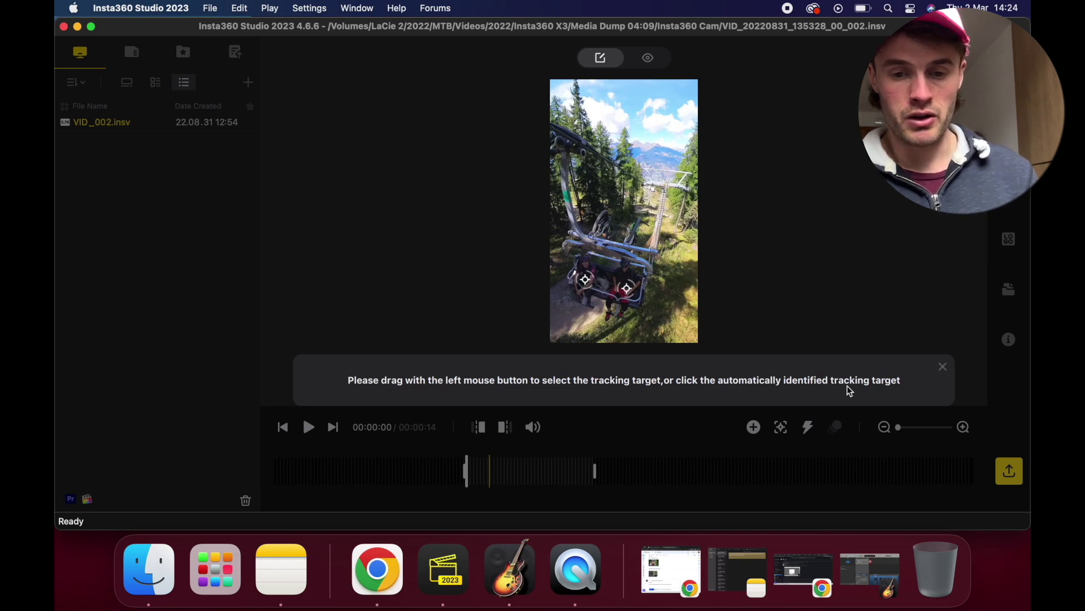
{"action": "left_click", "coordinate": [627, 289]}
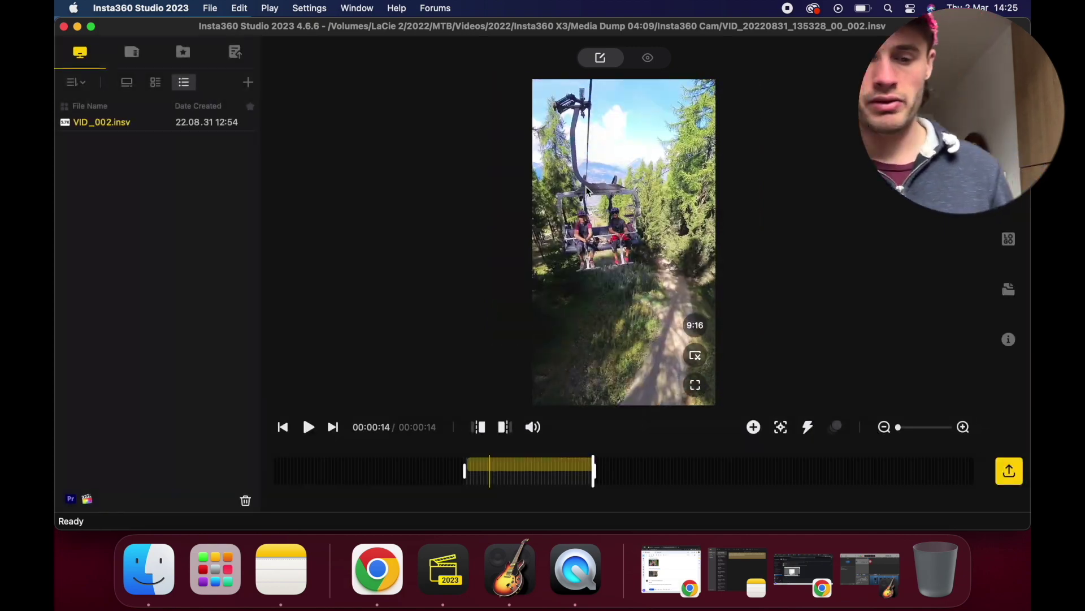
{"action": "left_click", "coordinate": [480, 471]}
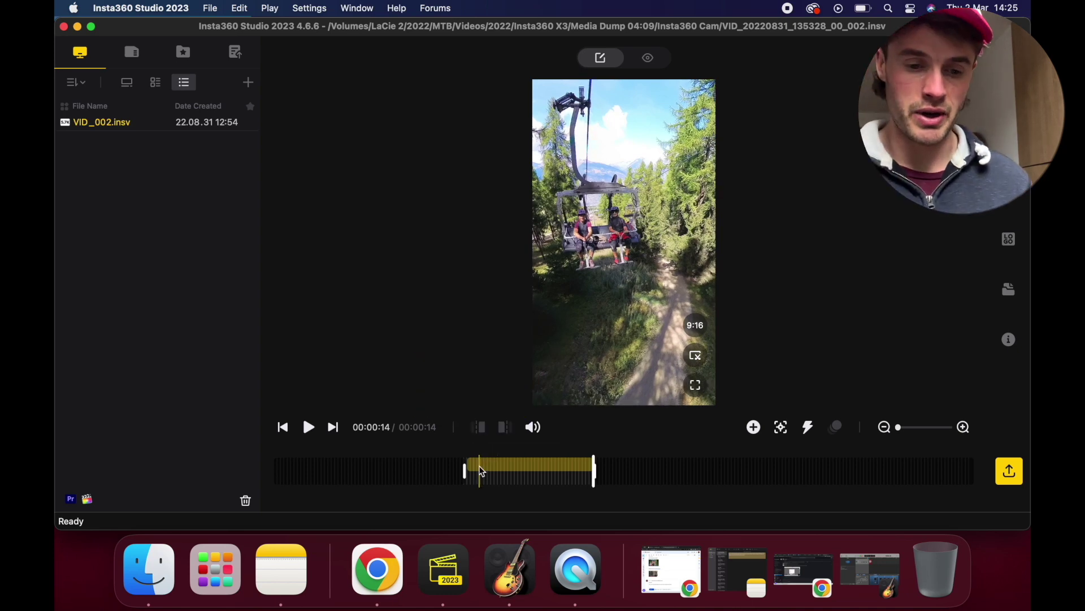
{"action": "key", "text": "space"}
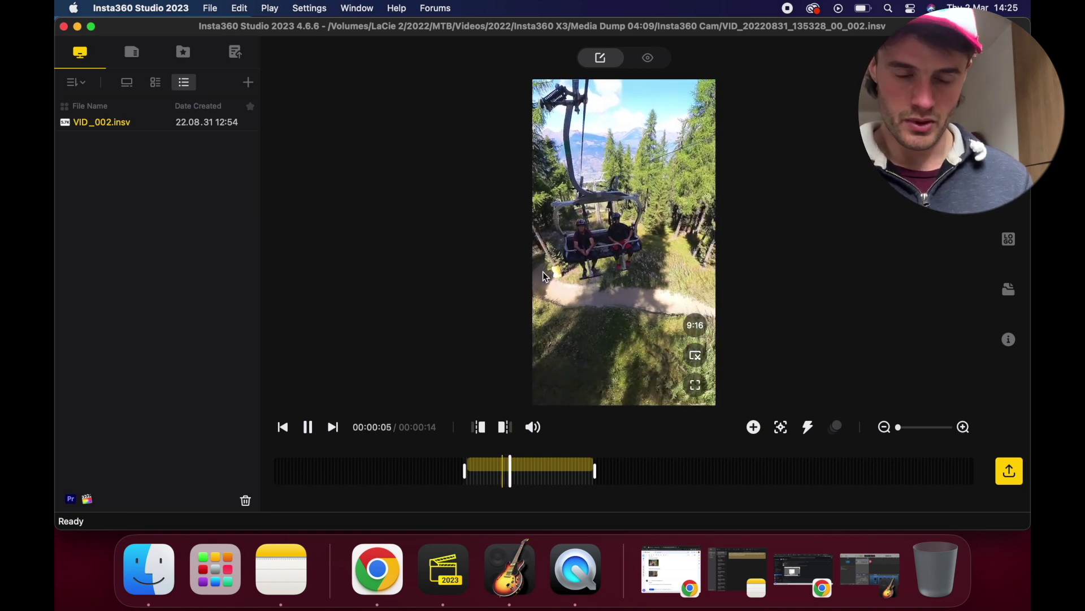
{"action": "key", "text": "space"}
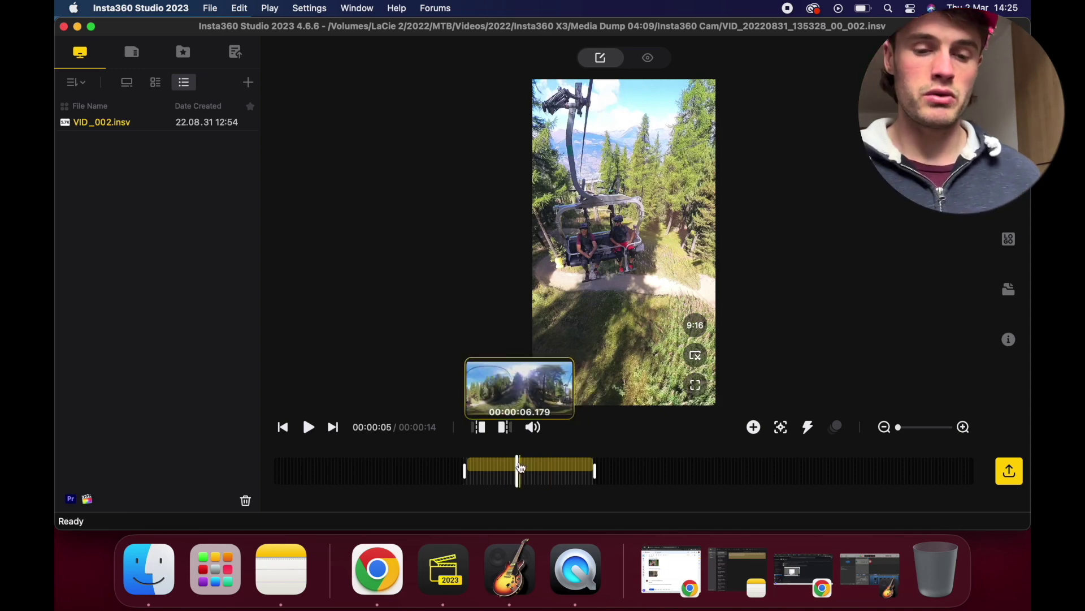
{"action": "left_click", "coordinate": [490, 475]}
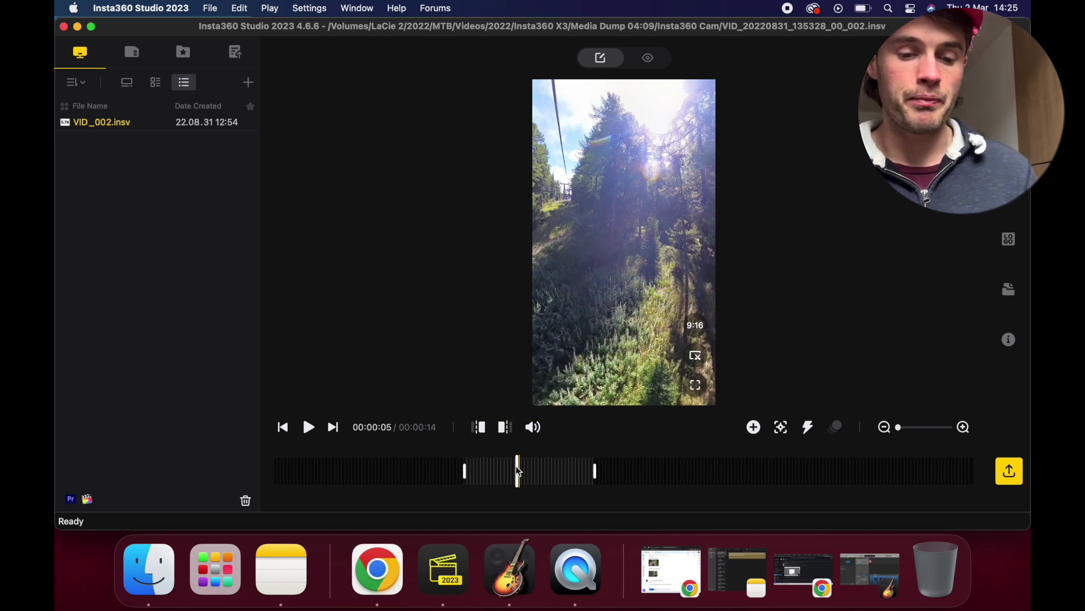
{"action": "left_click", "coordinate": [463, 468]}
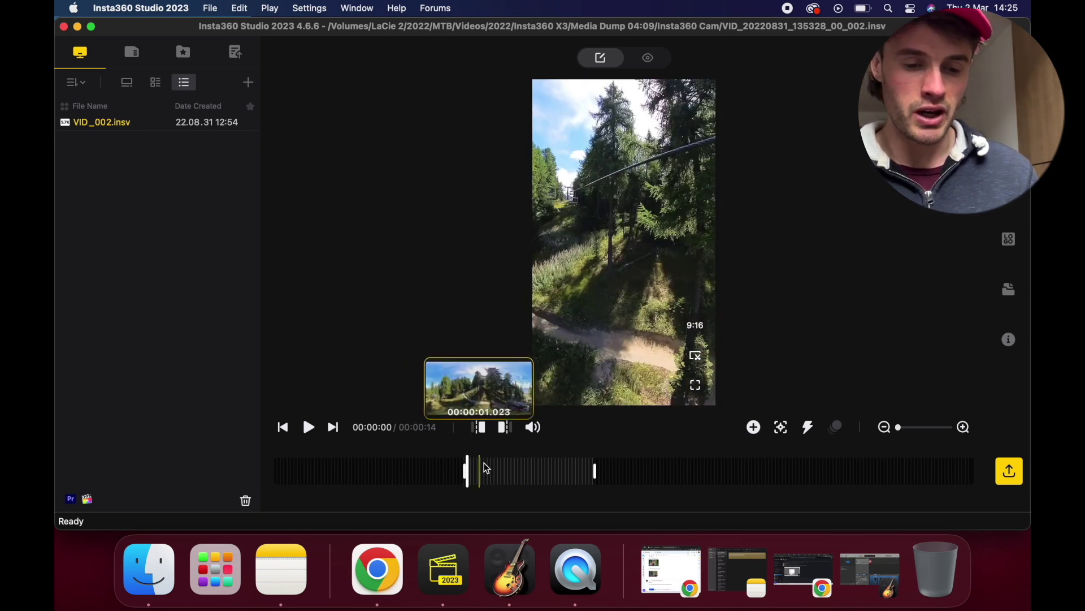
Add a start keyframe aimed down at the chairlift riders at about 76.9° FOV.
{"action": "left_click", "coordinate": [754, 427]}
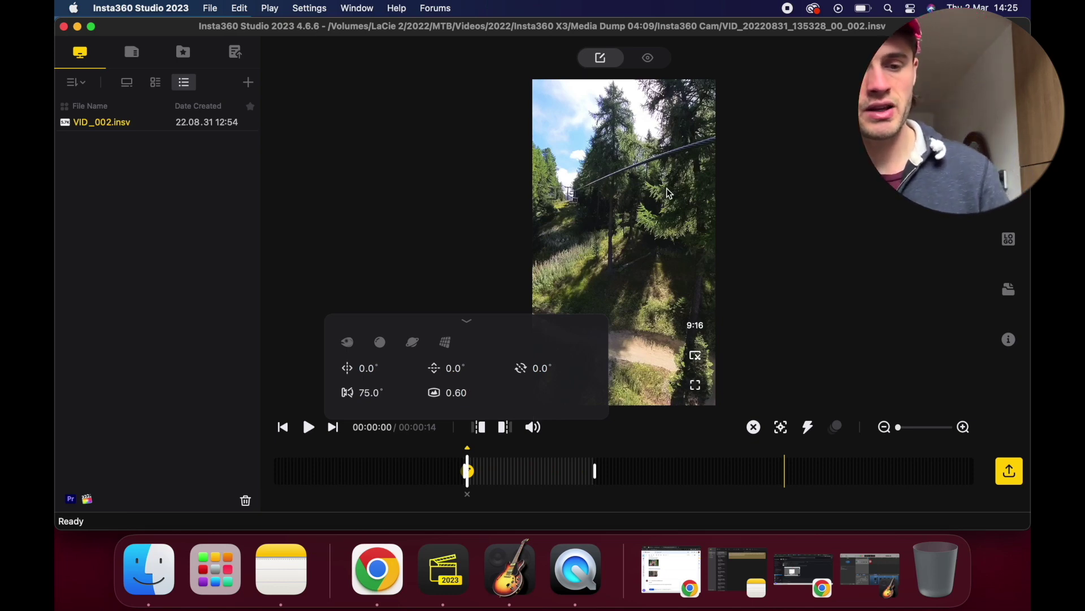
{"action": "left_click_drag", "start_coordinate": [667, 188], "coordinate": [551, 193]}
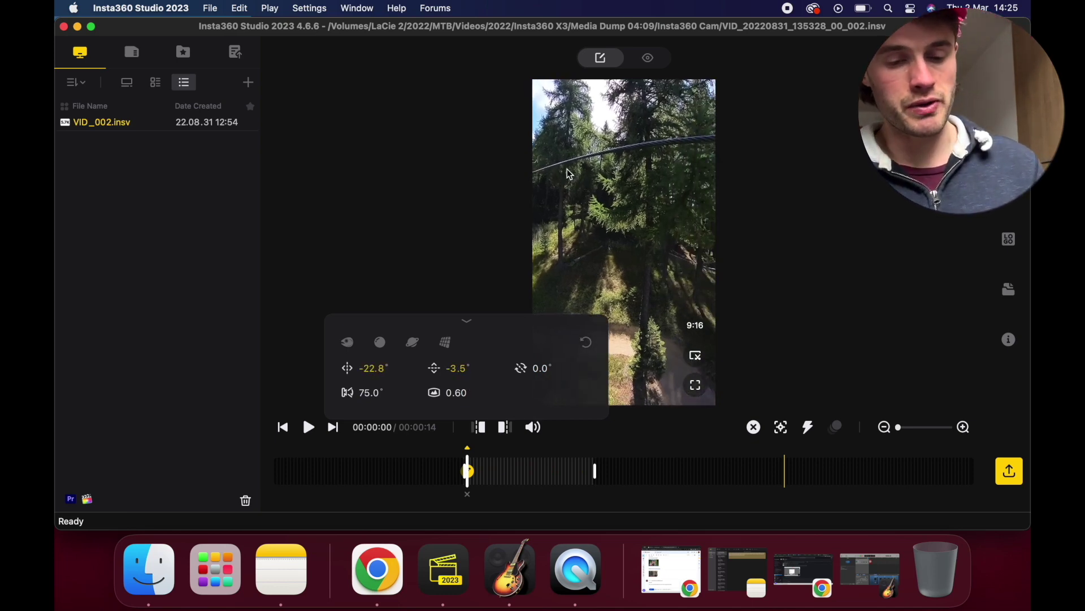
{"action": "left_click_drag", "start_coordinate": [676, 205], "coordinate": [636, 214]}
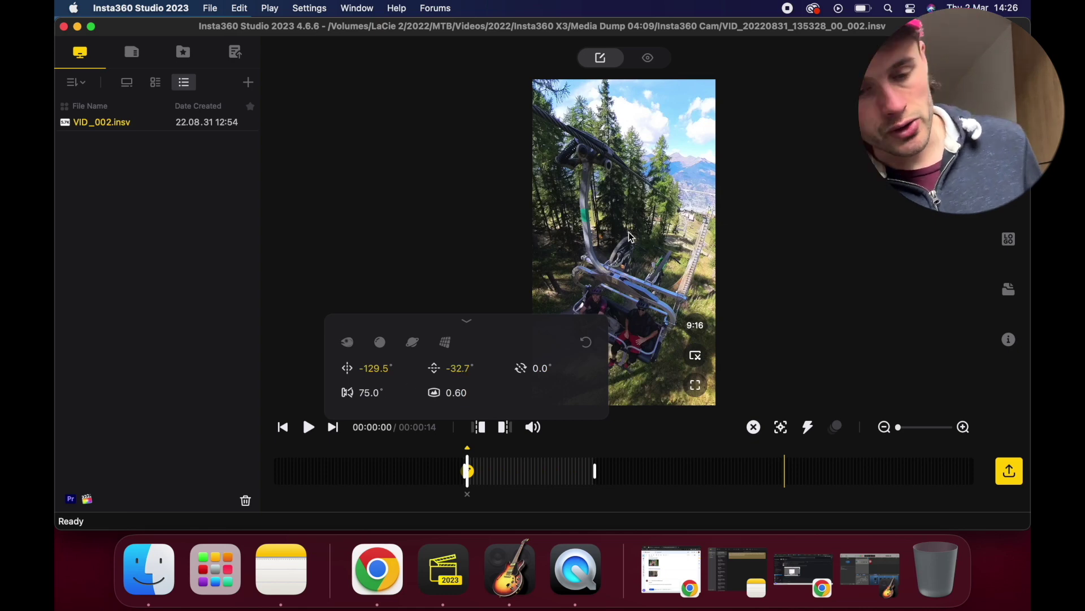
{"action": "left_click_drag", "start_coordinate": [631, 235], "coordinate": [632, 211]}
{"action": "scroll", "coordinate": [631, 210], "scroll_direction": "down", "scroll_amount": 3}
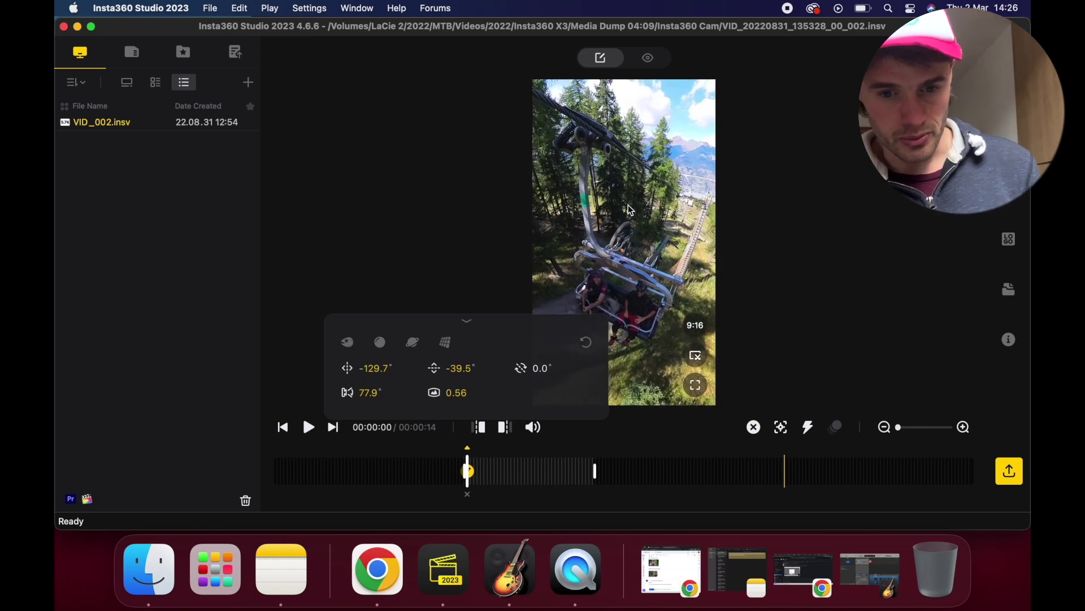
{"action": "scroll", "coordinate": [632, 211], "scroll_direction": "up", "scroll_amount": 1}
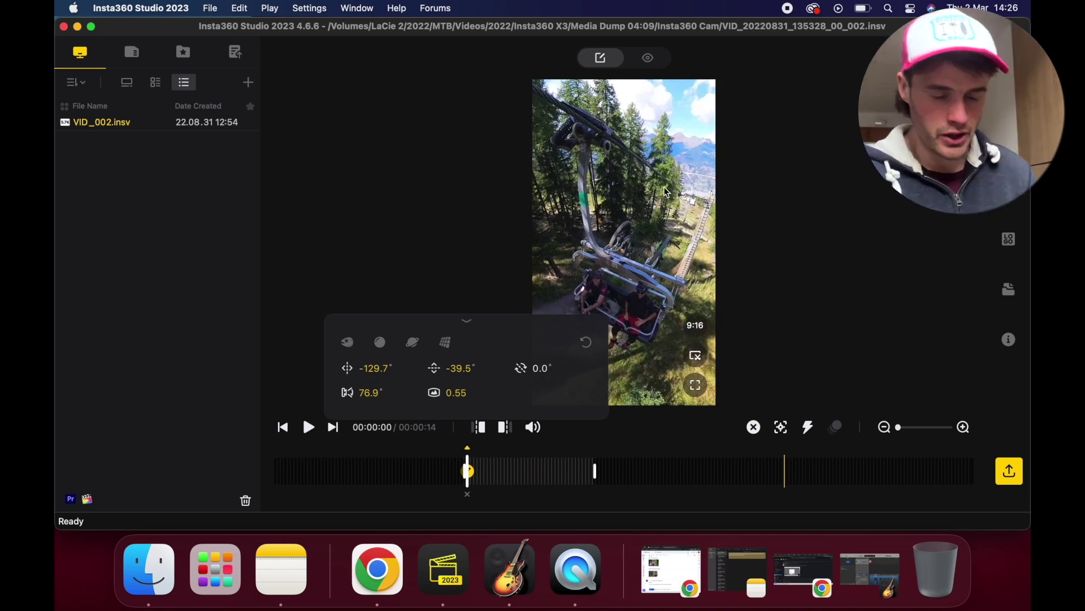
{"action": "left_click_drag", "start_coordinate": [662, 196], "coordinate": [636, 182]}
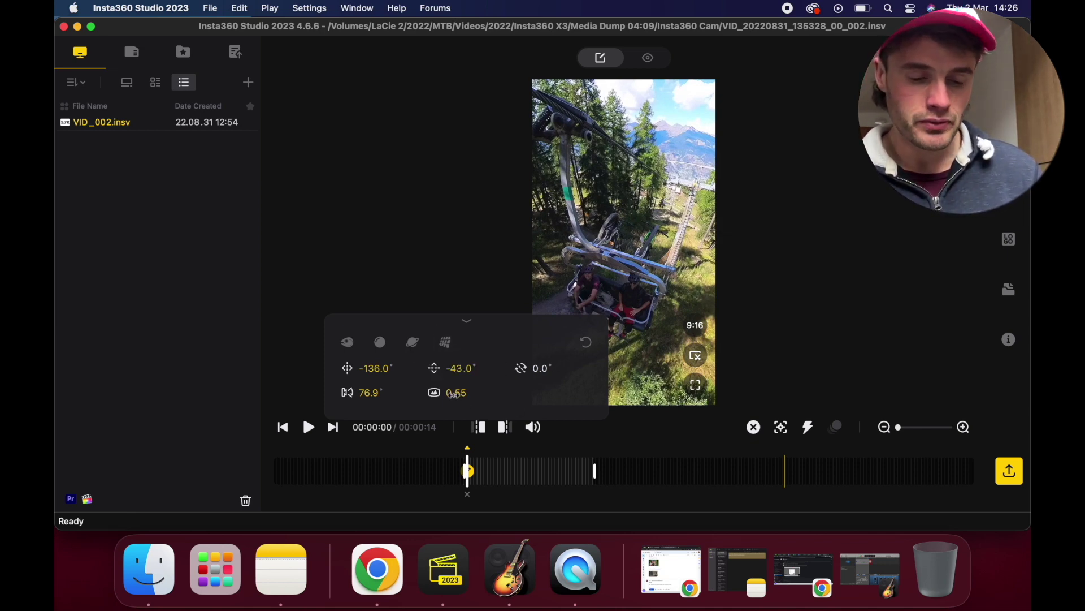
Set distortion 0.55, tilt -56.9° and roll -1.0° on the keyframe.
{"action": "left_click", "coordinate": [455, 392]}
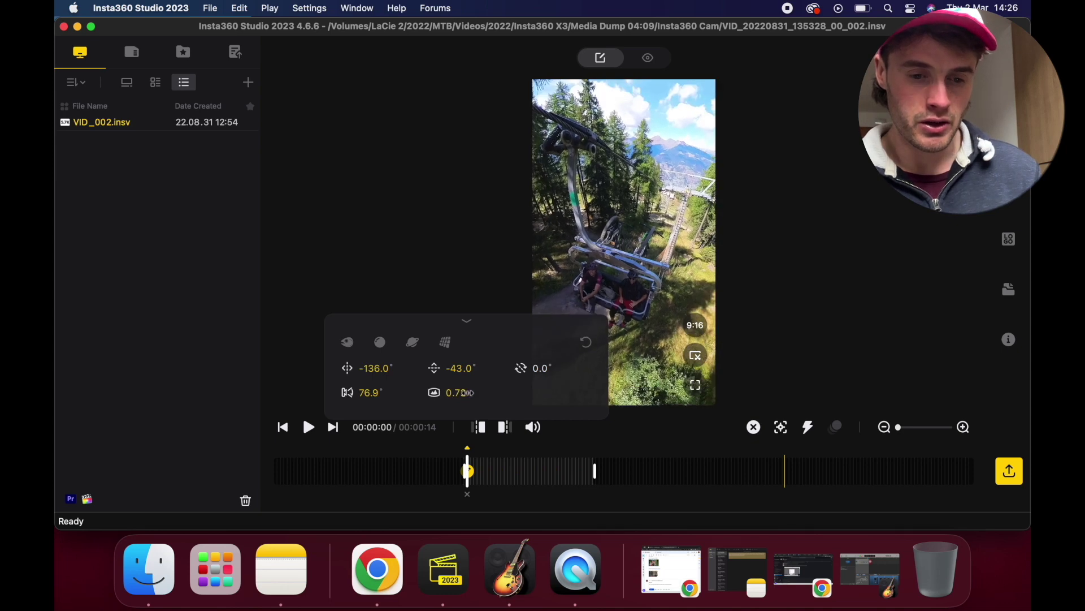
{"action": "mouse_move", "coordinate": [461, 368]}
{"action": "left_mouse_down"}
{"action": "mouse_move", "coordinate": [445, 369]}
{"action": "mouse_move", "coordinate": [456, 371]}
{"action": "left_mouse_up"}
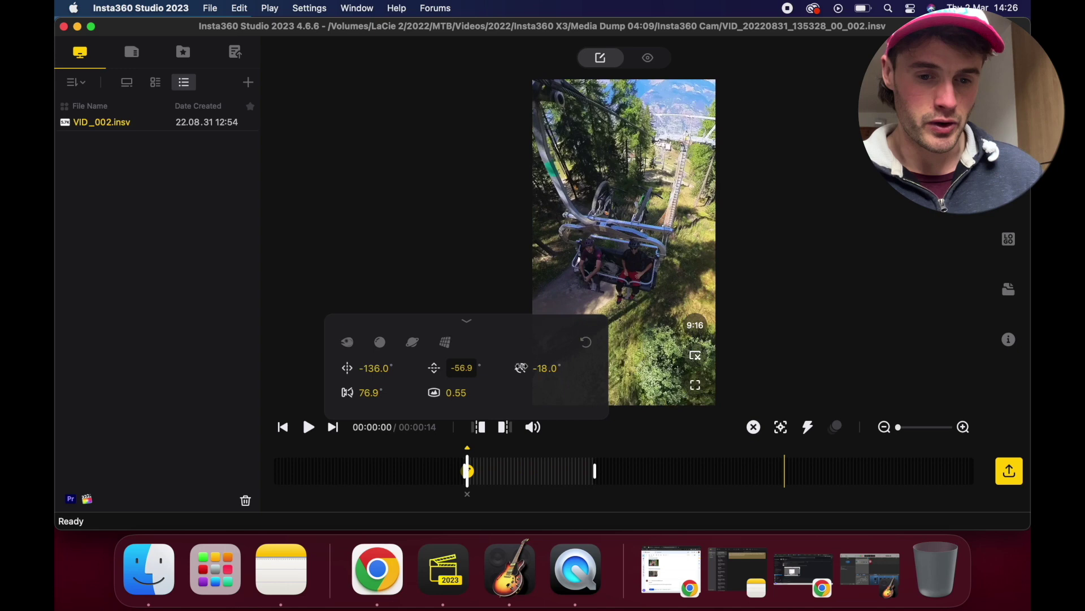
{"action": "left_click_drag", "start_coordinate": [546, 368], "coordinate": [540, 368]}
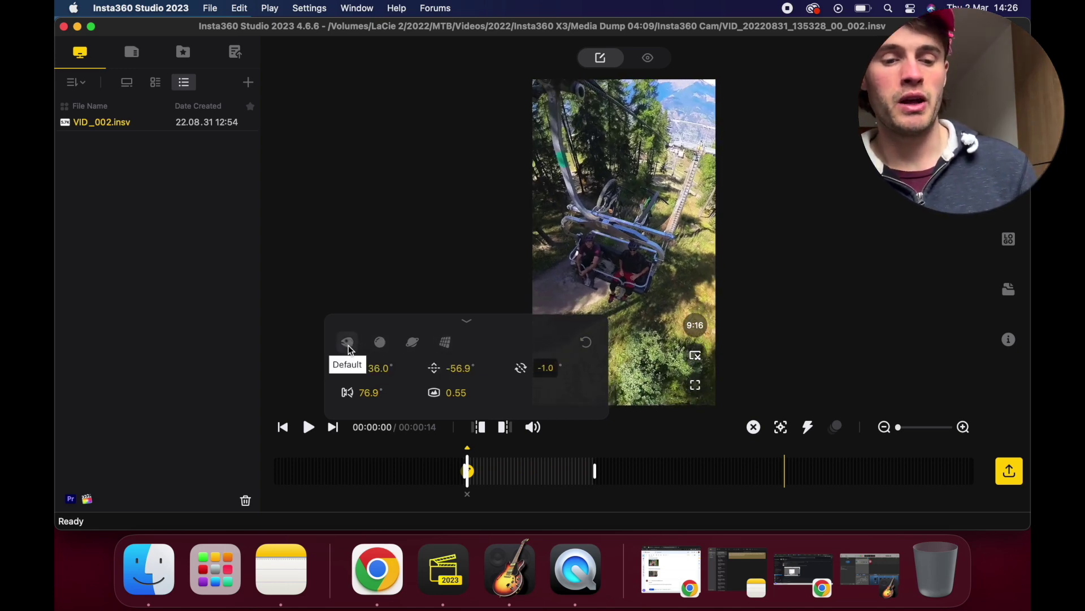
Try the Crystal Ball and Tiny Planet views on the keyframe, zooming the tiny planet in.
{"action": "left_click", "coordinate": [379, 343]}
{"action": "scroll", "coordinate": [624, 254], "scroll_direction": "up", "scroll_amount": 5}
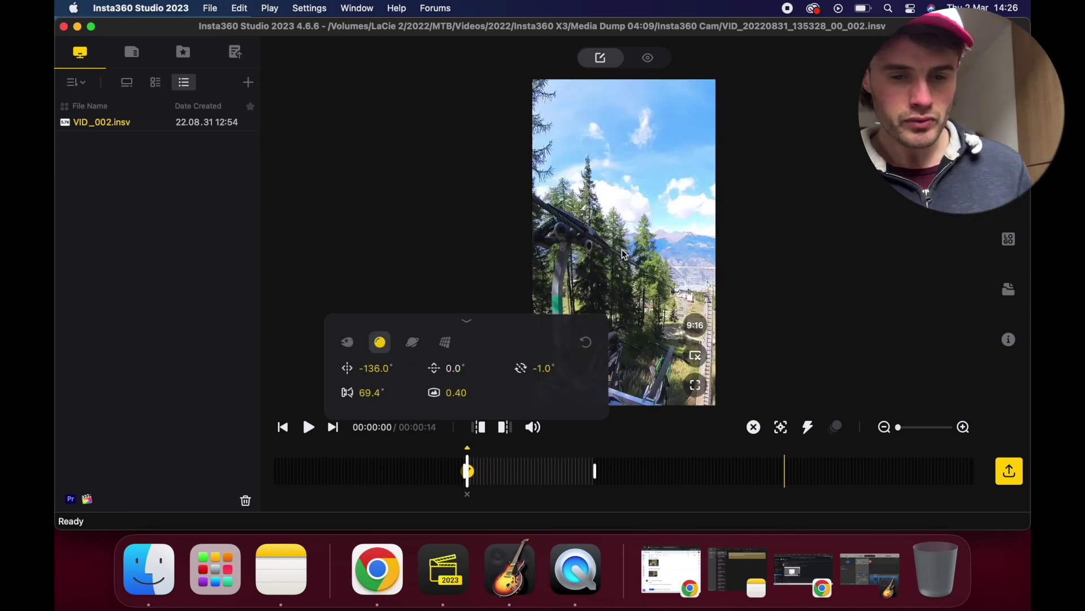
{"action": "left_click_drag", "start_coordinate": [675, 101], "coordinate": [674, 127]}
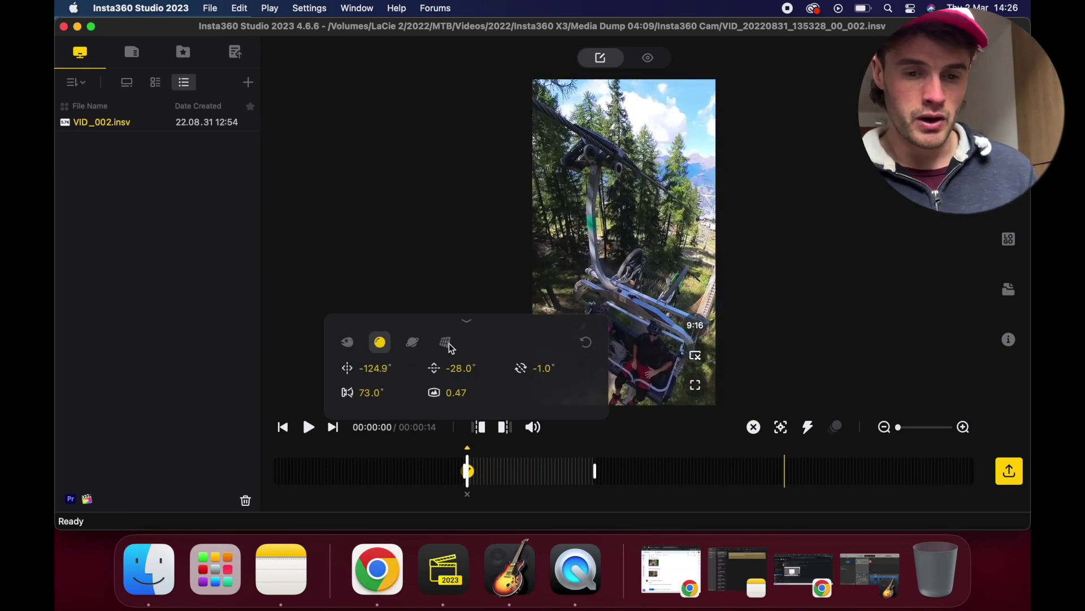
{"action": "left_click", "coordinate": [412, 342]}
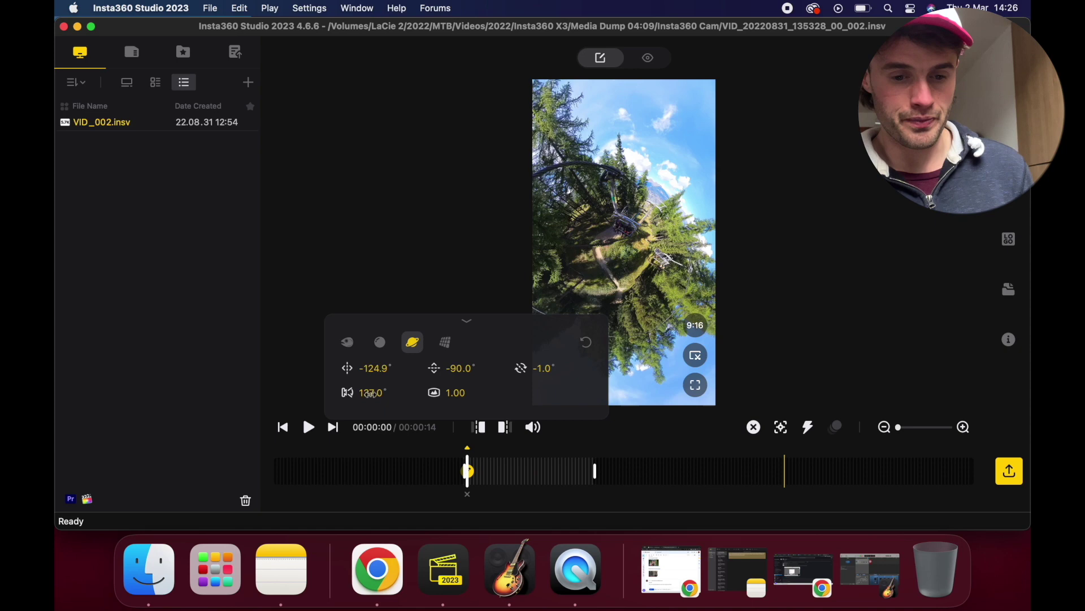
{"action": "left_click_drag", "start_coordinate": [373, 392], "coordinate": [278, 397]}
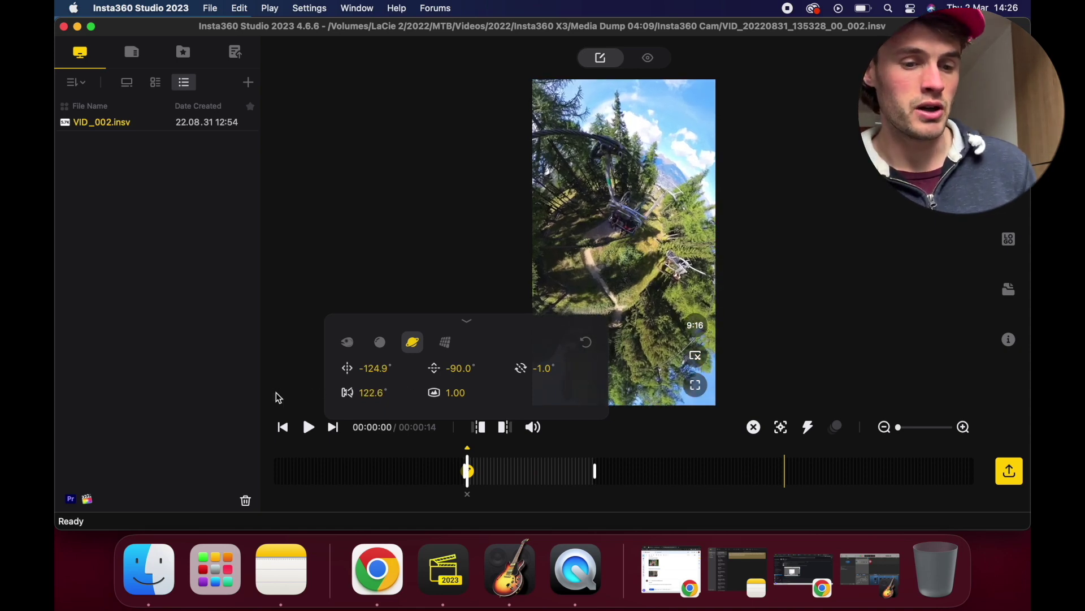
{"action": "left_click_drag", "start_coordinate": [376, 389], "coordinate": [96, 389]}
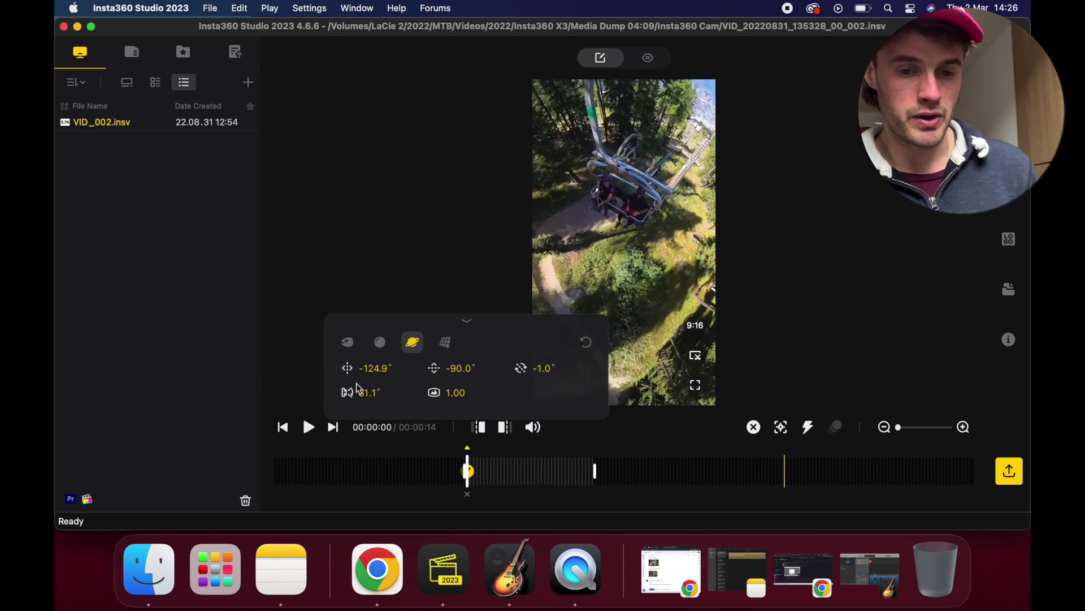
{"action": "left_click_drag", "start_coordinate": [367, 392], "coordinate": [234, 389]}
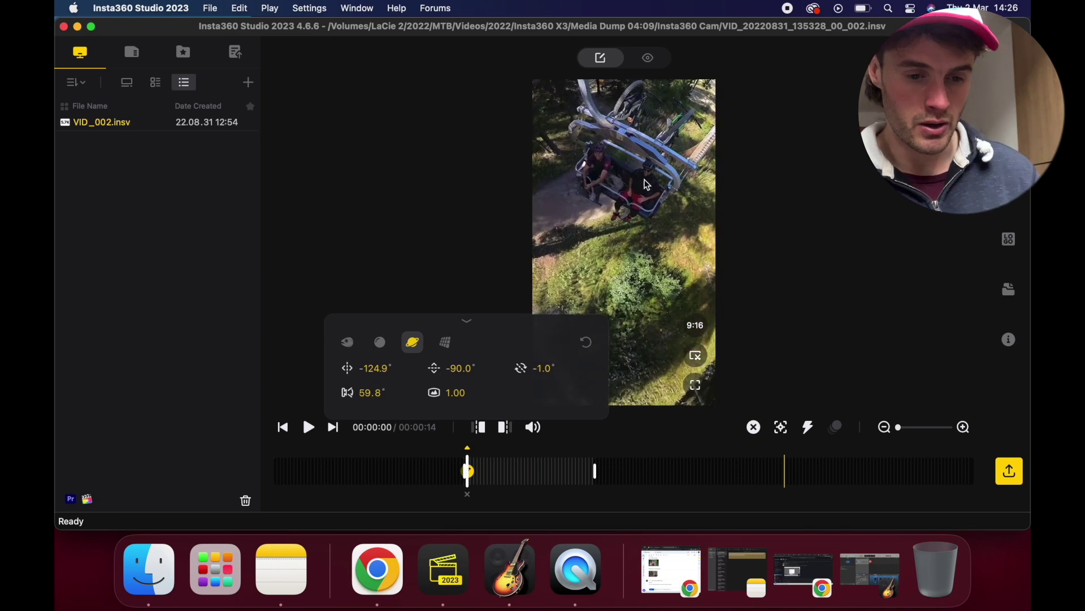
{"action": "left_click_drag", "start_coordinate": [656, 200], "coordinate": [655, 286]}
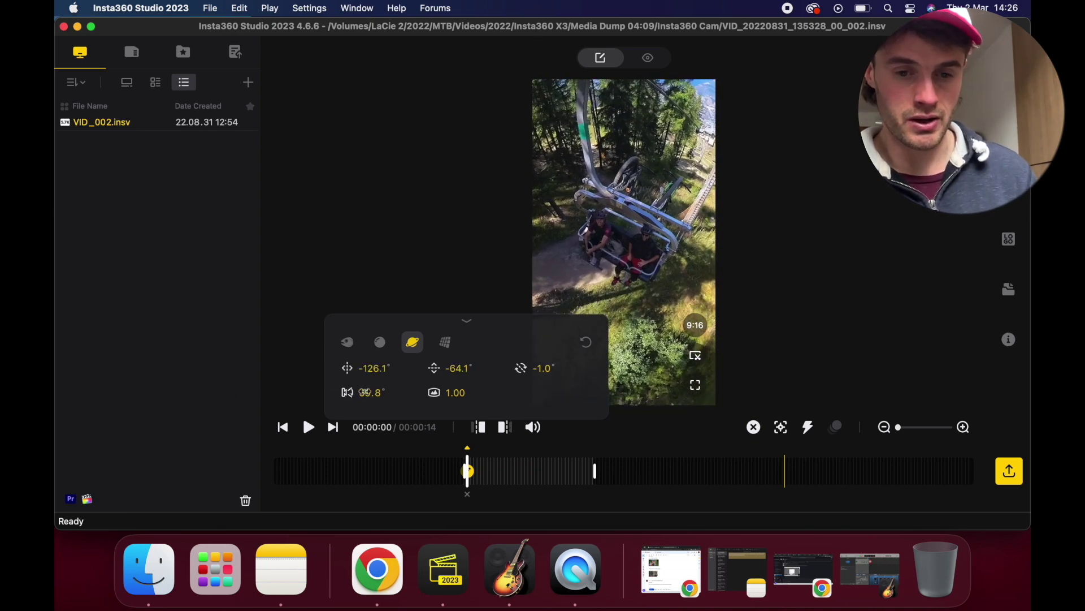
Try Natural View, then settle on Default view aimed at the riders (pan -132.7°, tilt -44.8°).
{"action": "left_click", "coordinate": [448, 345]}
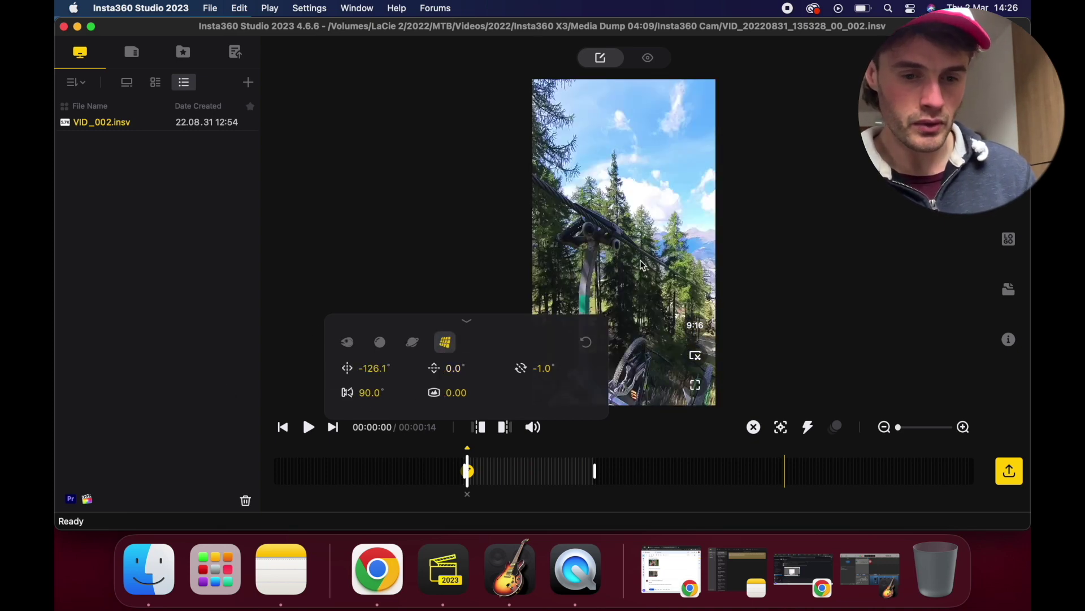
{"action": "left_click_drag", "start_coordinate": [643, 265], "coordinate": [656, 242]}
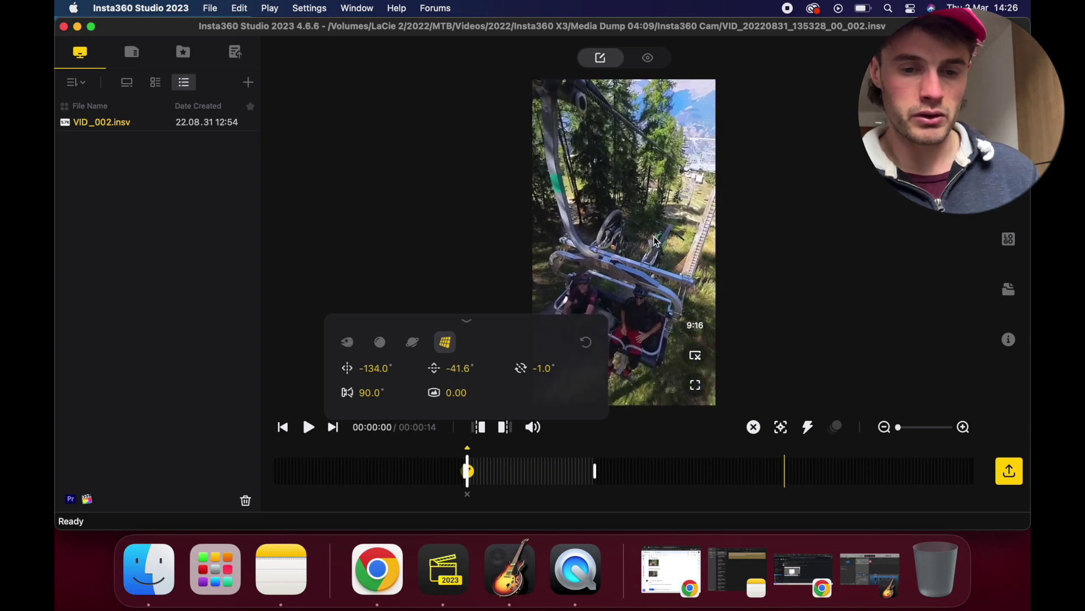
{"action": "scroll", "coordinate": [642, 258], "scroll_direction": "down", "scroll_amount": 5}
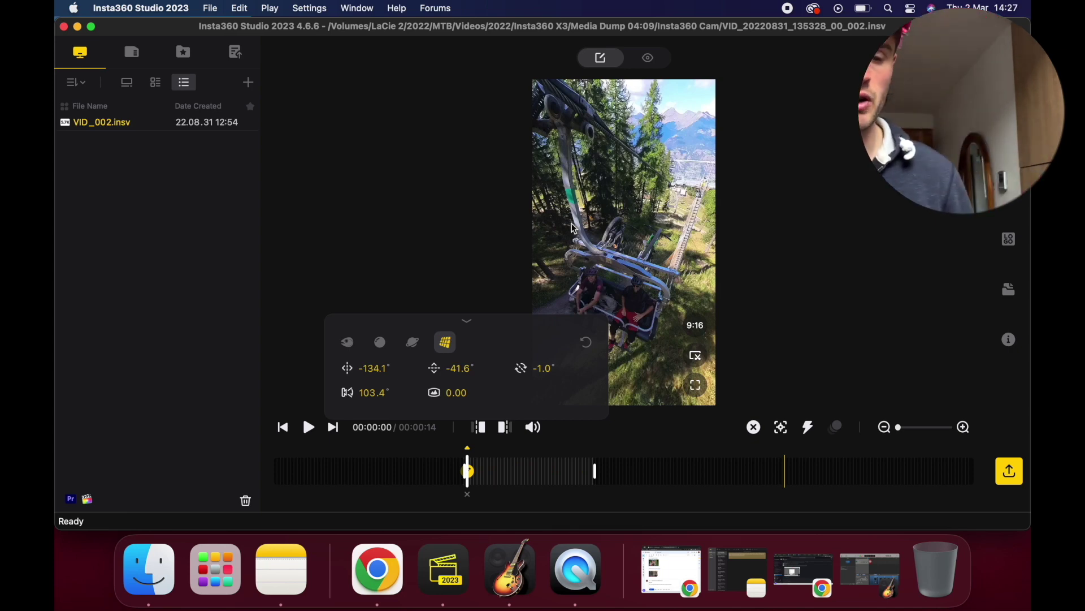
{"action": "left_click", "coordinate": [347, 342]}
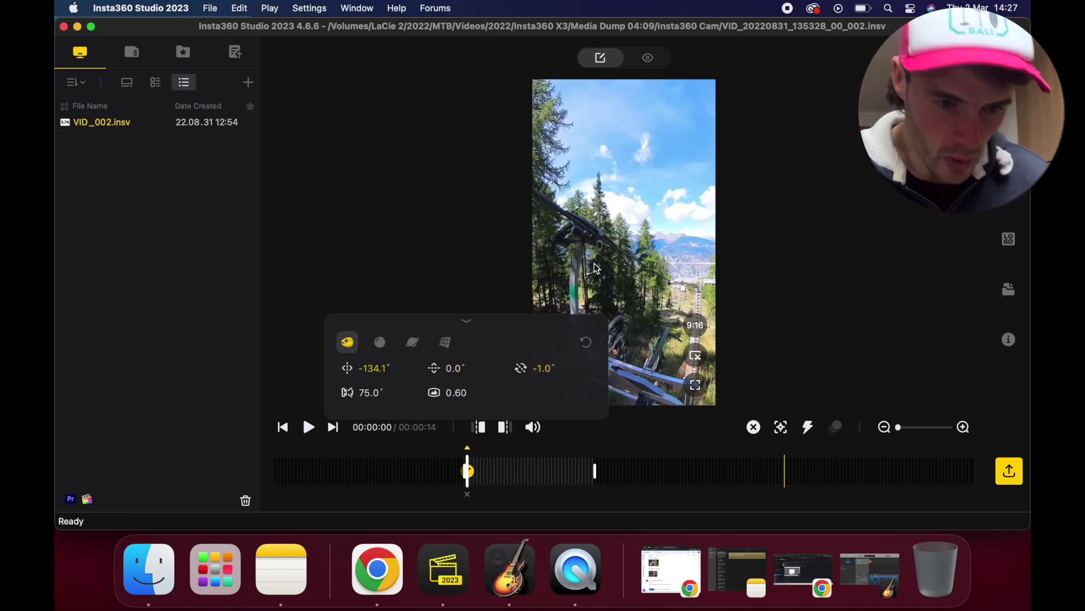
{"action": "left_click_drag", "start_coordinate": [596, 270], "coordinate": [646, 195]}
{"action": "left_click_drag", "start_coordinate": [631, 234], "coordinate": [599, 234]}
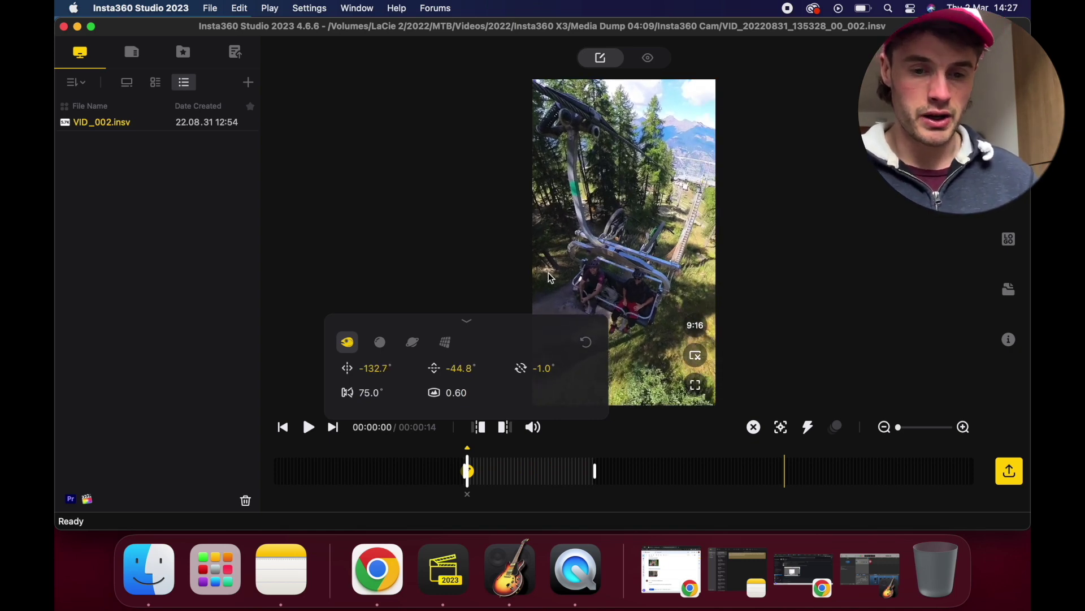
Add a 00:00:10 keyframe turned down the trail (pan -331.4°, tilt -10.1°), then replay.
{"action": "key", "text": "space"}
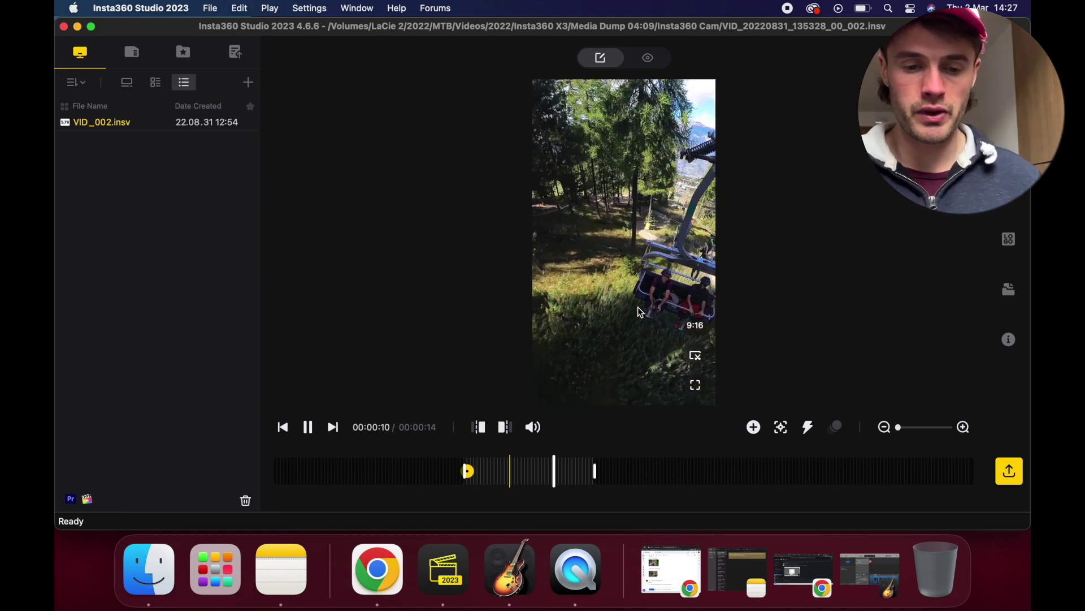
{"action": "key", "text": "space"}
{"action": "left_click", "coordinate": [753, 429]}
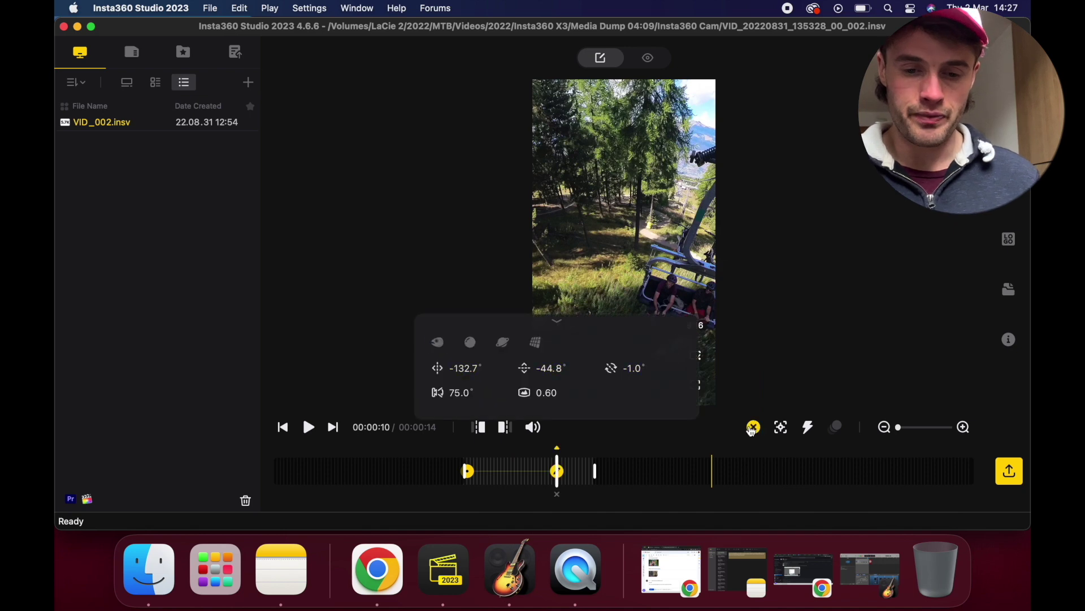
{"action": "left_click_drag", "start_coordinate": [681, 214], "coordinate": [651, 265]}
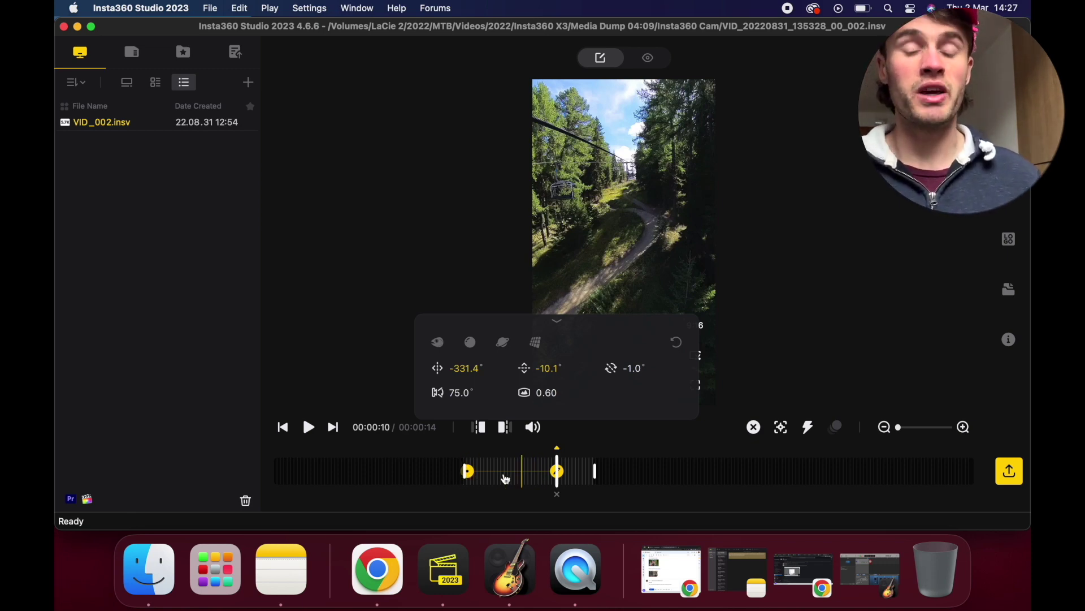
{"action": "left_click", "coordinate": [477, 457]}
{"action": "key", "text": "space"}
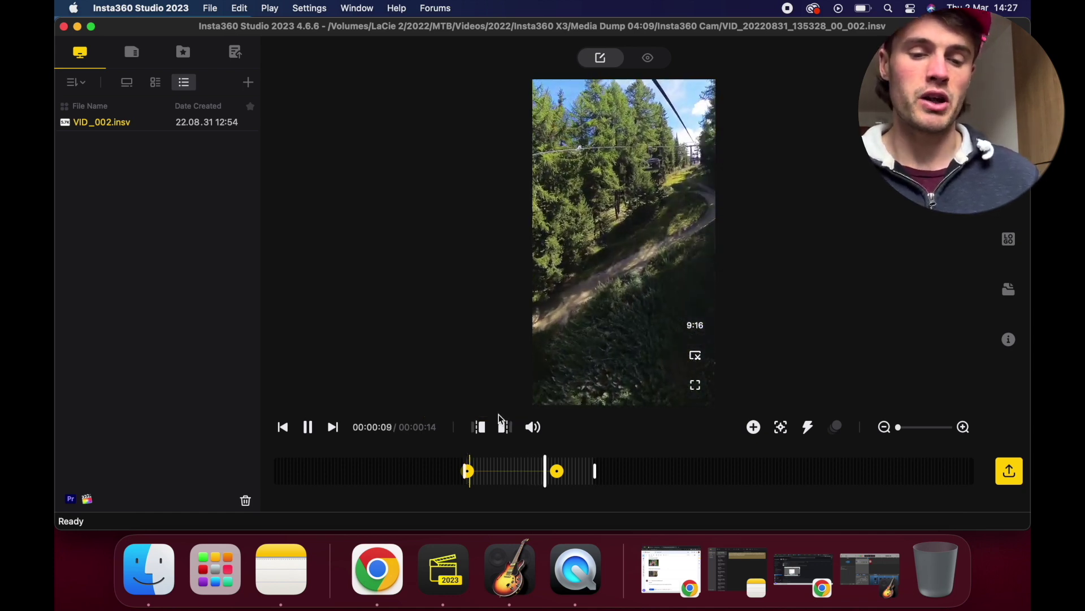
Apply the V-shaped easing curve to the transition between keyframes and replay it.
{"action": "key", "text": "space"}
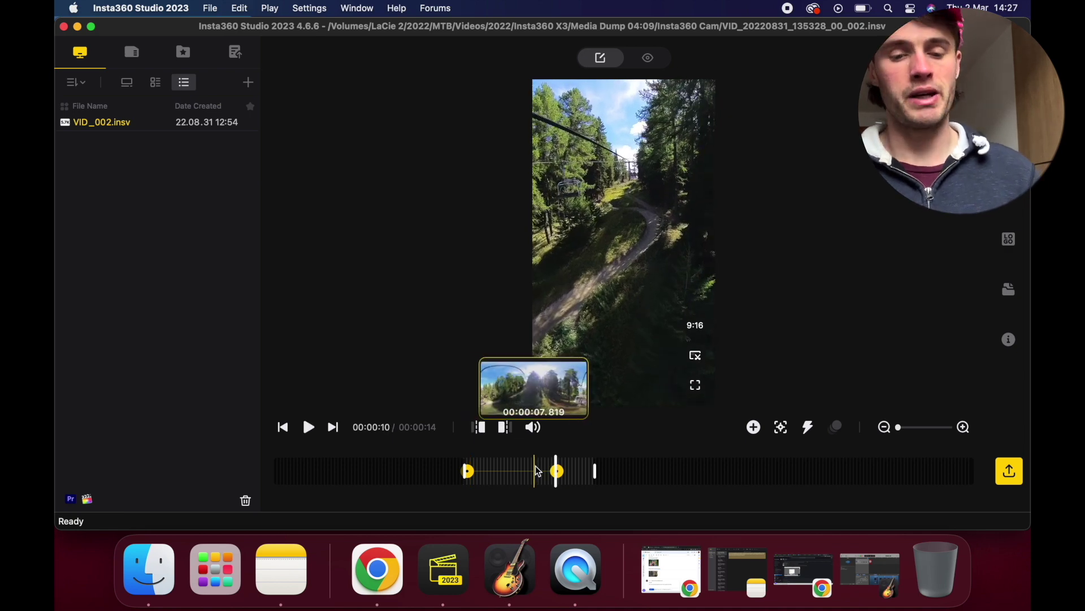
{"action": "left_click", "coordinate": [513, 472]}
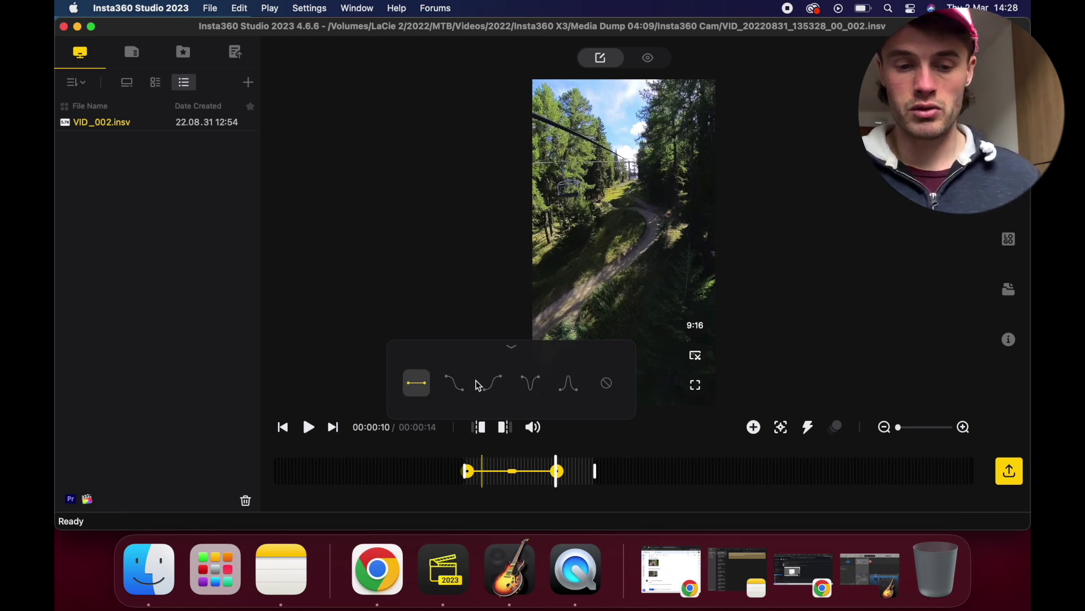
{"action": "left_click", "coordinate": [530, 382]}
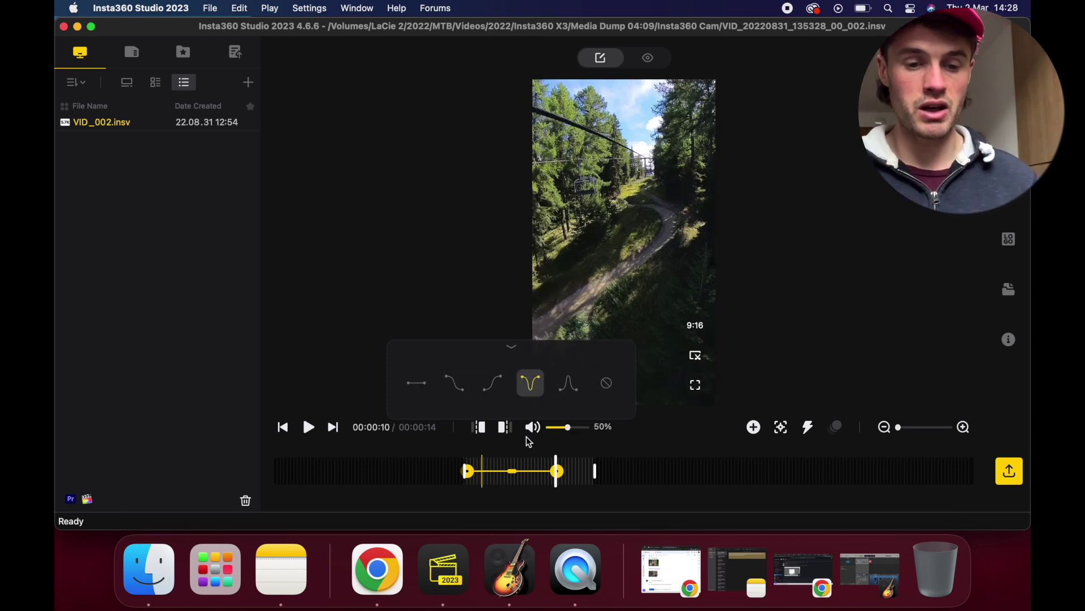
{"action": "left_click", "coordinate": [481, 469]}
{"action": "key", "text": "space"}
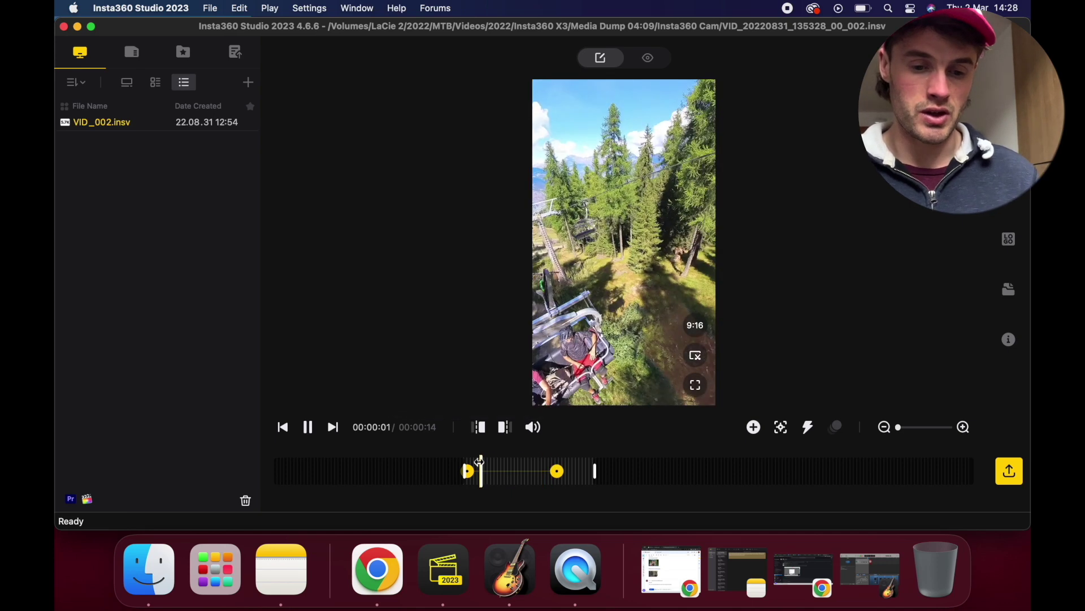
Drag the second keyframe earlier, replay, and park the playhead at 00:00:02.
{"action": "left_click", "coordinate": [518, 471]}
{"action": "left_click", "coordinate": [488, 456]}
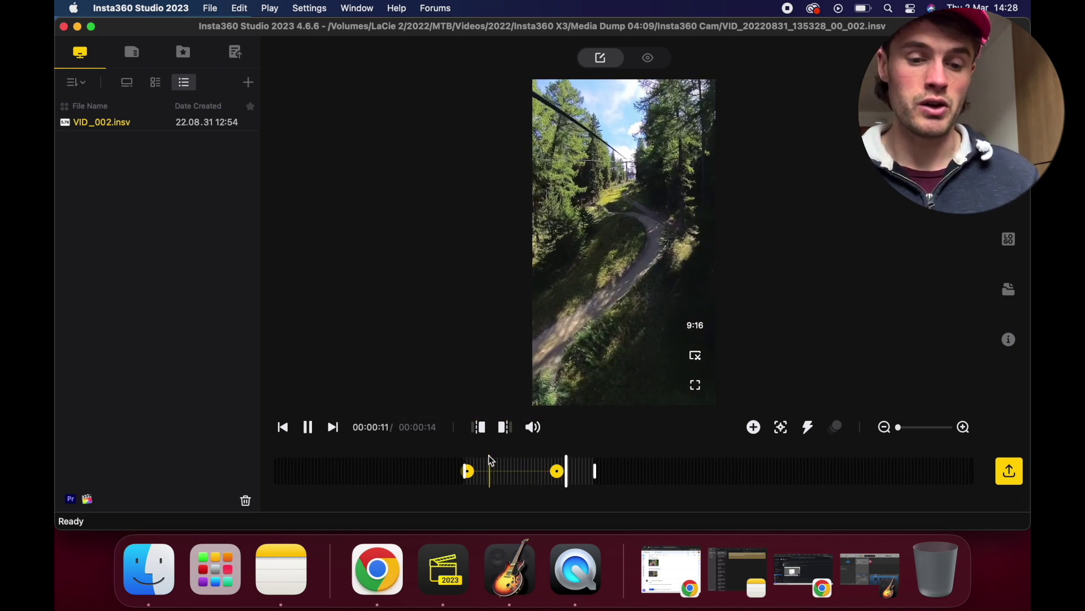
{"action": "key", "text": "space"}
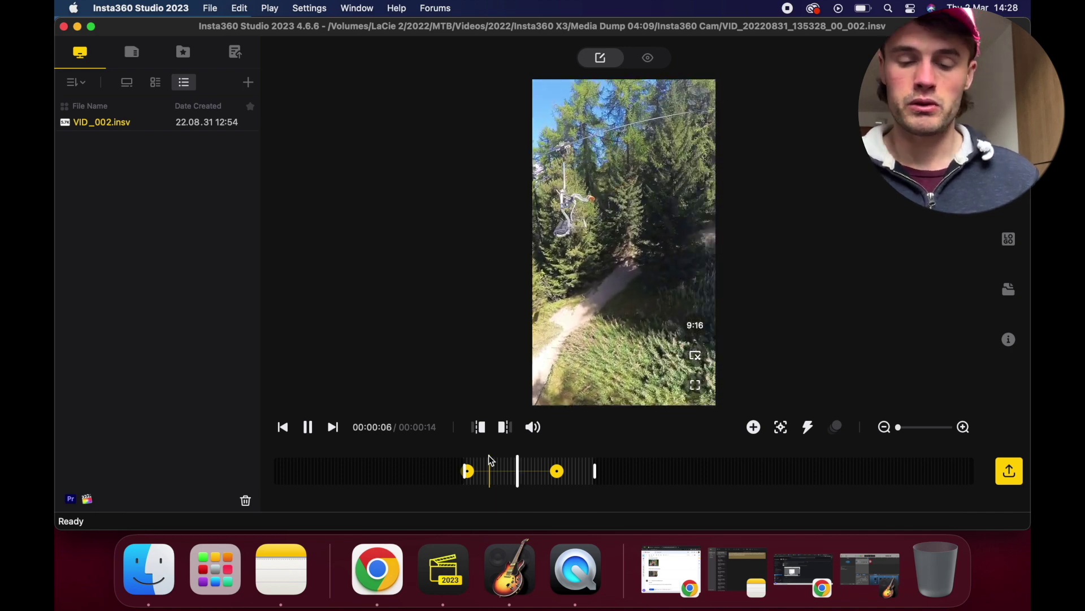
{"action": "key", "text": "space"}
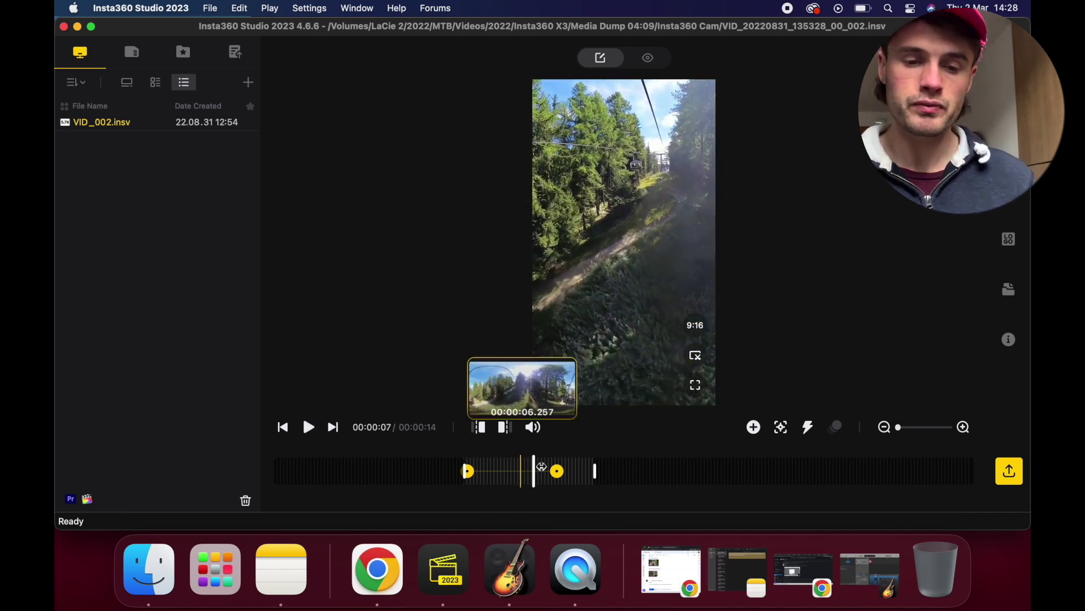
{"action": "left_click_drag", "start_coordinate": [560, 472], "coordinate": [533, 471]}
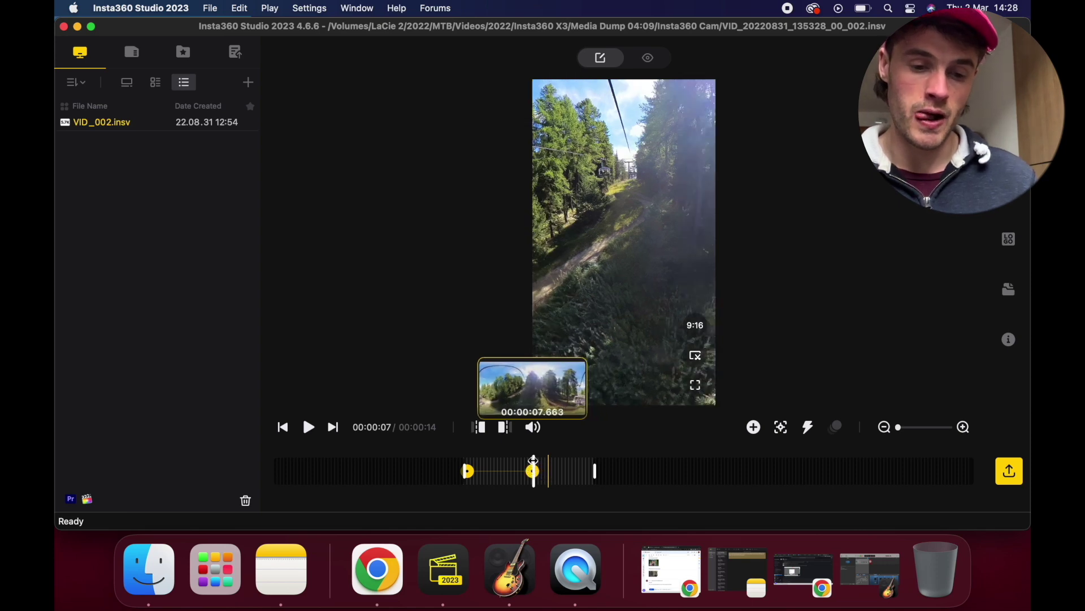
{"action": "key", "text": "space"}
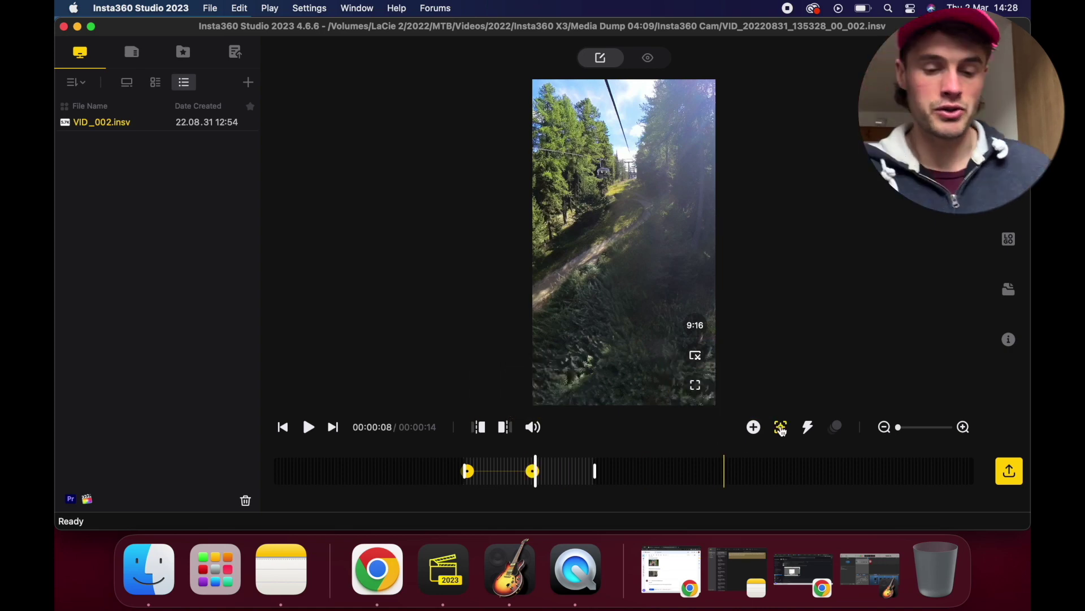
{"action": "left_click", "coordinate": [516, 460]}
{"action": "left_click_drag", "start_coordinate": [516, 460], "coordinate": [487, 462]}
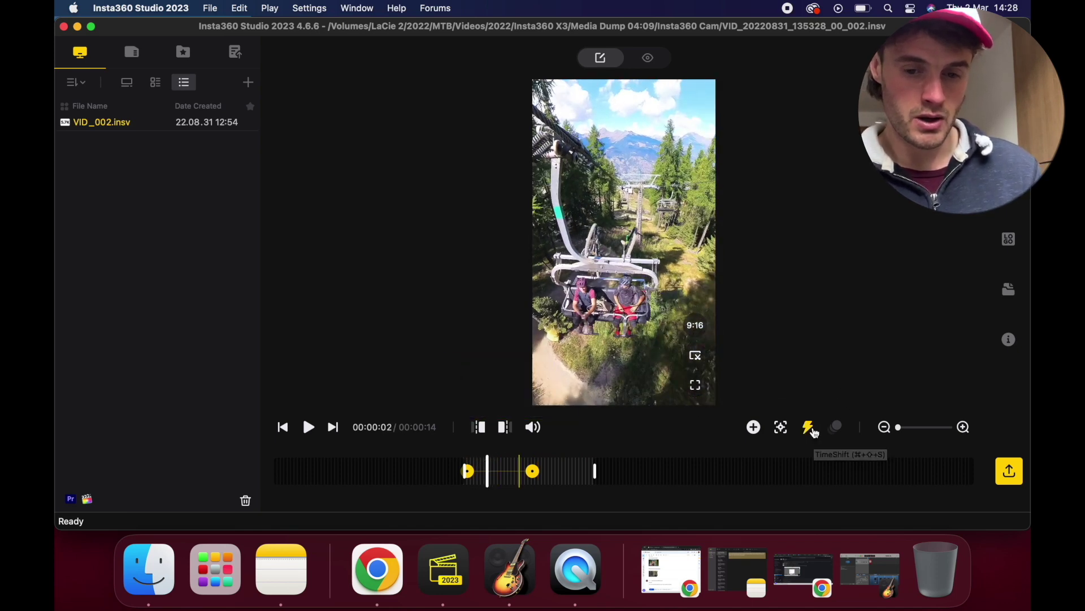
Add a TimeShift speed-up starting at 00:00:02 and preview it.
{"action": "left_click", "coordinate": [814, 433]}
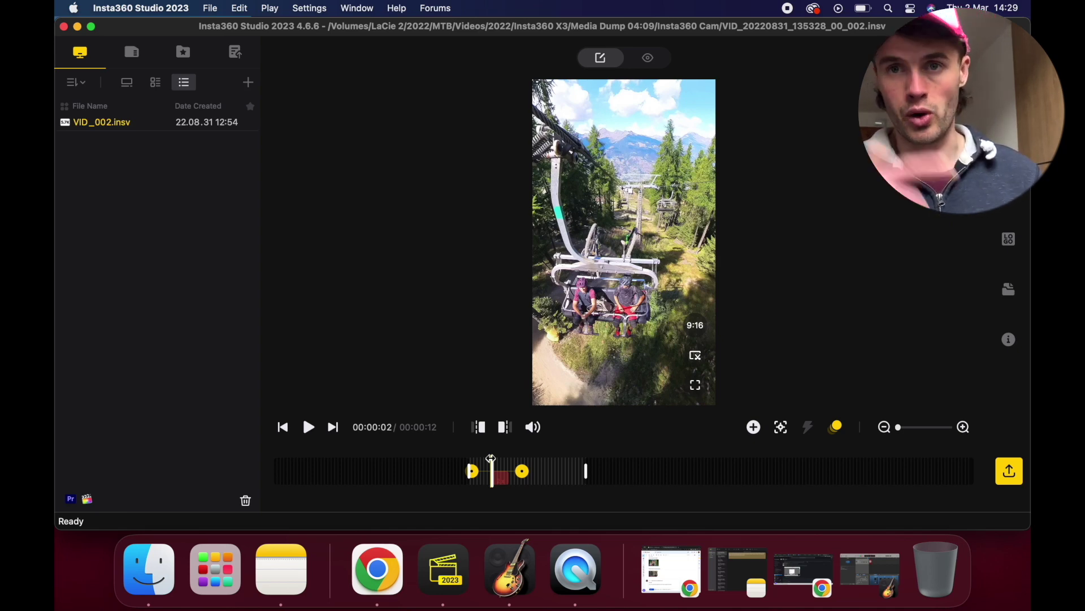
{"action": "key", "text": "space"}
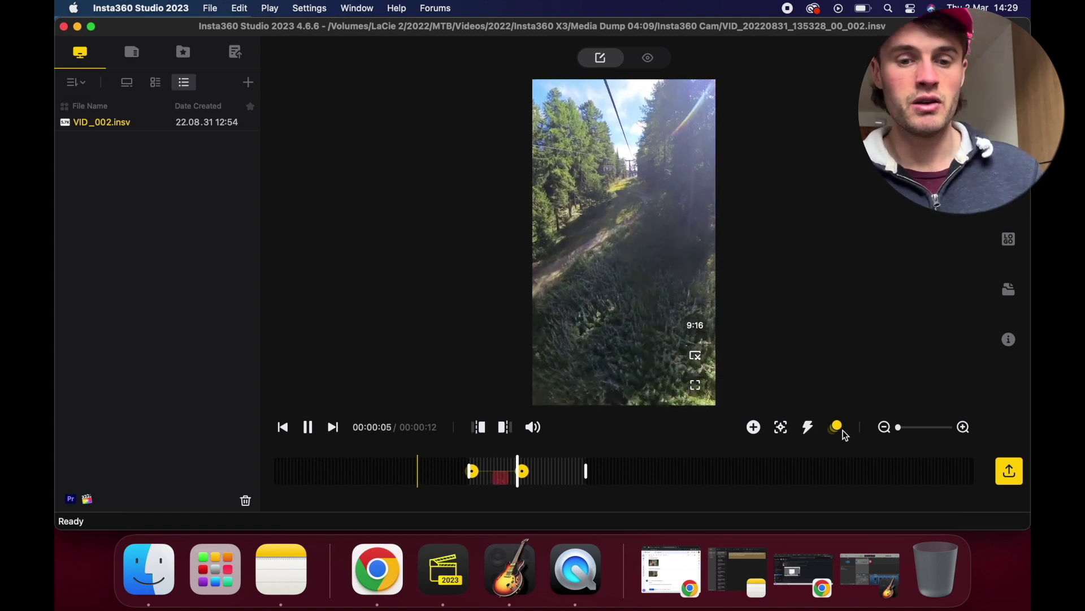
{"action": "key", "text": "space"}
Raise the sped-up stretch to 4x, shortening the clip to 11 seconds, and preview it.
{"action": "left_click", "coordinate": [501, 478]}
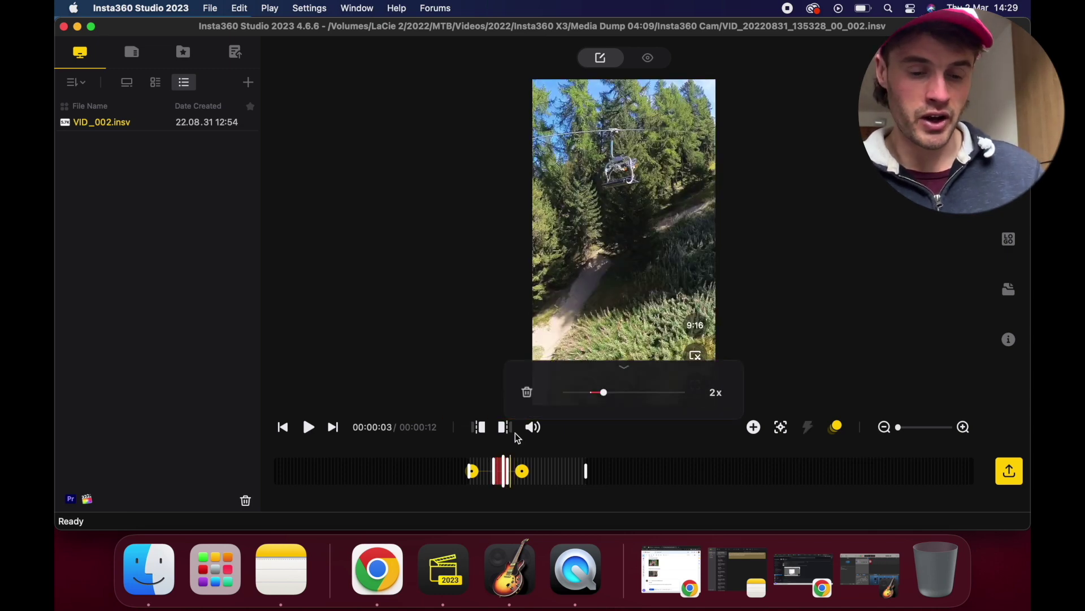
{"action": "mouse_move", "coordinate": [605, 392]}
{"action": "left_mouse_down"}
{"action": "mouse_move", "coordinate": [647, 394]}
{"action": "mouse_move", "coordinate": [616, 392]}
{"action": "left_mouse_up"}
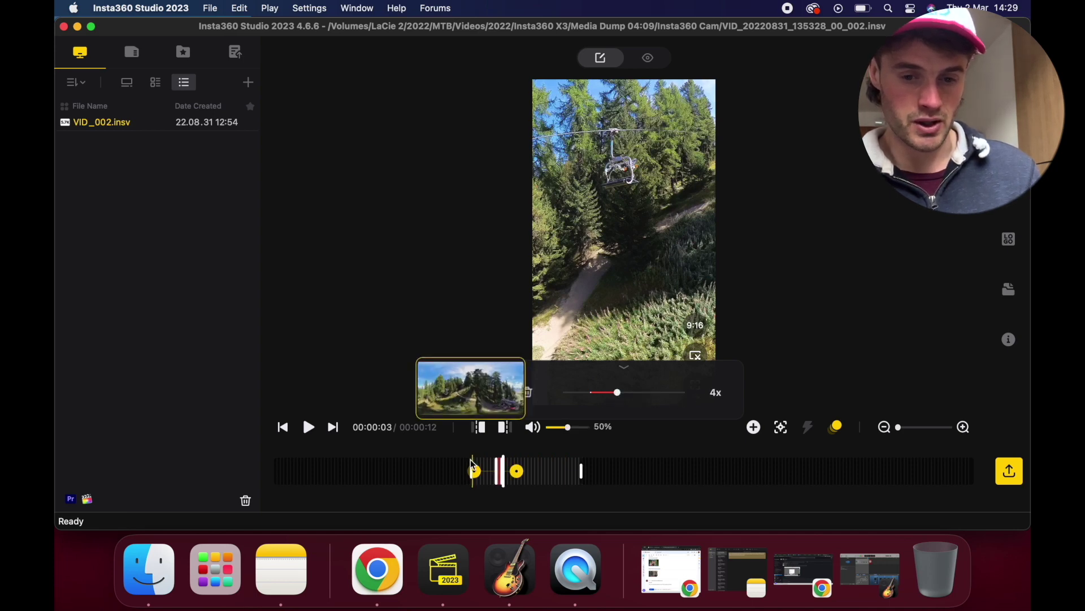
{"action": "left_click", "coordinate": [491, 446]}
{"action": "key", "text": "space"}
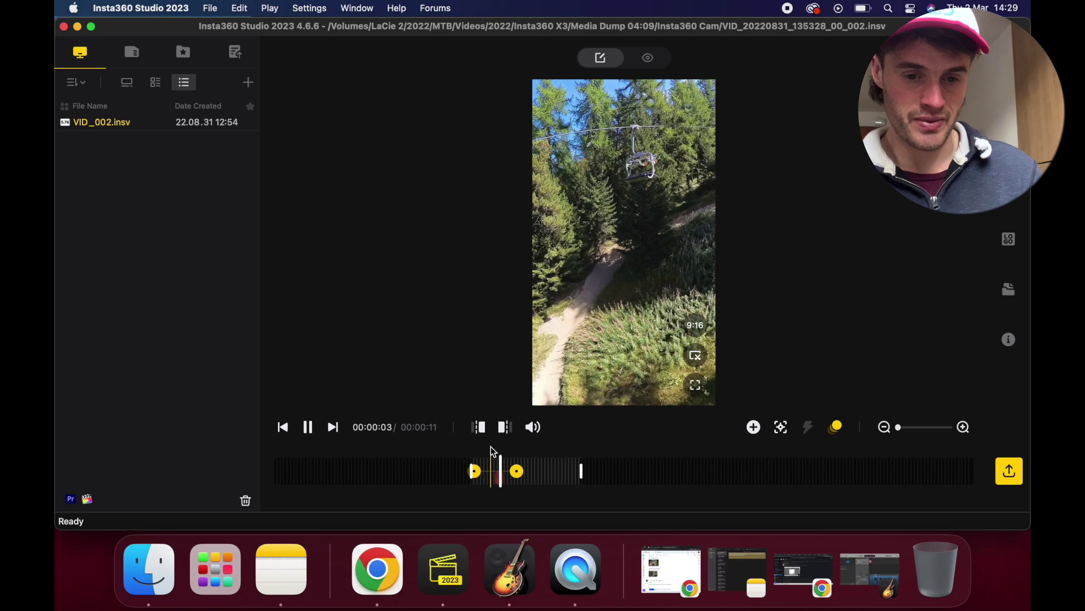
{"action": "key", "text": "space"}
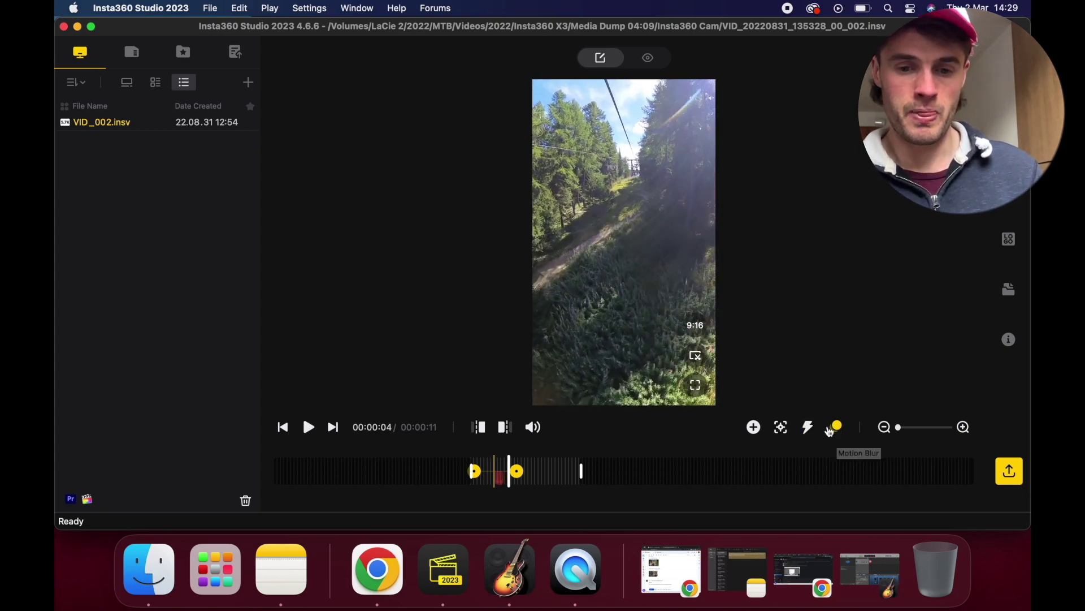
Replay the fast stretch from 00:00:02 and turn on motion blur for it.
{"action": "left_click", "coordinate": [488, 451]}
{"action": "key", "text": "space"}
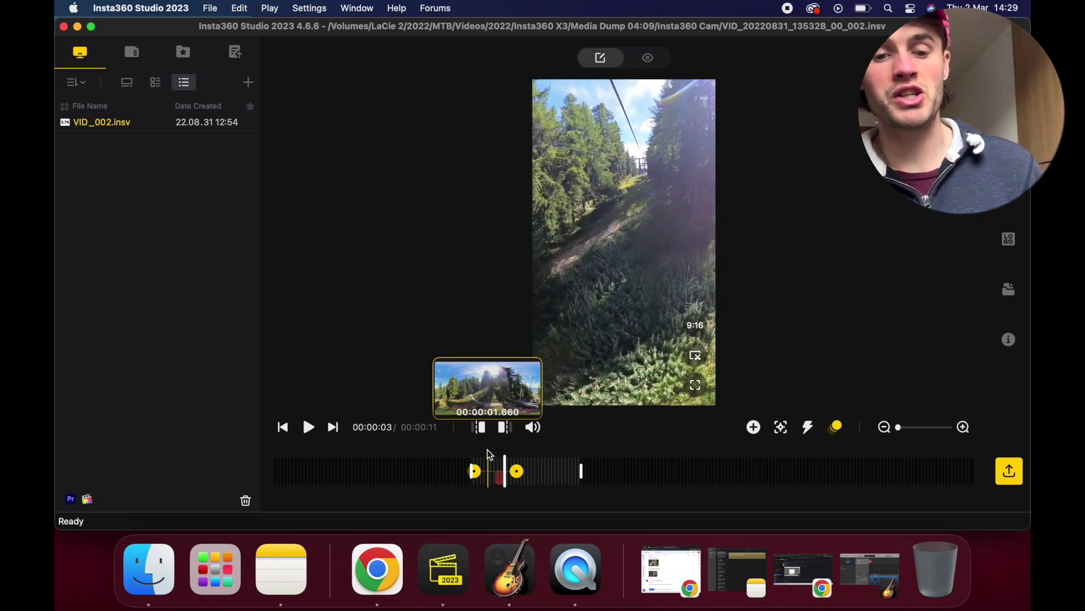
{"action": "key", "text": "space"}
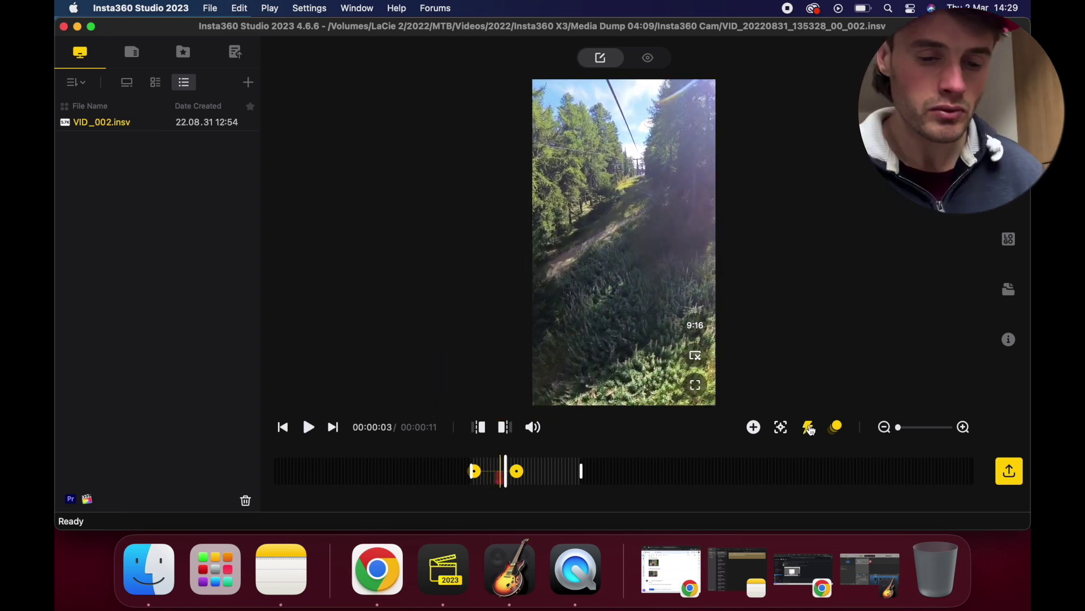
{"action": "left_click", "coordinate": [838, 428]}
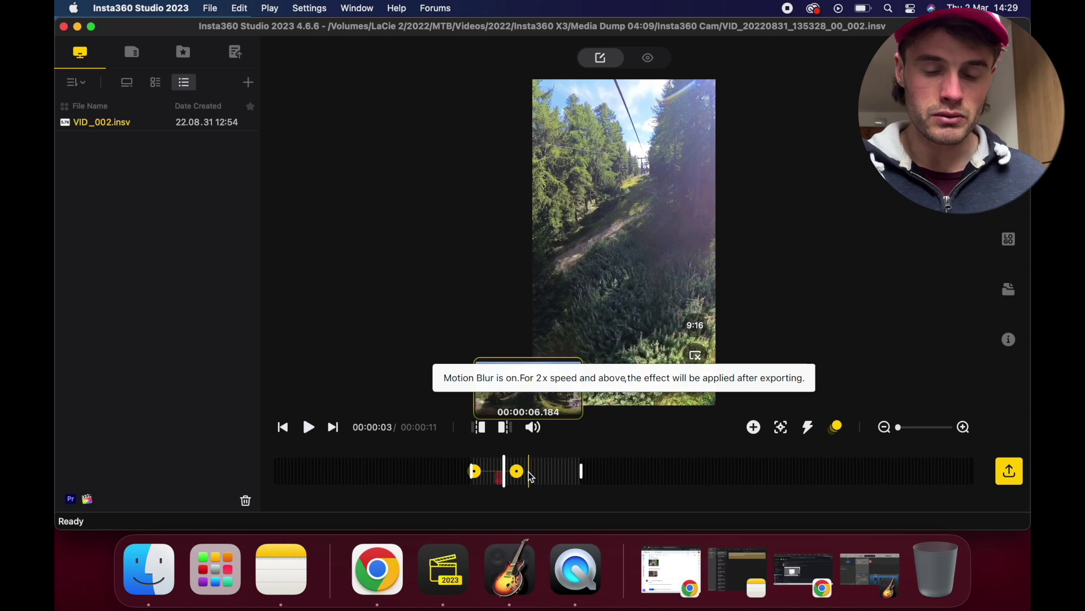
Move the second keyframe later, recentre on the chairlift riders, then delete that keyframe.
{"action": "left_click_drag", "start_coordinate": [521, 477], "coordinate": [569, 477]}
{"action": "left_click_drag", "start_coordinate": [585, 240], "coordinate": [688, 294]}
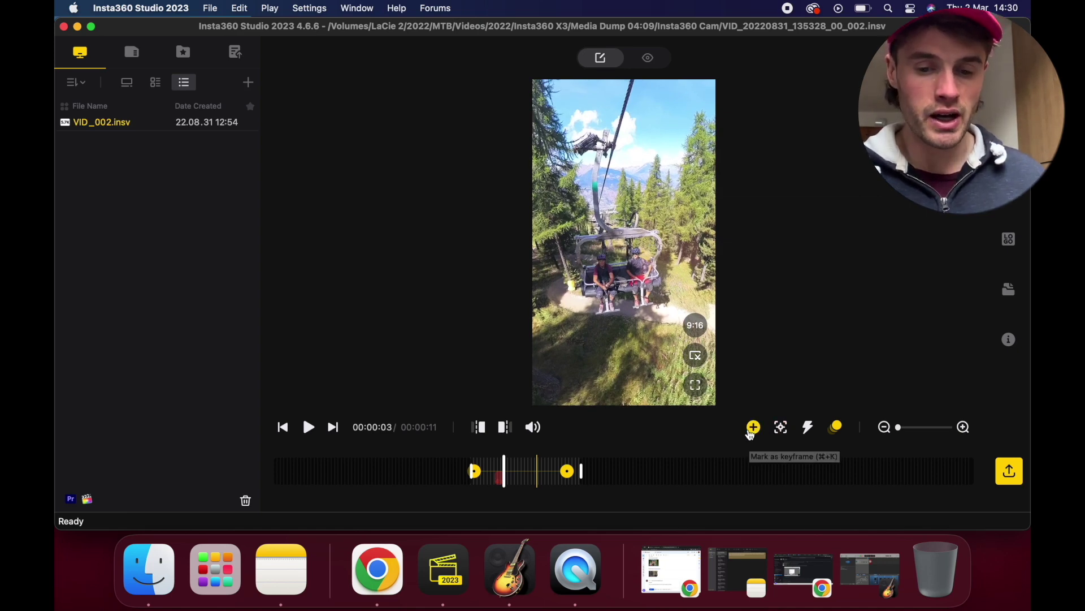
{"action": "left_click", "coordinate": [568, 472]}
{"action": "key", "text": "Delete"}
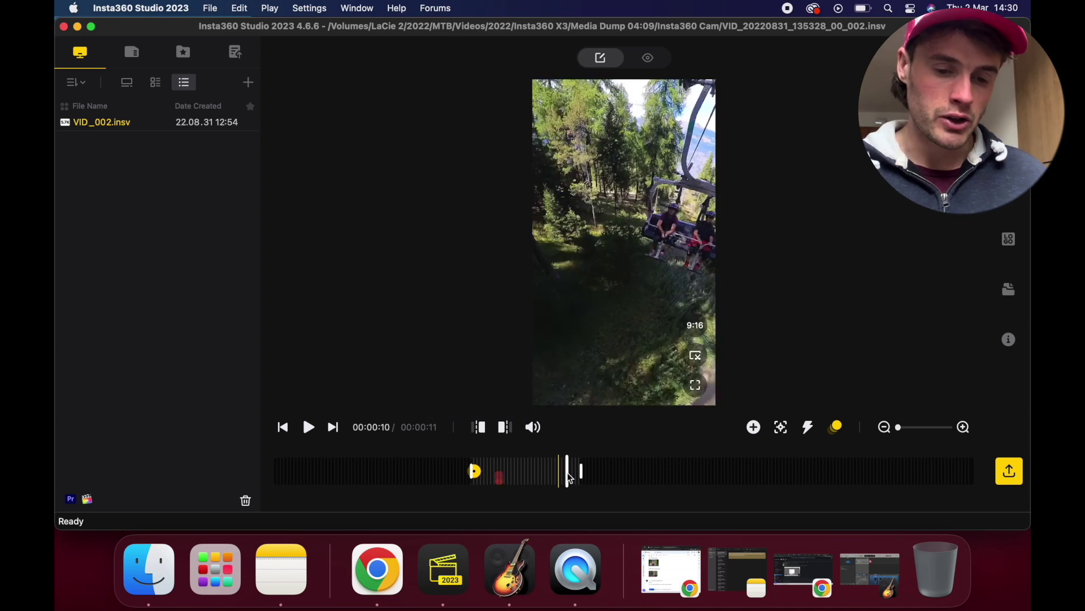
Remove the speed-up to restore the 14-second duration and delete the remaining keyframe.
{"action": "left_click", "coordinate": [500, 478]}
{"action": "left_click_drag", "start_coordinate": [500, 478], "coordinate": [464, 471]}
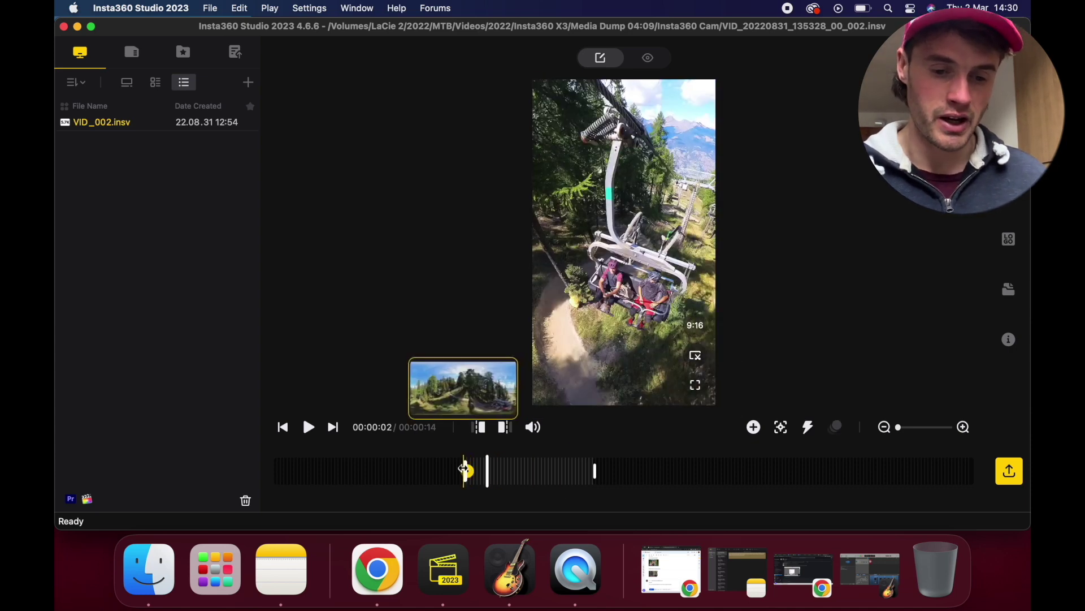
{"action": "left_click", "coordinate": [465, 469]}
{"action": "key", "text": "Delete"}
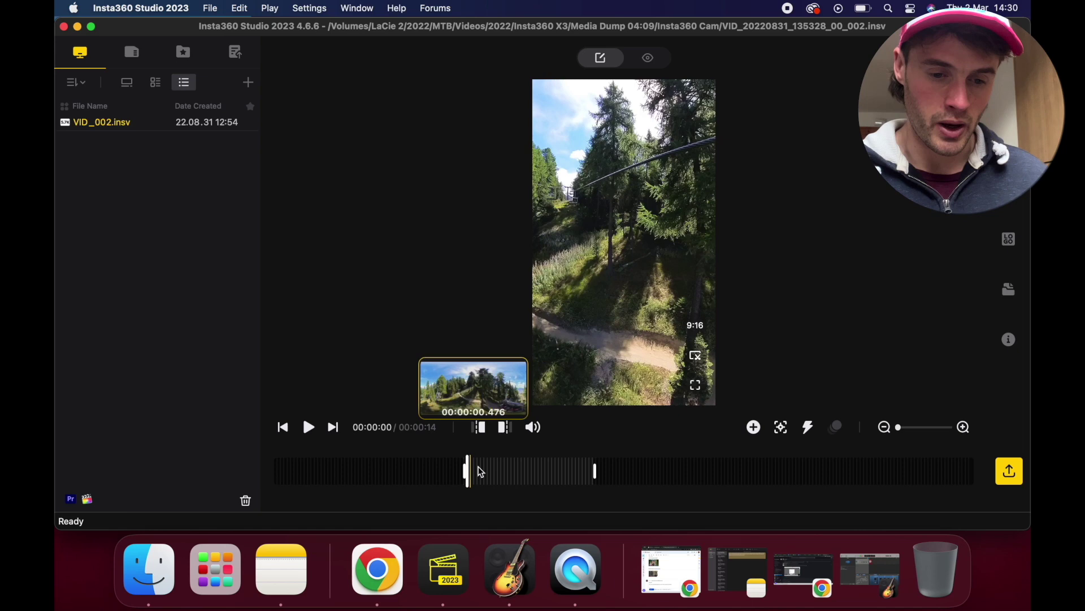
Add a keyframe at 00:00:04 with a Tiny Planet view.
{"action": "left_click", "coordinate": [501, 467]}
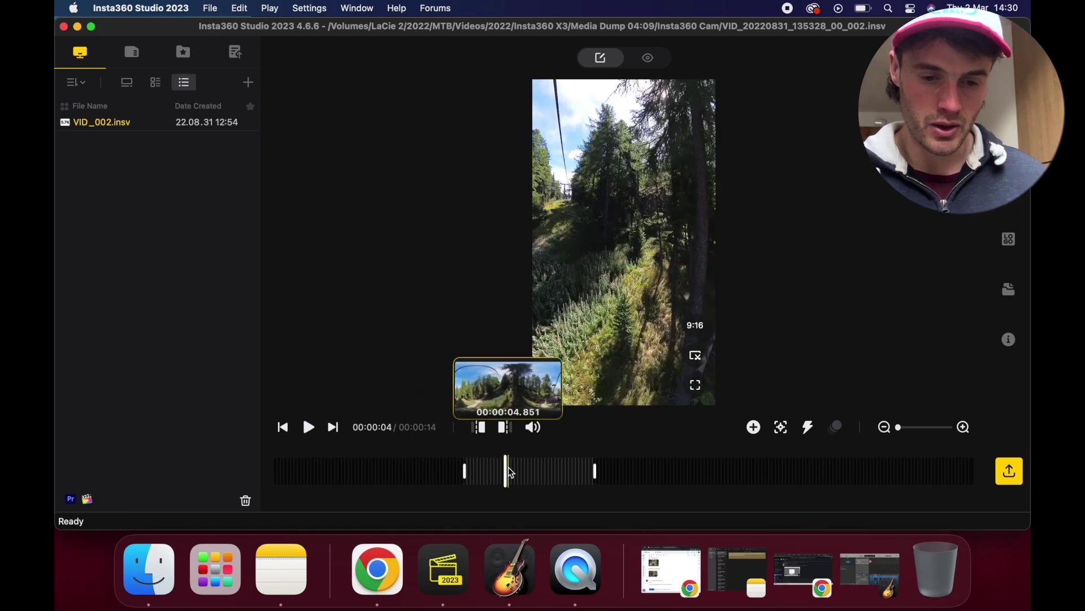
{"action": "left_click", "coordinate": [754, 427]}
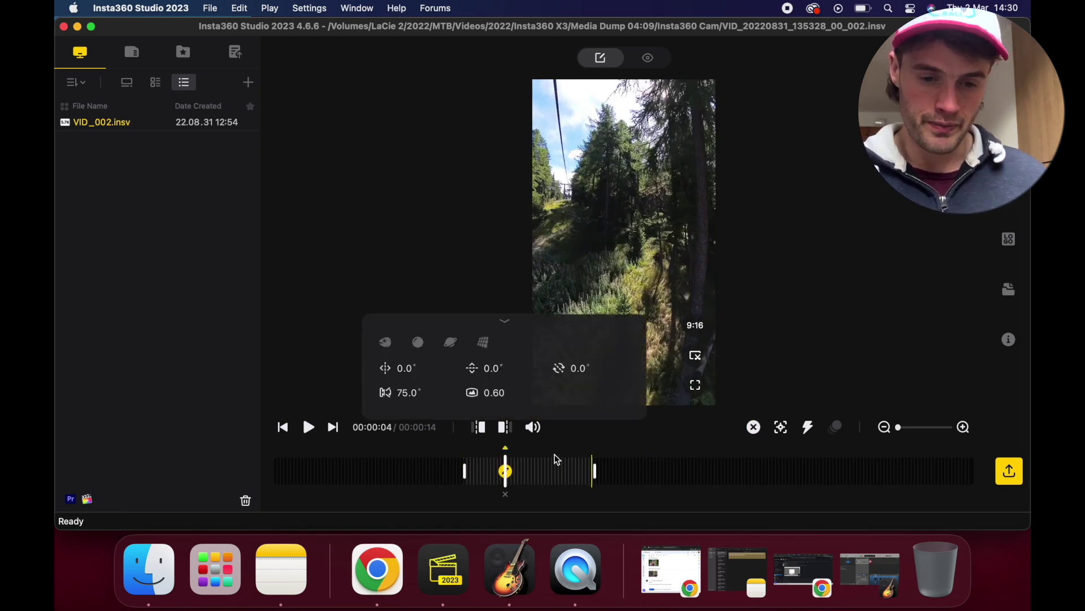
{"action": "left_click", "coordinate": [449, 342]}
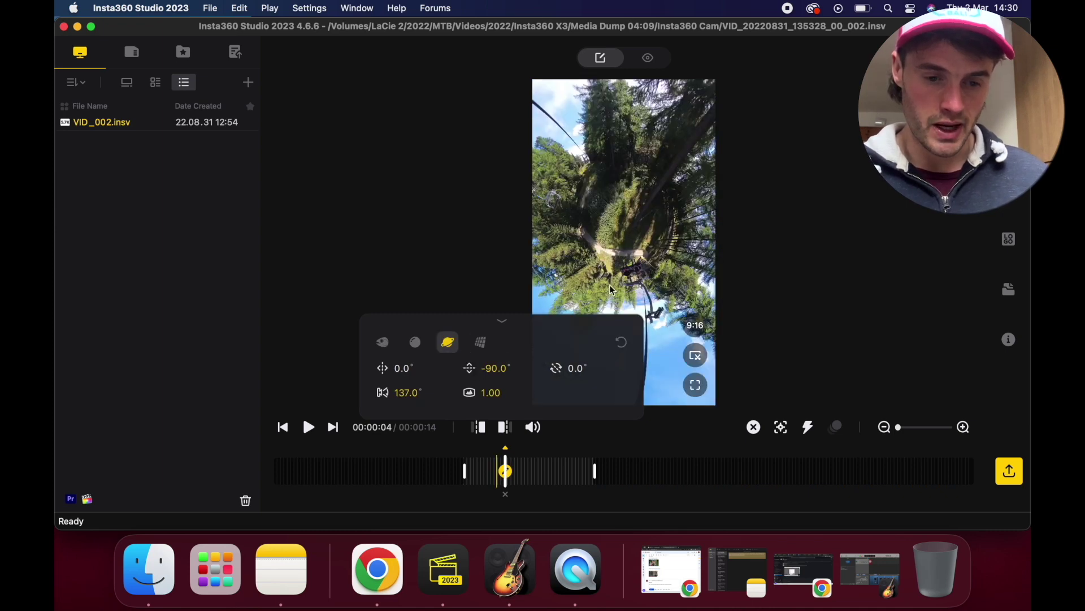
Add a Tiny Planet keyframe at 00:00:07 and reapply Tiny Planet to the 4-second keyframe.
{"action": "left_click", "coordinate": [565, 469]}
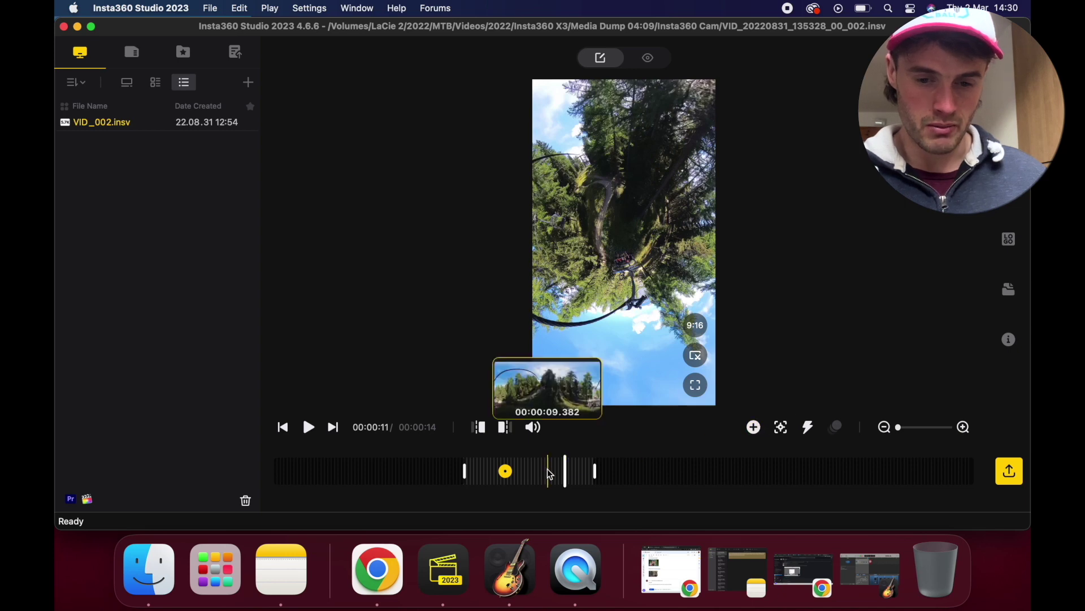
{"action": "left_click", "coordinate": [530, 471]}
{"action": "left_click", "coordinate": [753, 427]}
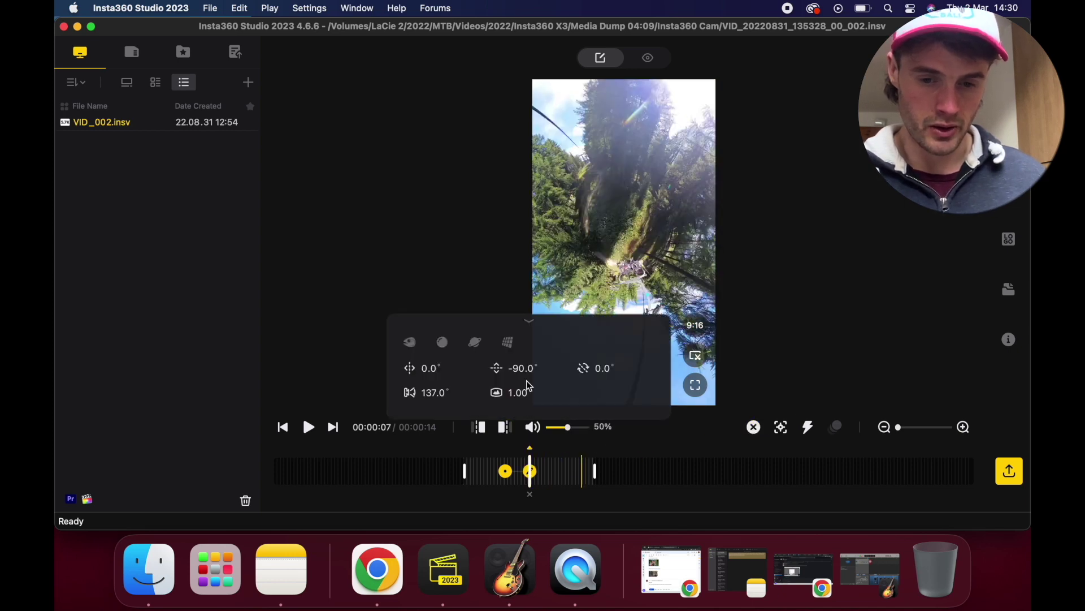
{"action": "left_click", "coordinate": [474, 342]}
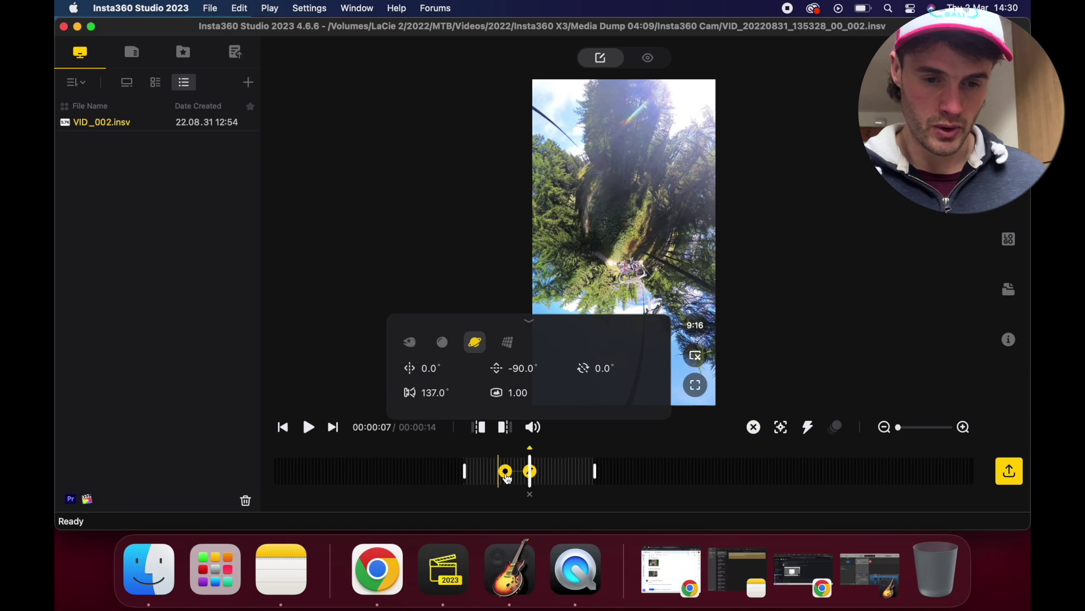
{"action": "left_click", "coordinate": [507, 475]}
{"action": "left_click", "coordinate": [457, 343]}
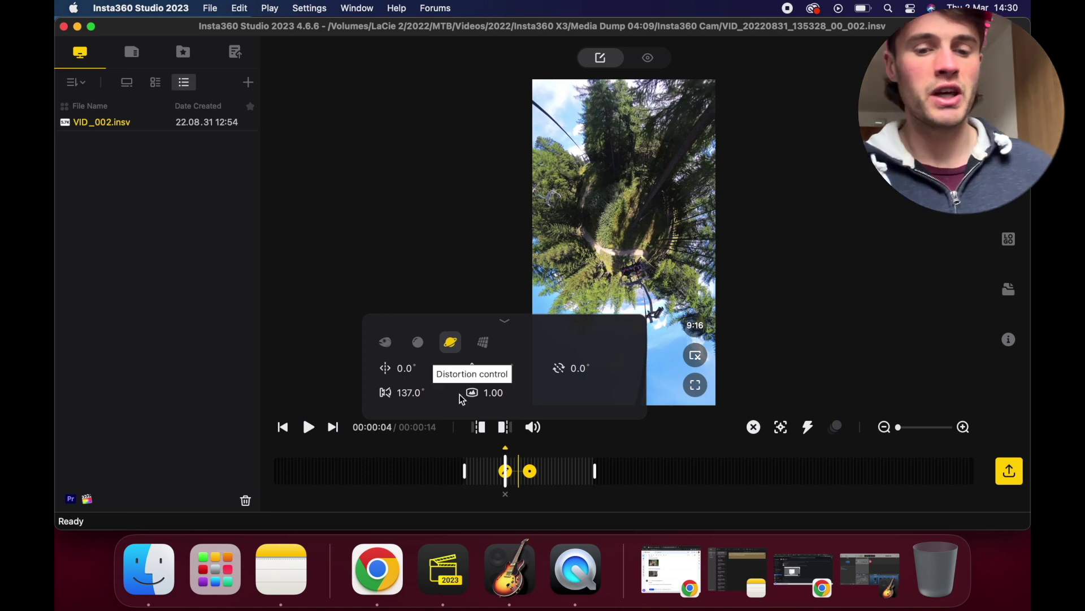
Lower the zoom and FOV on the 4-second keyframe and centre the two riders.
{"action": "left_click_drag", "start_coordinate": [490, 393], "coordinate": [389, 397]}
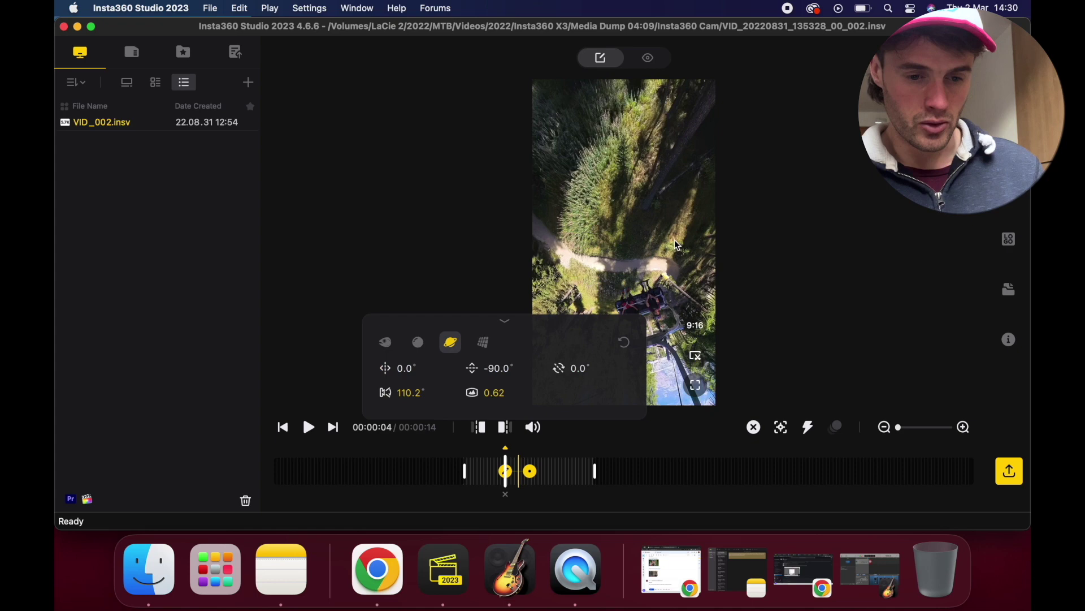
{"action": "left_click_drag", "start_coordinate": [674, 239], "coordinate": [626, 299]}
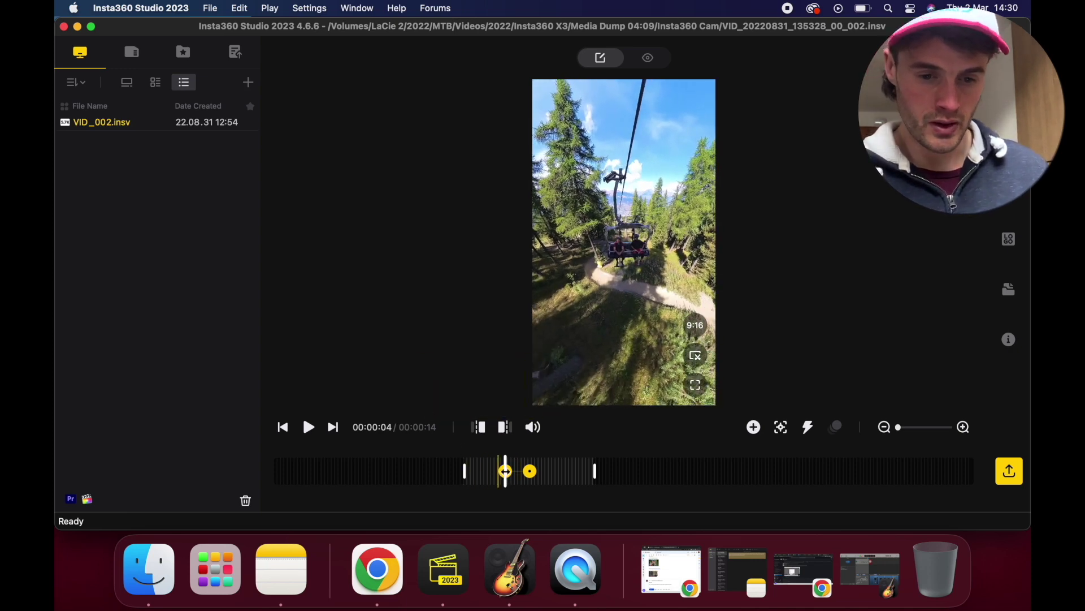
{"action": "left_click", "coordinate": [504, 475]}
{"action": "mouse_move", "coordinate": [408, 392]}
{"action": "left_mouse_down"}
{"action": "mouse_move", "coordinate": [421, 397]}
{"action": "mouse_move", "coordinate": [365, 393]}
{"action": "mouse_move", "coordinate": [396, 400]}
{"action": "left_mouse_up"}
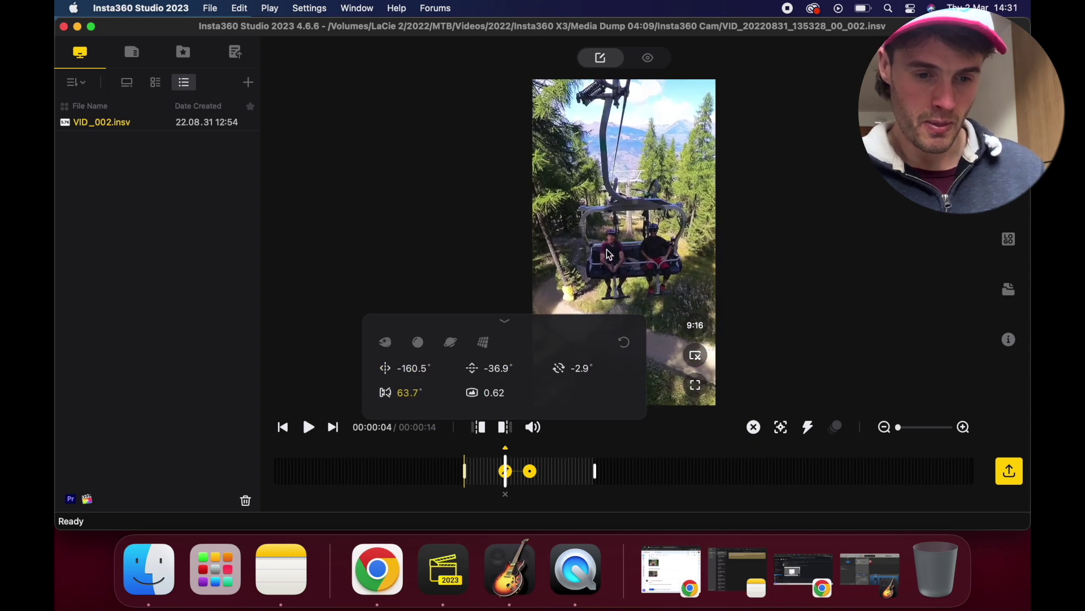
{"action": "left_click_drag", "start_coordinate": [609, 255], "coordinate": [599, 247]}
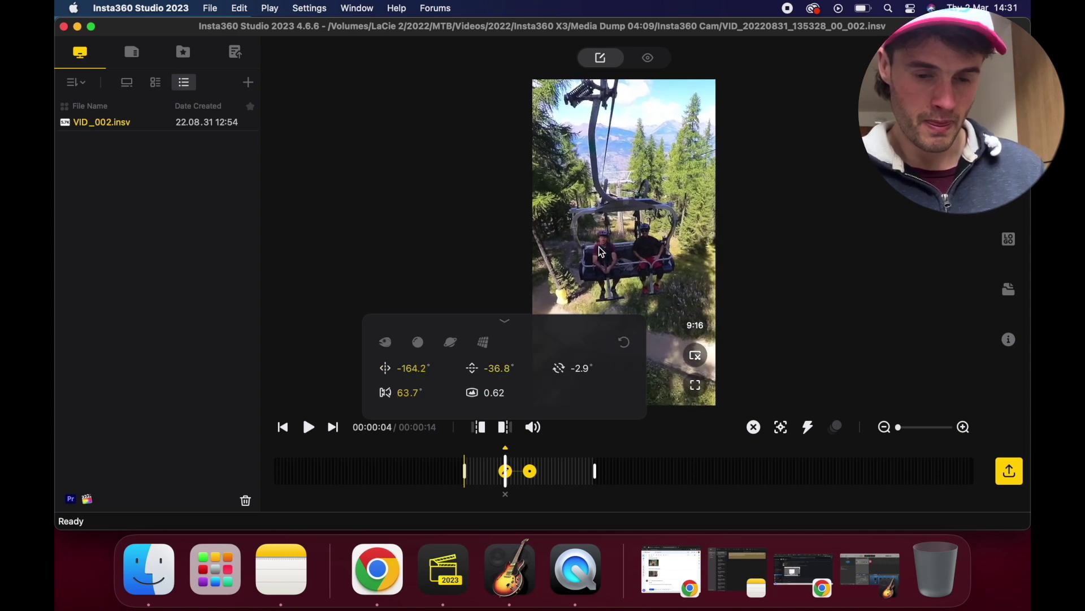
Re-aim the 7-second tiny planet to FOV 150.0°, pan -133.3°, tilt -85.3°.
{"action": "left_click", "coordinate": [531, 471]}
{"action": "left_click_drag", "start_coordinate": [657, 265], "coordinate": [622, 277]}
{"action": "scroll", "coordinate": [622, 277], "scroll_direction": "up", "scroll_amount": 3}
{"action": "scroll", "coordinate": [625, 266], "scroll_direction": "down", "scroll_amount": 4}
{"action": "scroll", "coordinate": [630, 249], "scroll_direction": "down", "scroll_amount": 2}
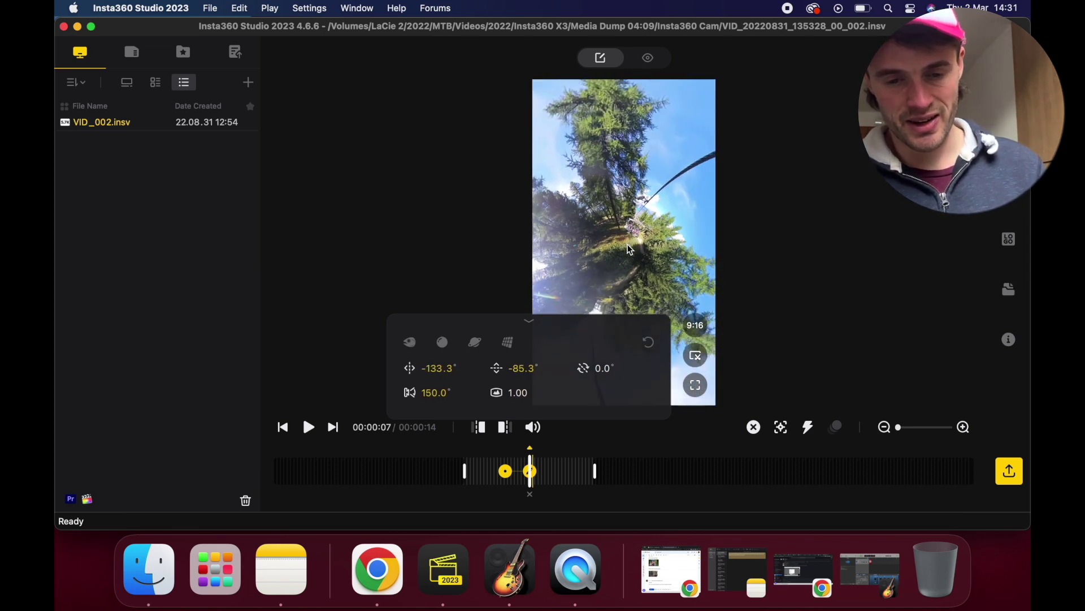
Set the 7-second keyframe to zoom 1.00, FOV 150.8° and roll -32.0°, then return to 00:00:03.
{"action": "scroll", "coordinate": [621, 253], "scroll_direction": "down", "scroll_amount": 3}
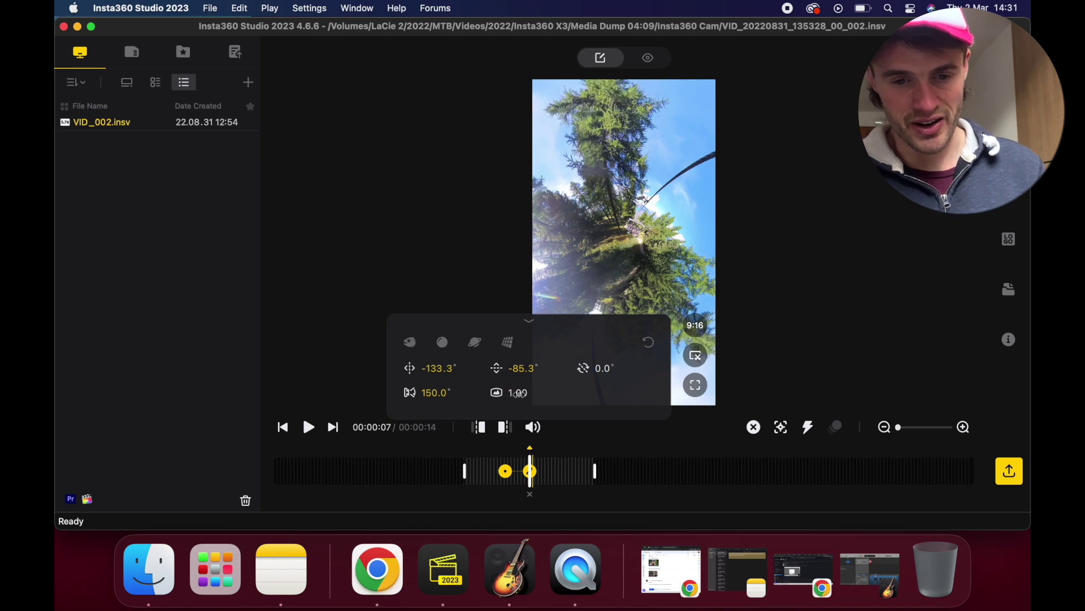
{"action": "left_click_drag", "start_coordinate": [537, 392], "coordinate": [517, 394]}
{"action": "left_click", "coordinate": [518, 394]}
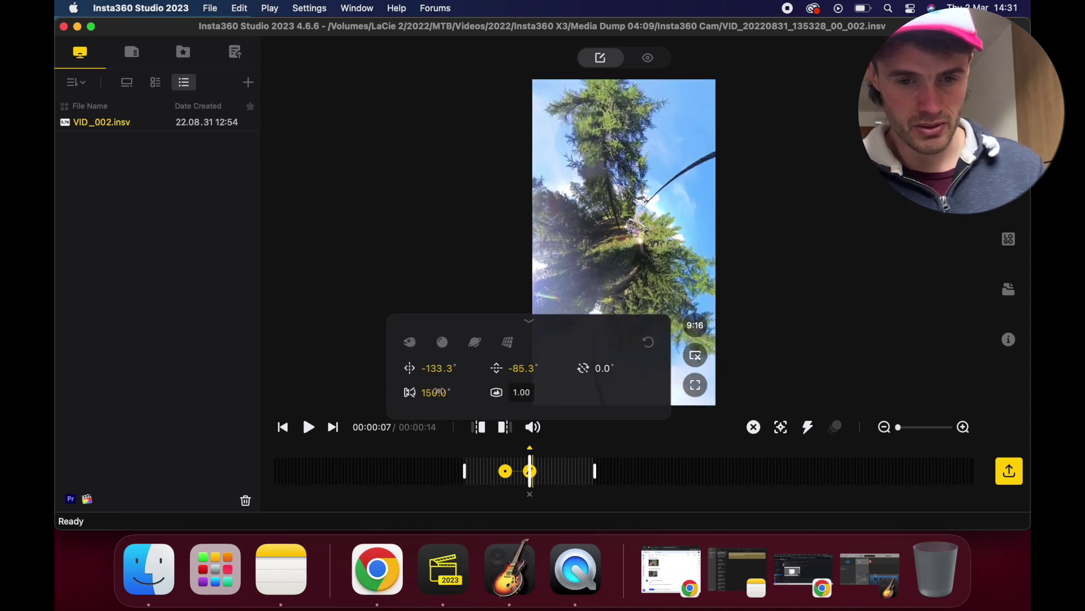
{"action": "left_click_drag", "start_coordinate": [438, 392], "coordinate": [440, 392]}
{"action": "left_click", "coordinate": [439, 391]}
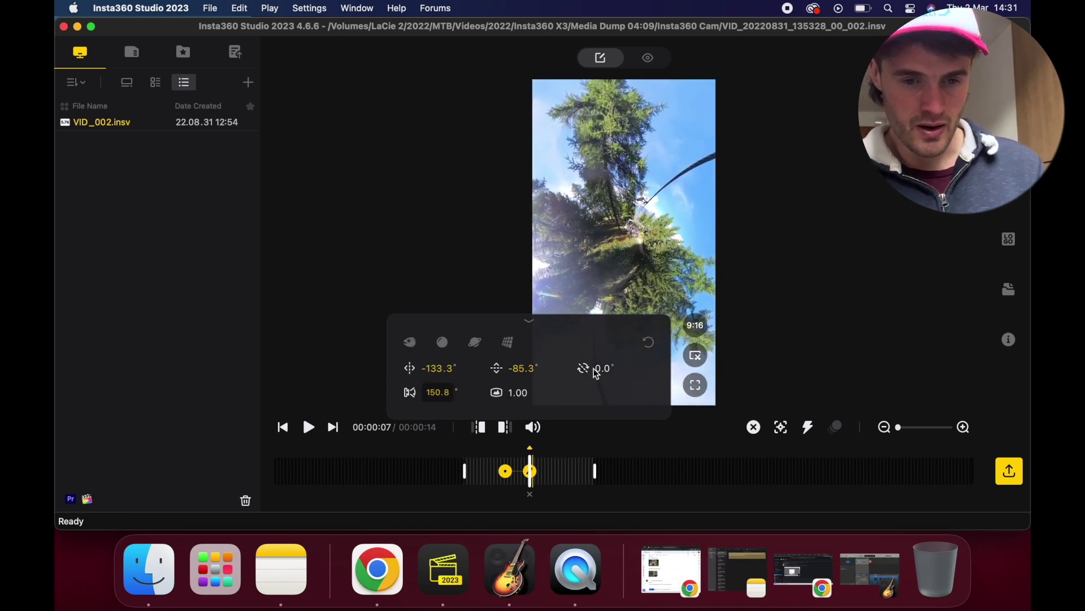
{"action": "left_click_drag", "start_coordinate": [594, 368], "coordinate": [440, 369]}
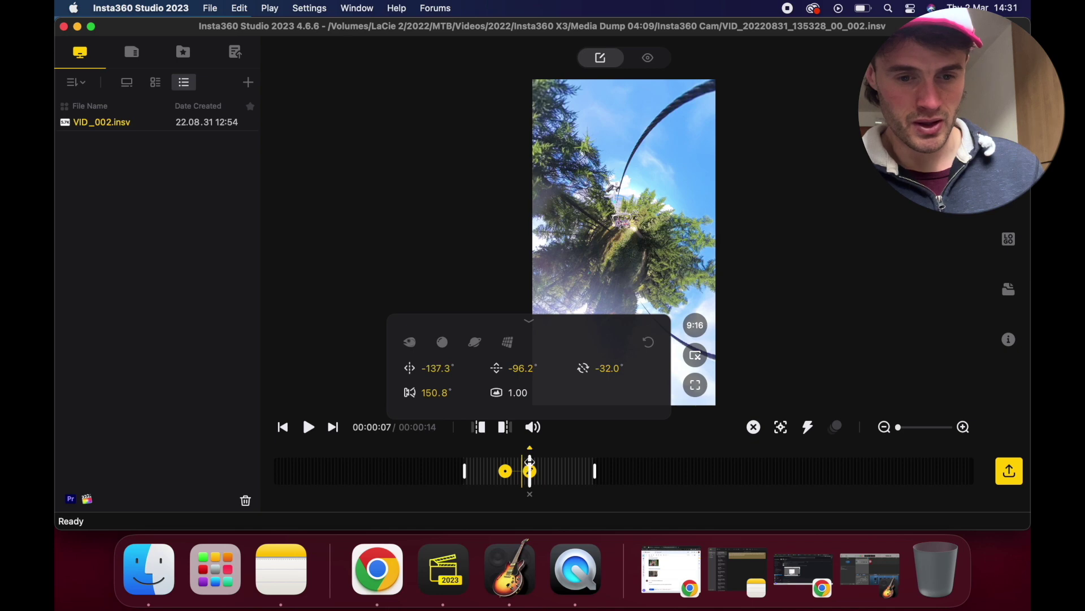
{"action": "left_click_drag", "start_coordinate": [530, 460], "coordinate": [501, 463]}
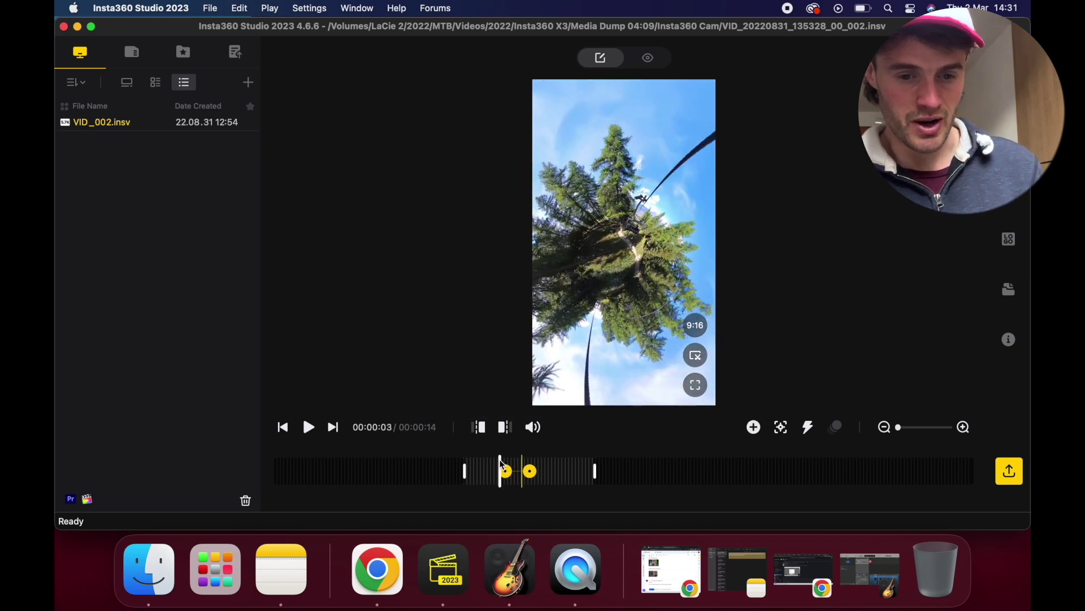
Drag the tiny-planet keyframe earlier toward the 4-second close-up and replay the transition.
{"action": "key", "text": "space"}
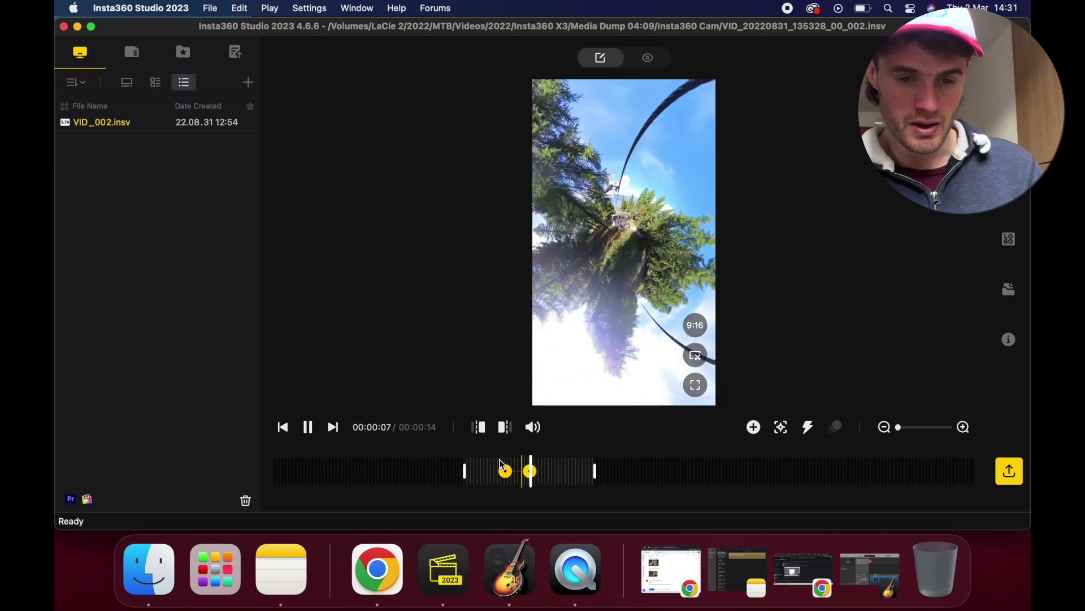
{"action": "key", "text": "space"}
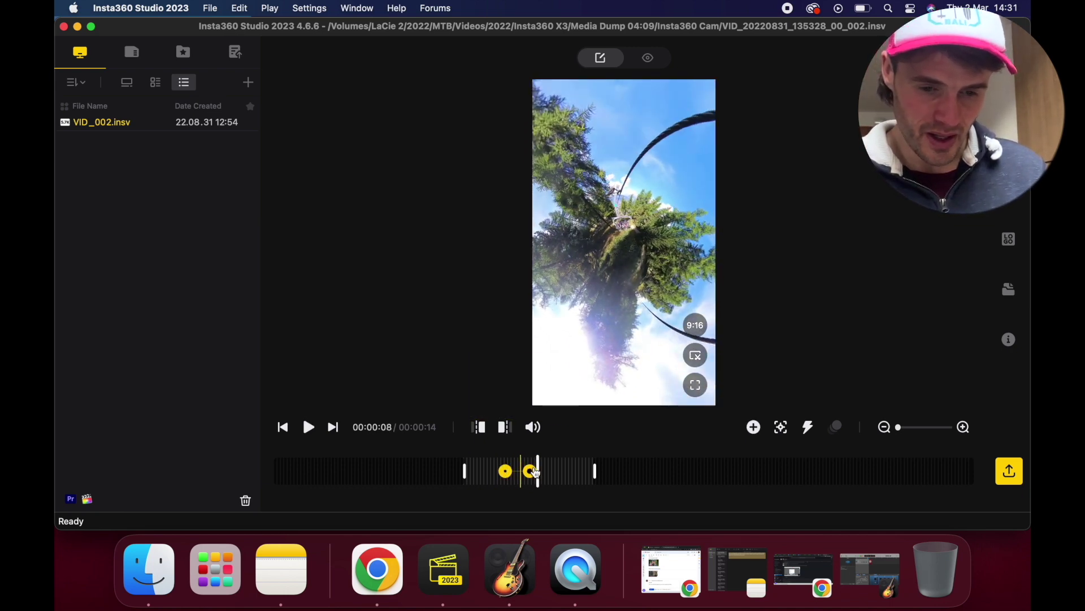
{"action": "left_click_drag", "start_coordinate": [536, 472], "coordinate": [524, 472]}
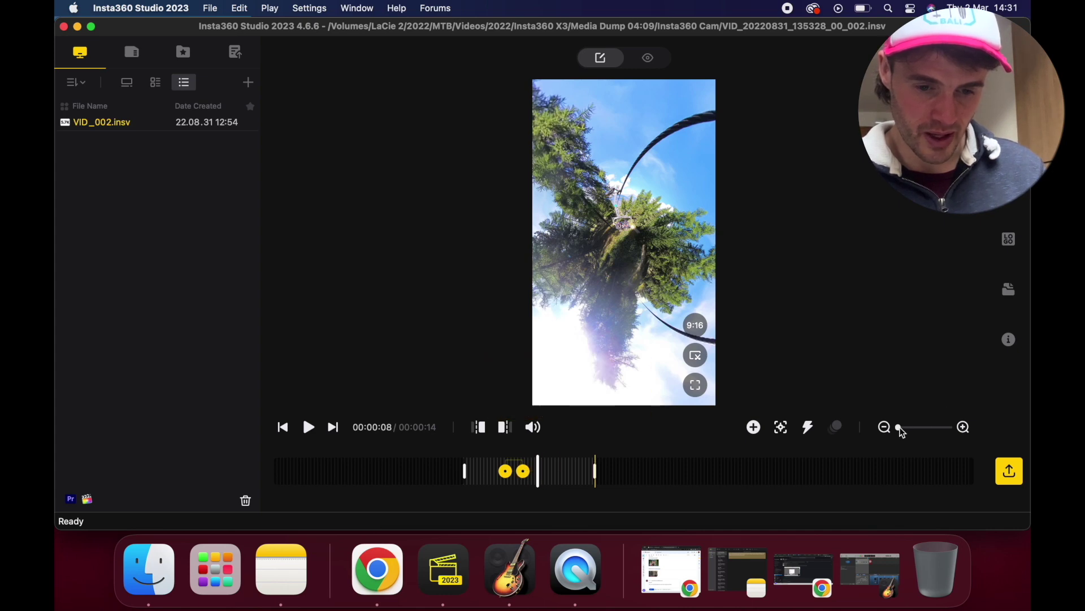
{"action": "left_click_drag", "start_coordinate": [900, 429], "coordinate": [908, 427]}
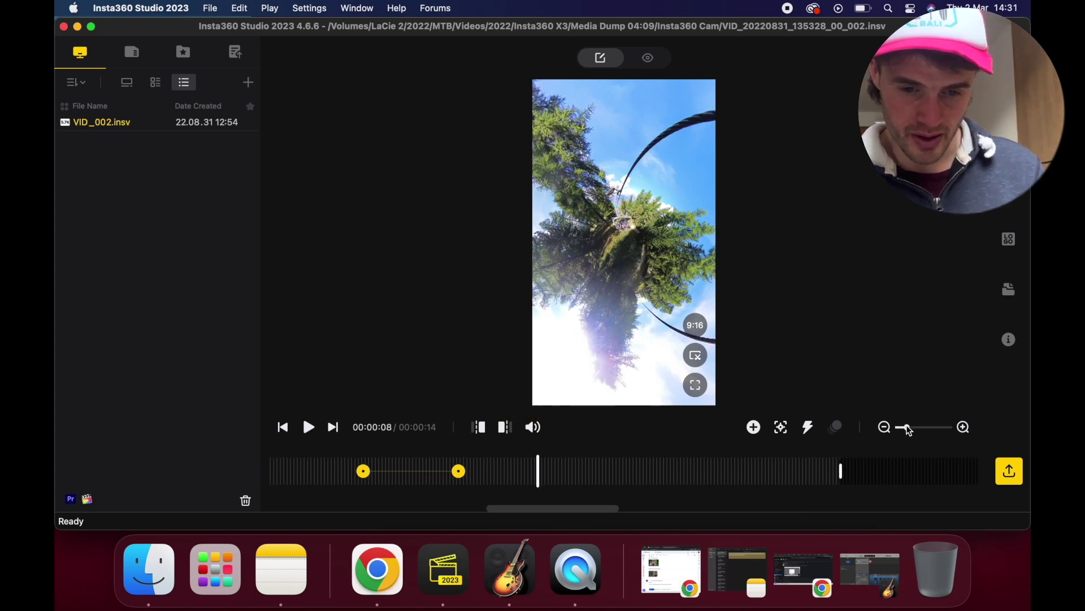
{"action": "scroll", "coordinate": [521, 469], "scroll_direction": "right", "scroll_amount": 5}
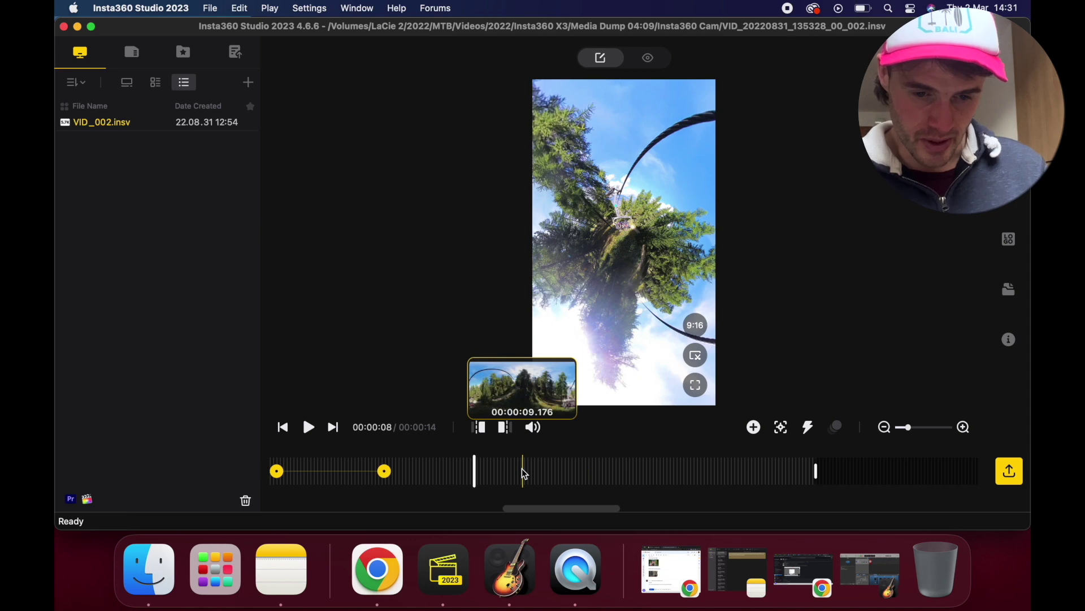
{"action": "scroll", "coordinate": [521, 468], "scroll_direction": "left", "scroll_amount": 5}
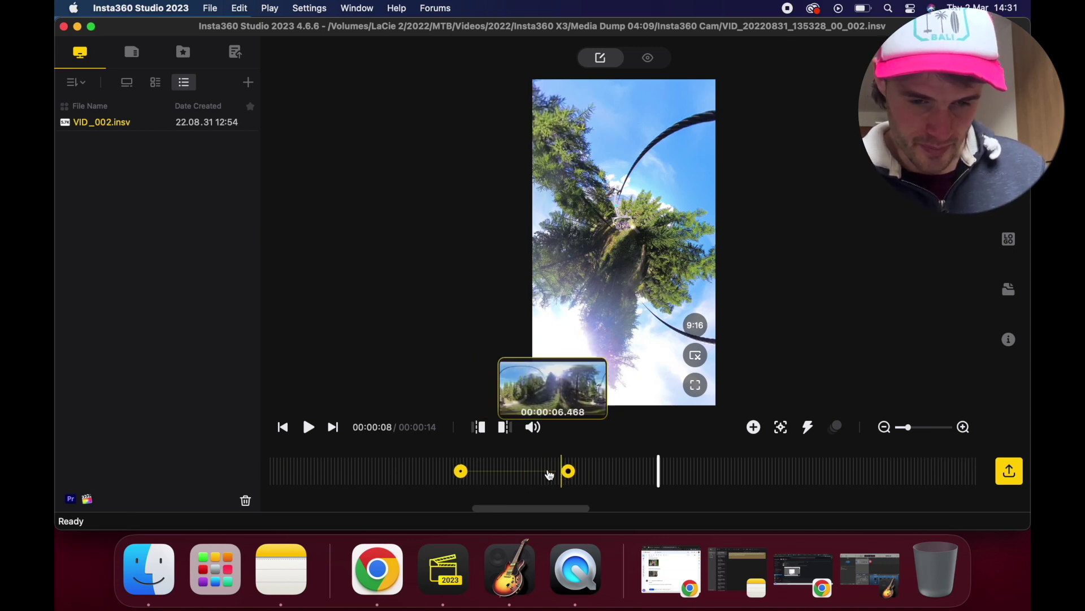
{"action": "left_click_drag", "start_coordinate": [569, 471], "coordinate": [515, 472]}
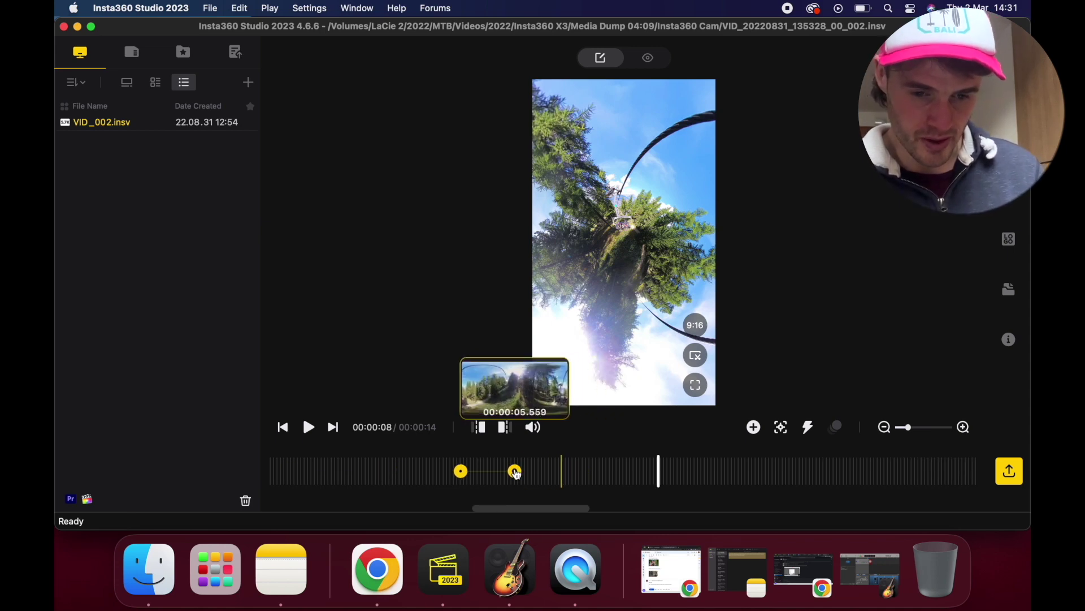
{"action": "left_click", "coordinate": [455, 463]}
{"action": "key", "text": "space"}
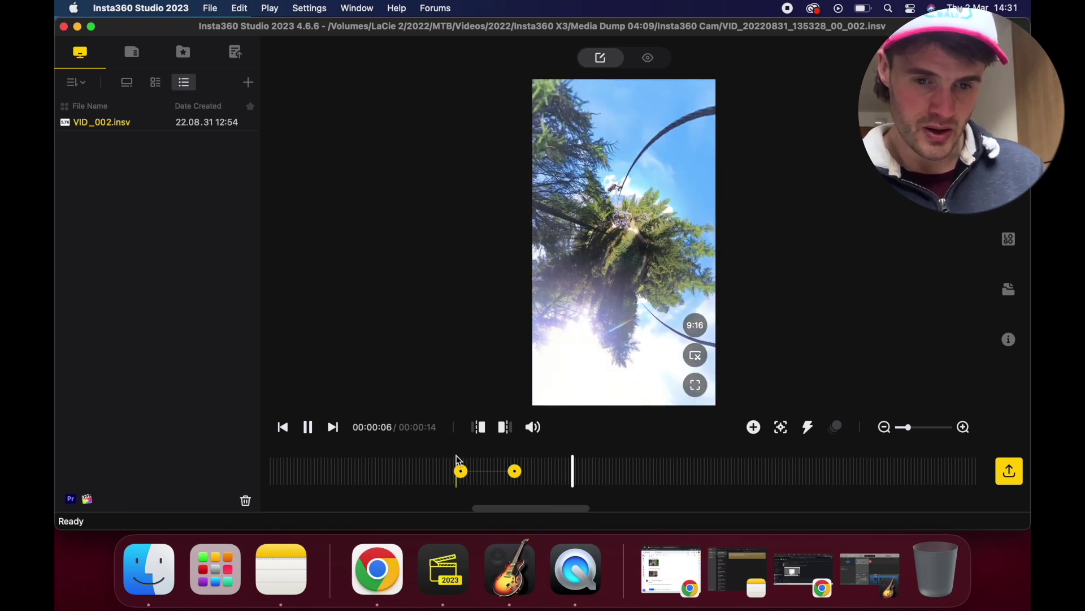
Add a keyframe at 00:00:07 starting from a Tiny Planet view.
{"action": "left_click_drag", "start_coordinate": [625, 469], "coordinate": [640, 469]}
{"action": "left_click", "coordinate": [754, 427]}
{"action": "left_click", "coordinate": [639, 475]}
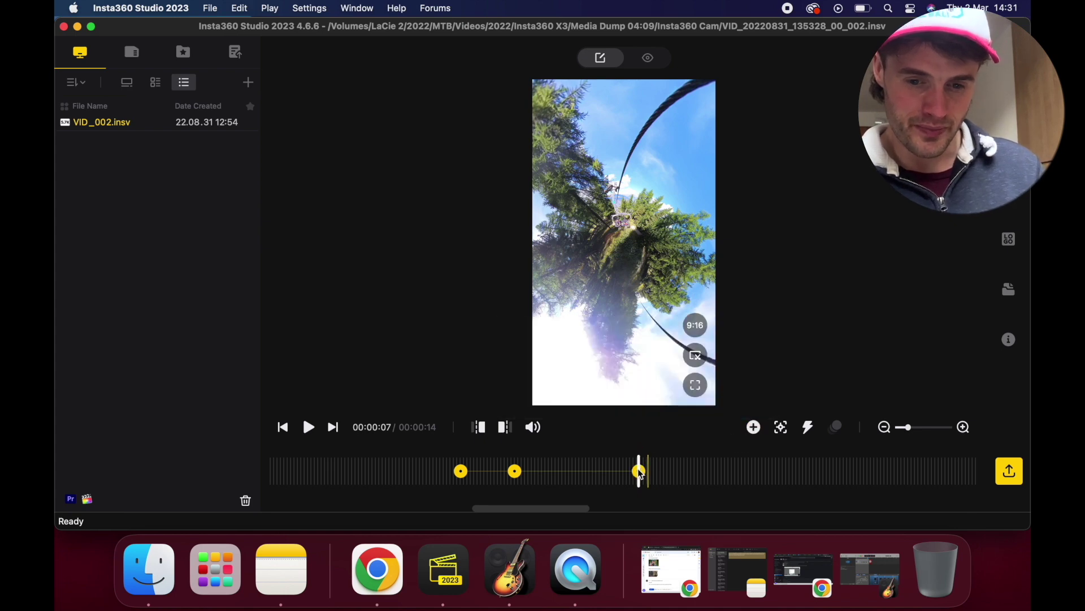
{"action": "left_click", "coordinate": [644, 474]}
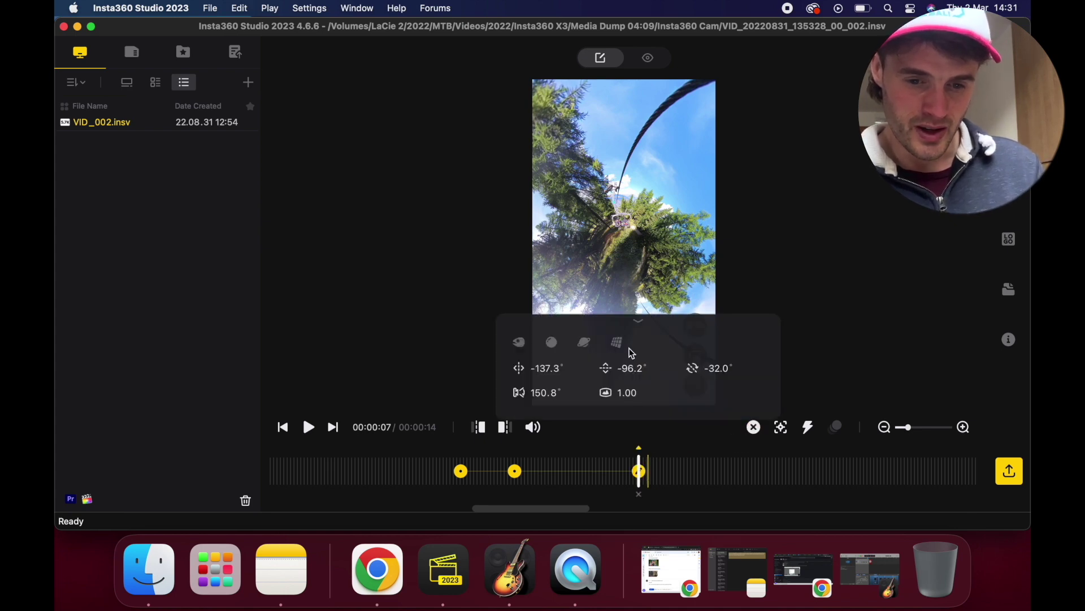
{"action": "left_click", "coordinate": [586, 341]}
Narrow its FOV to 52.6° and frame the riders at pan -165.6°, tilt -53.2°, roll 7.9°.
{"action": "left_click_drag", "start_coordinate": [545, 392], "coordinate": [351, 307]}
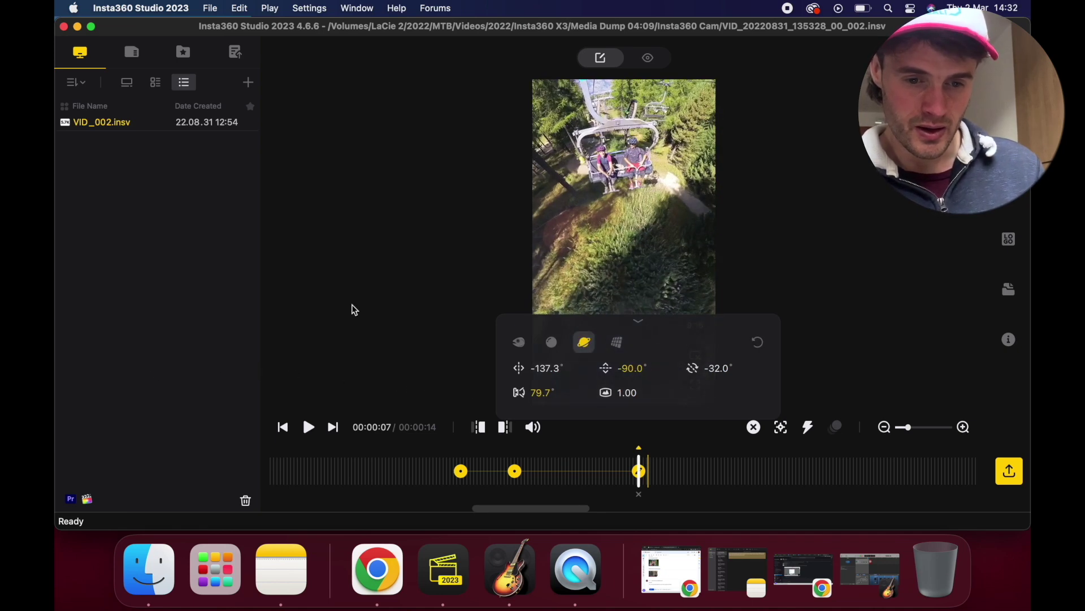
{"action": "left_click_drag", "start_coordinate": [569, 190], "coordinate": [584, 217]}
{"action": "left_click_drag", "start_coordinate": [537, 391], "coordinate": [361, 379]}
{"action": "left_click_drag", "start_coordinate": [579, 230], "coordinate": [510, 324]}
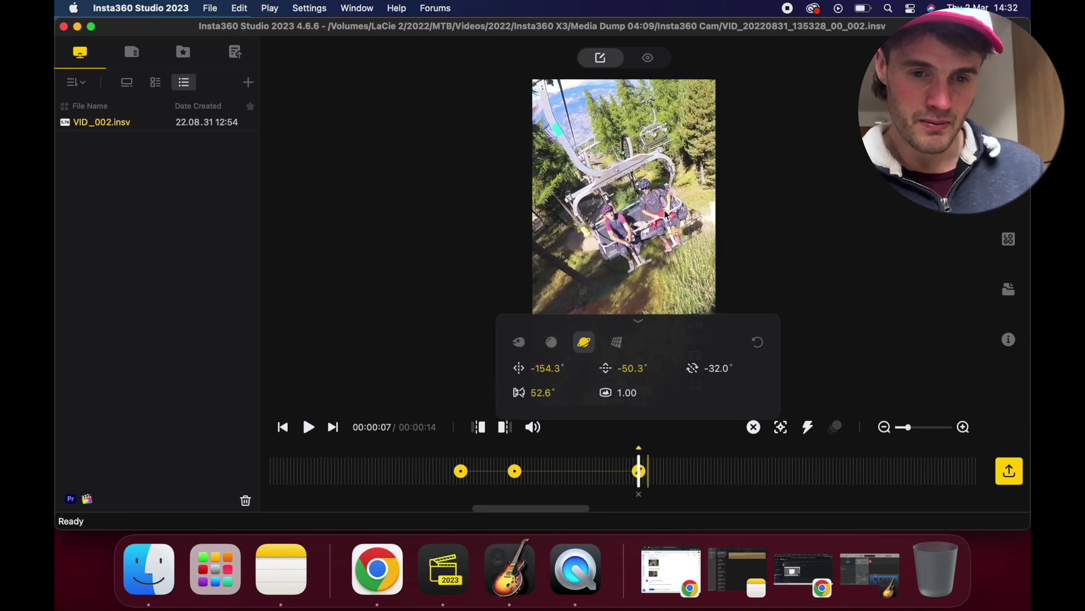
{"action": "mouse_move", "coordinate": [627, 266]}
{"action": "left_mouse_down"}
{"action": "mouse_move", "coordinate": [677, 243]}
{"action": "mouse_move", "coordinate": [619, 258]}
{"action": "left_mouse_up"}
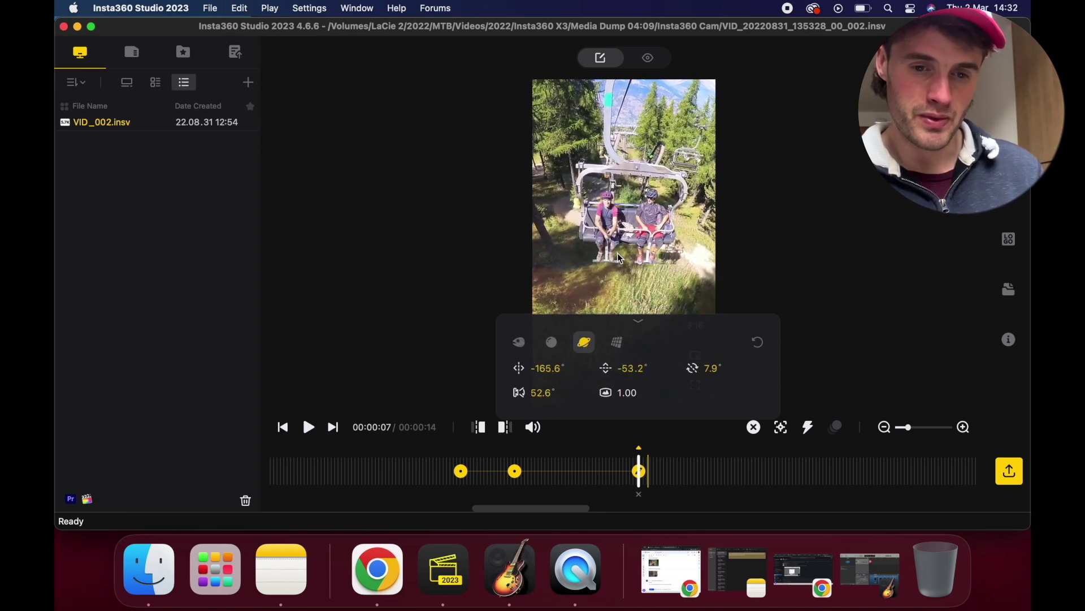
Play back the keyframed transition from 00:00:04 and pause at 10 seconds, looking around the view.
{"action": "scroll", "coordinate": [644, 469], "scroll_direction": "left", "scroll_amount": 5}
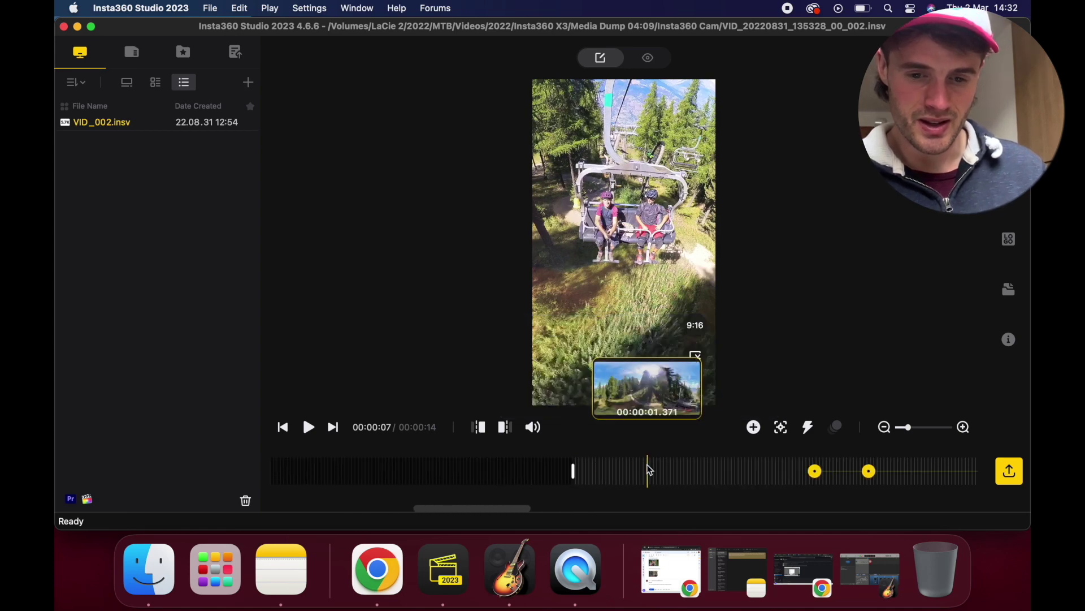
{"action": "key", "text": "space"}
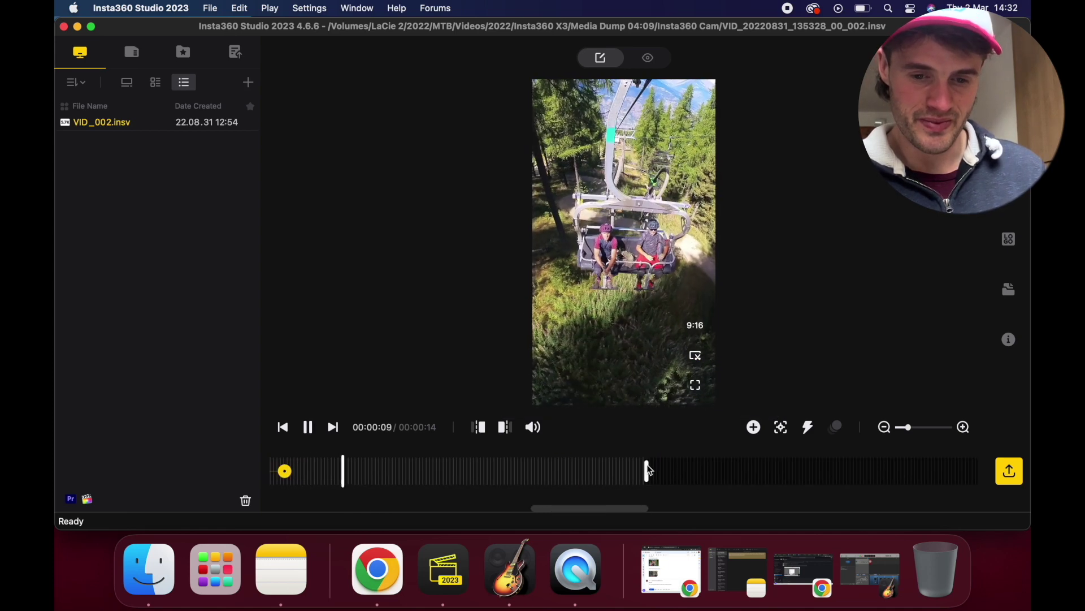
{"action": "left_click", "coordinate": [334, 459]}
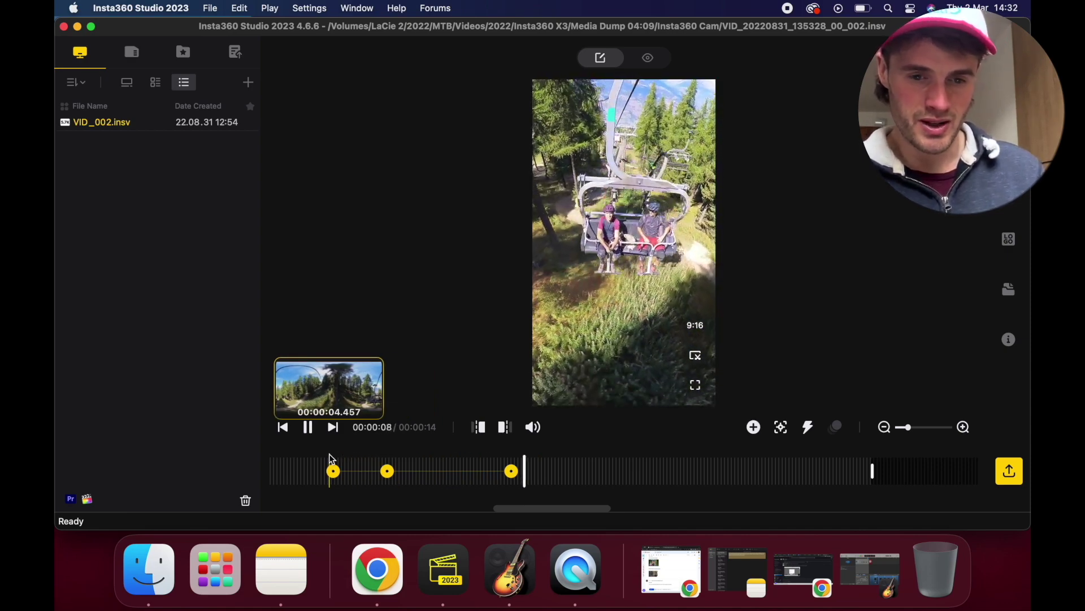
{"action": "key", "text": "space"}
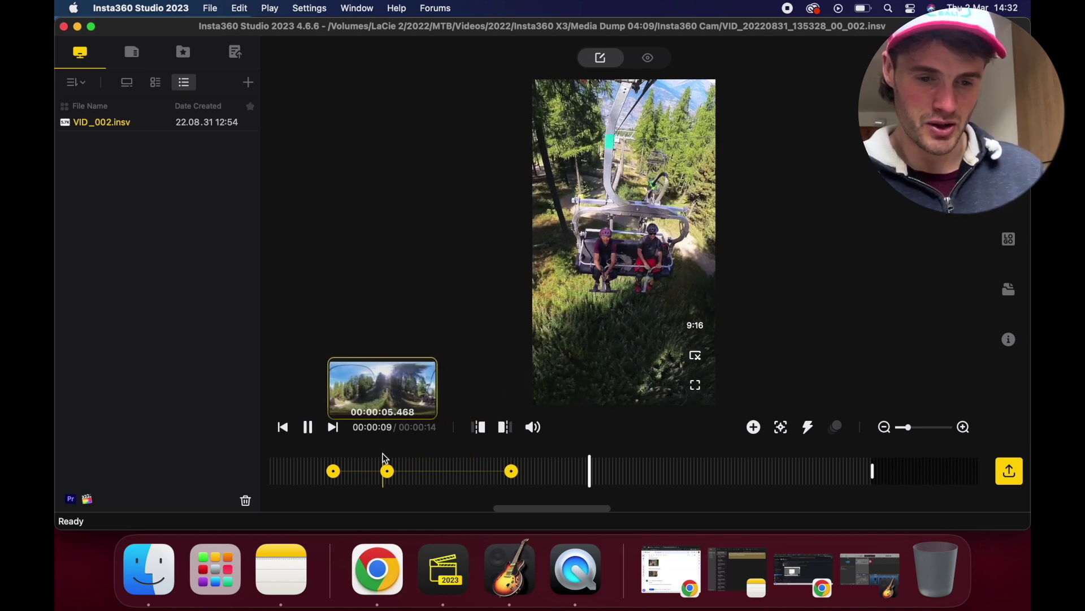
{"action": "key", "text": "space"}
{"action": "left_click", "coordinate": [384, 459]}
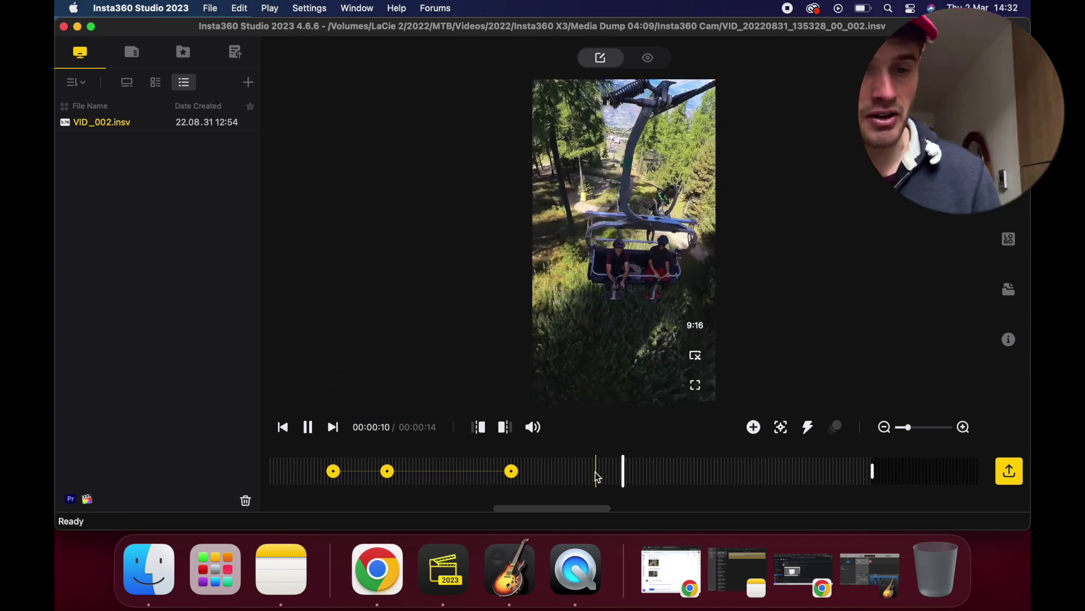
{"action": "left_click", "coordinate": [642, 249]}
{"action": "left_click_drag", "start_coordinate": [643, 249], "coordinate": [679, 219]}
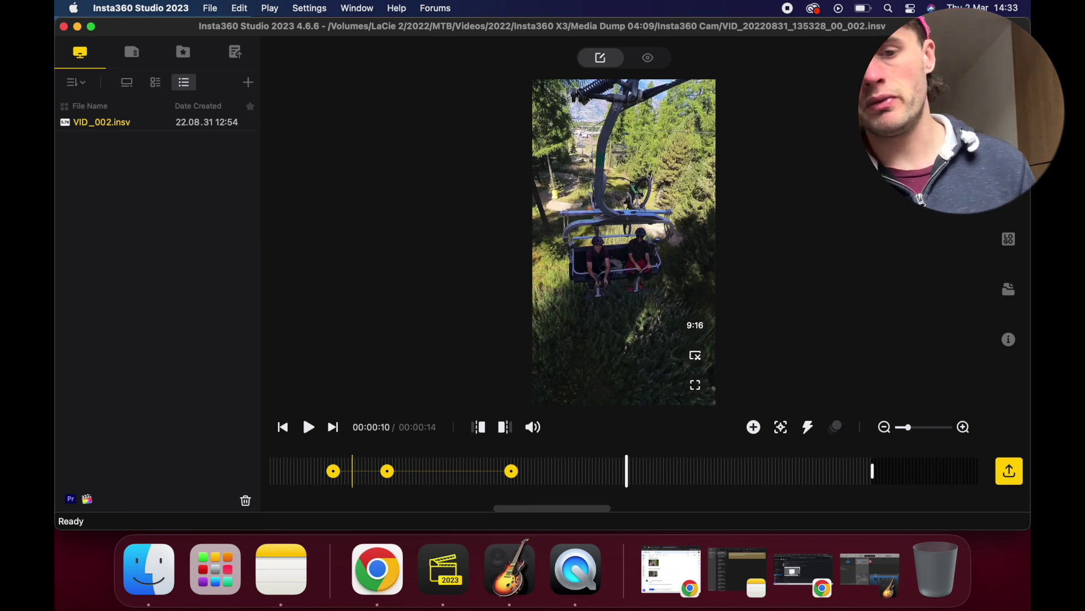
Try Sticky, Dive Case and Dive Case (Under) stitching, settling on Normal, then show media settings.
{"action": "left_click", "coordinate": [1009, 88]}
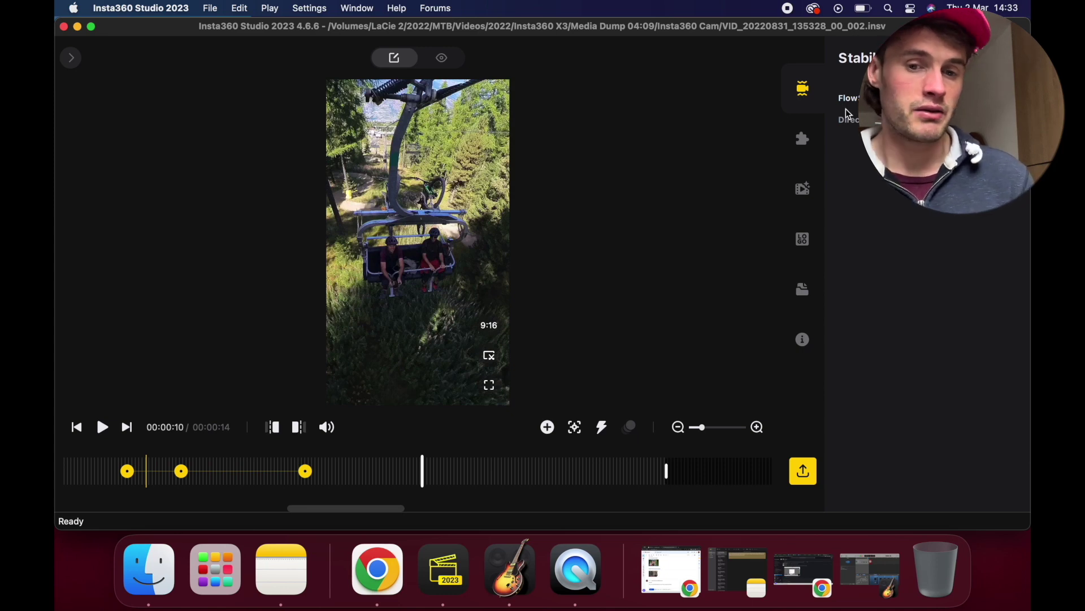
{"action": "left_click", "coordinate": [802, 139]}
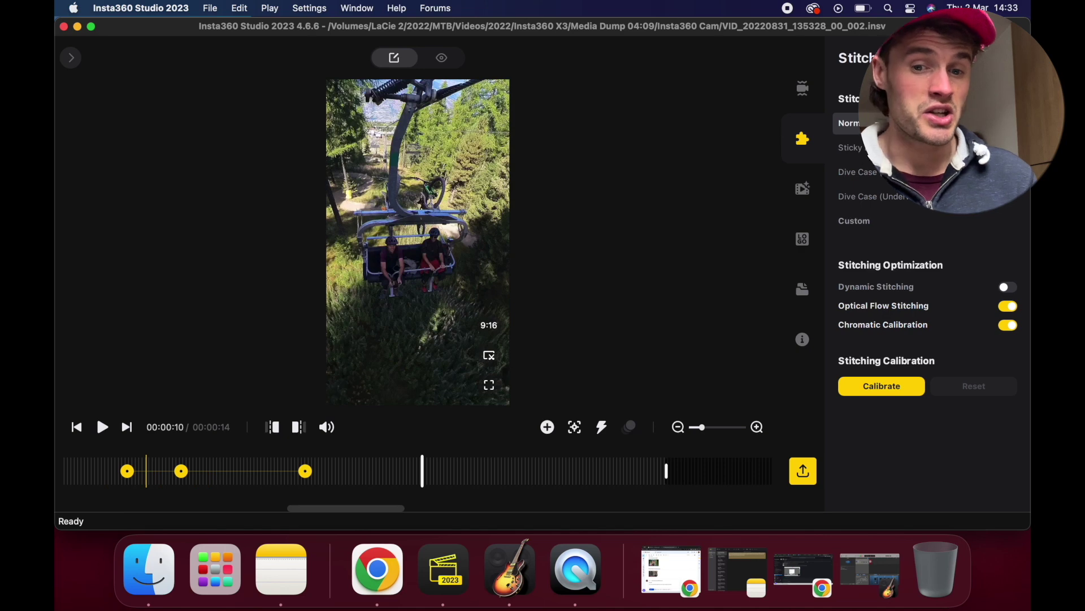
{"action": "left_click", "coordinate": [854, 148]}
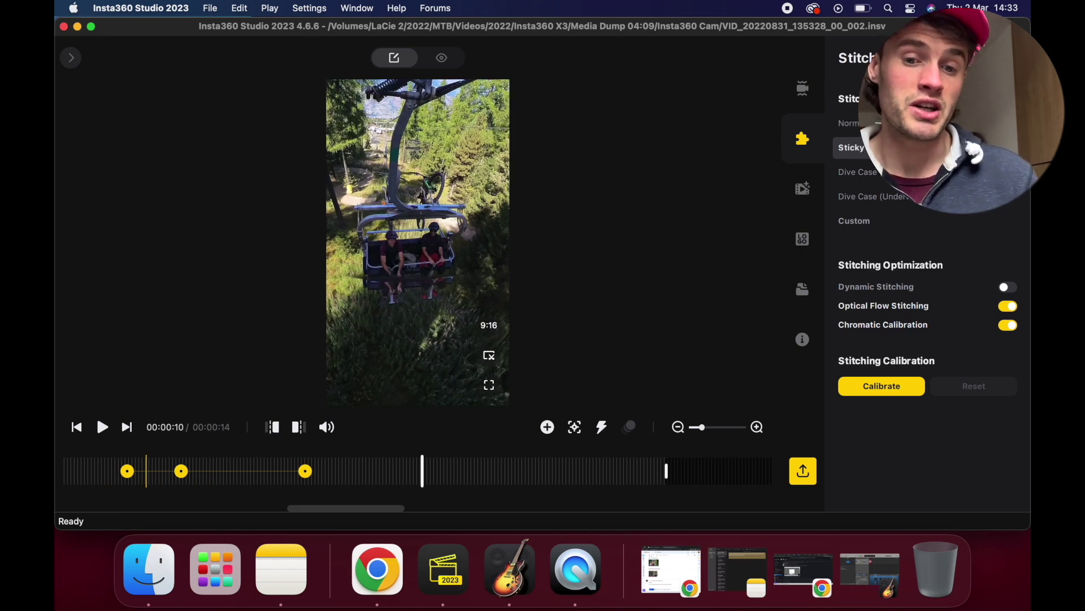
{"action": "left_click", "coordinate": [849, 123]}
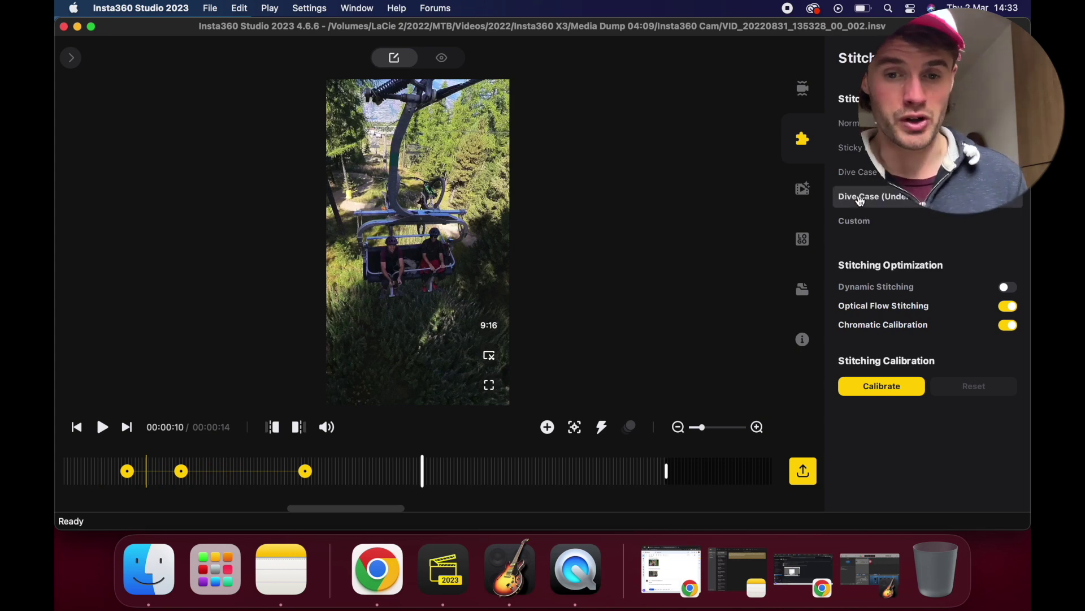
{"action": "left_click", "coordinate": [861, 172]}
{"action": "left_click", "coordinate": [864, 195]}
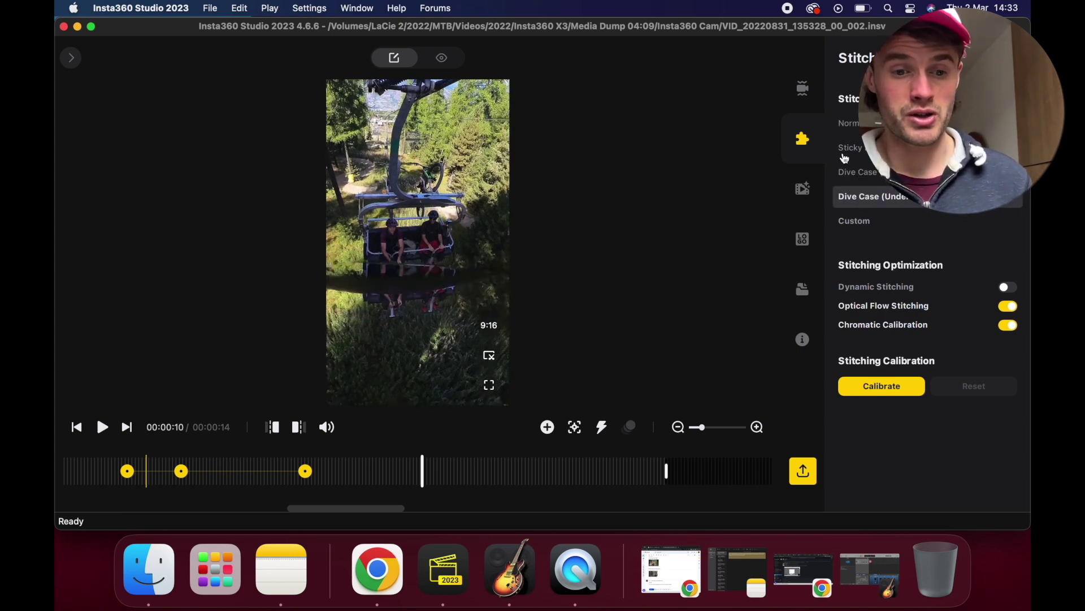
{"action": "left_click", "coordinate": [858, 126]}
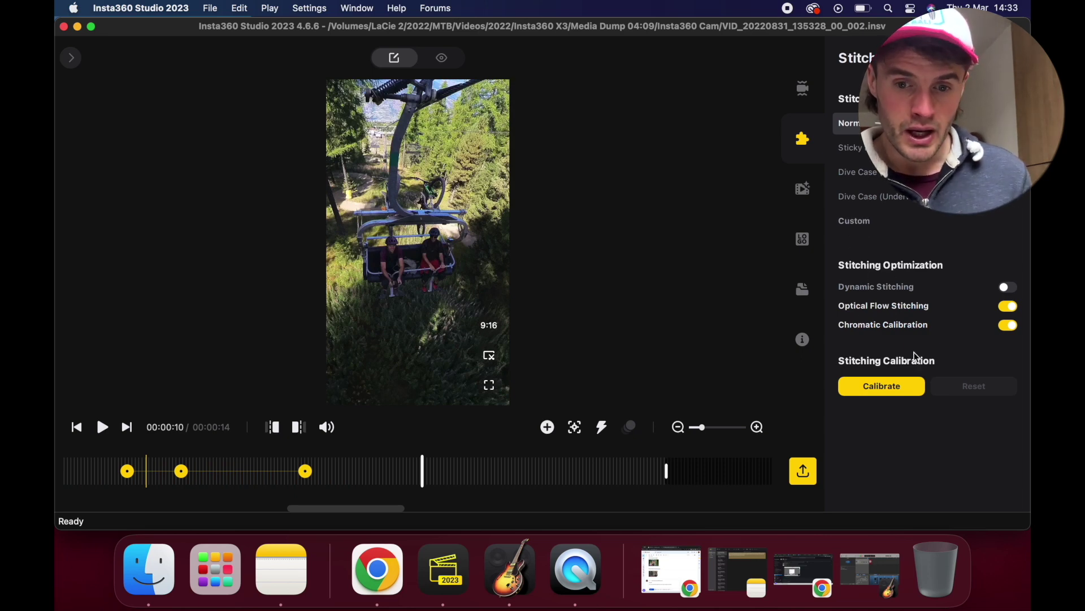
{"action": "left_click", "coordinate": [803, 188]}
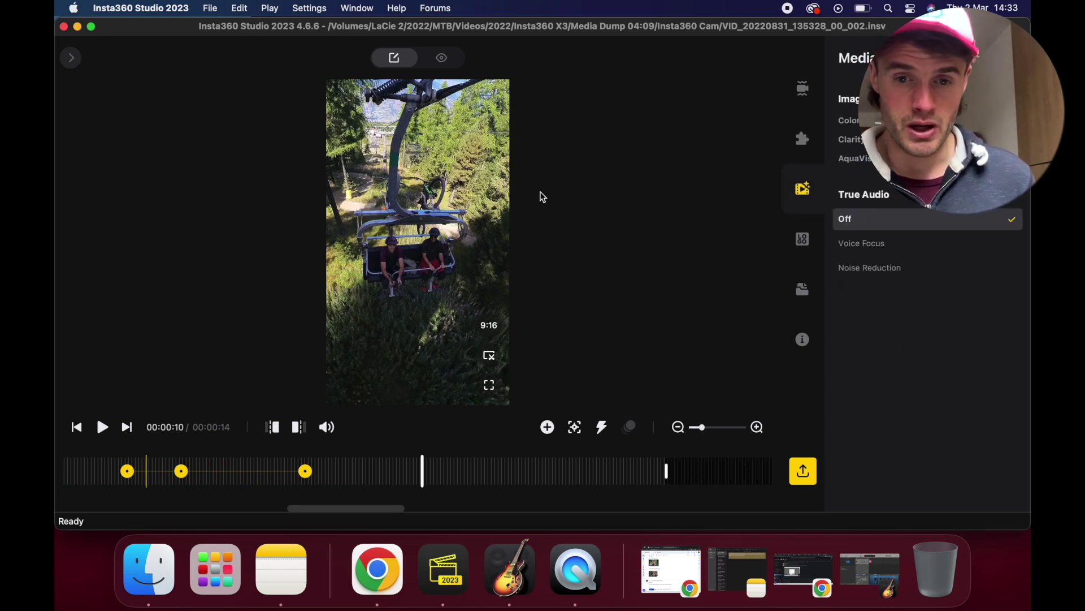
Tilt the view toward sky and mountains, set True Audio to Voice Focus, and show logo styles.
{"action": "left_click_drag", "start_coordinate": [477, 216], "coordinate": [450, 263]}
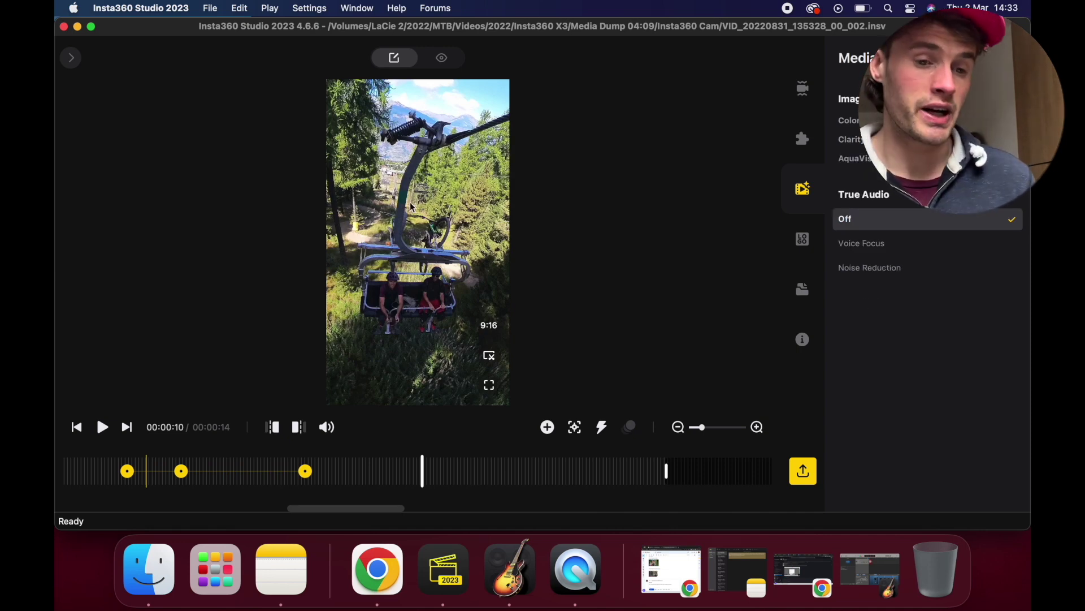
{"action": "left_click_drag", "start_coordinate": [360, 209], "coordinate": [374, 217]}
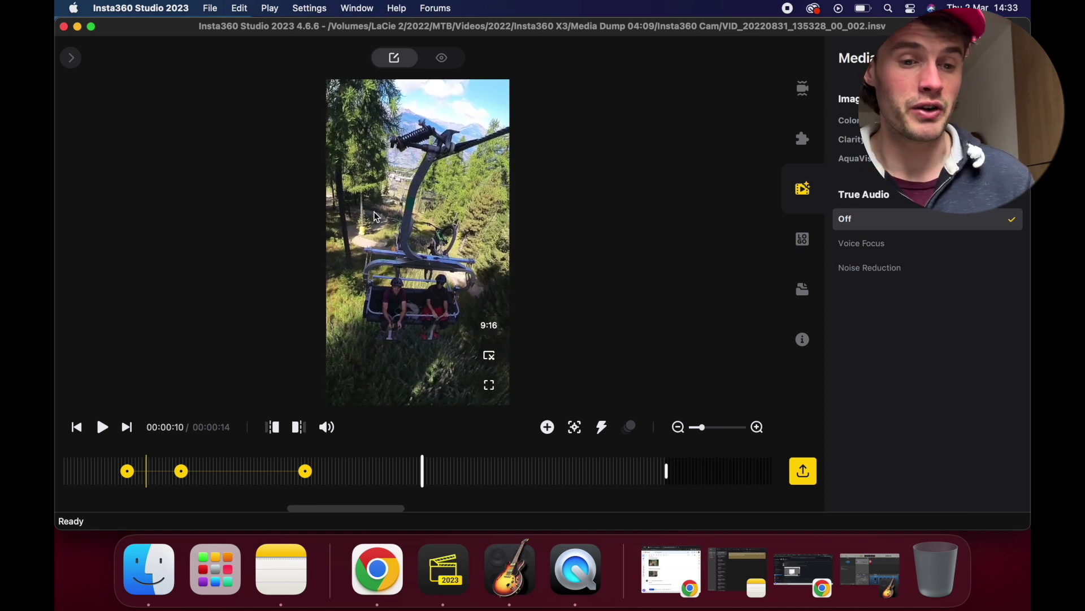
{"action": "left_click", "coordinate": [872, 248]}
{"action": "left_click", "coordinate": [864, 270]}
{"action": "left_click", "coordinate": [872, 248]}
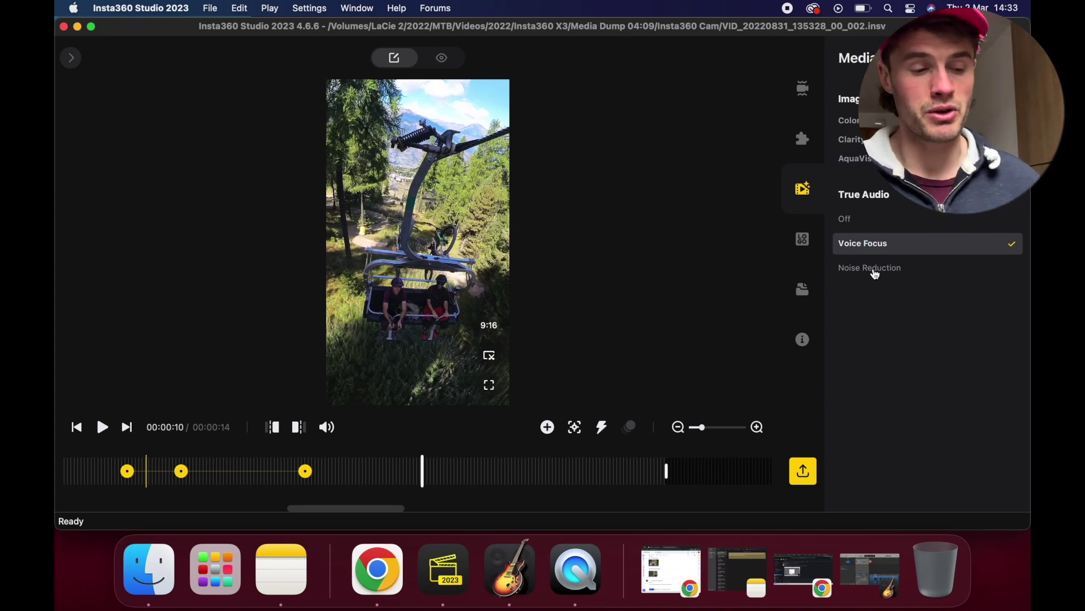
{"action": "left_click", "coordinate": [804, 241]}
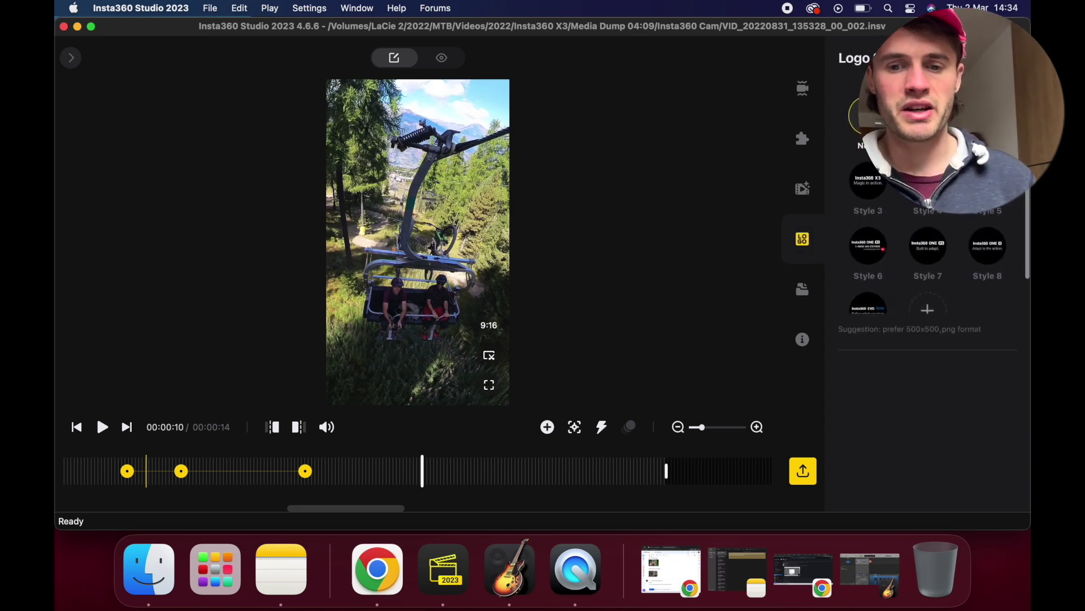
Remove the logo watermark and show the clip's File Properties (5760x2880, 29.97fps, 1.22GB).
{"action": "left_click", "coordinate": [927, 116]}
{"action": "left_click_drag", "start_coordinate": [390, 324], "coordinate": [413, 372]}
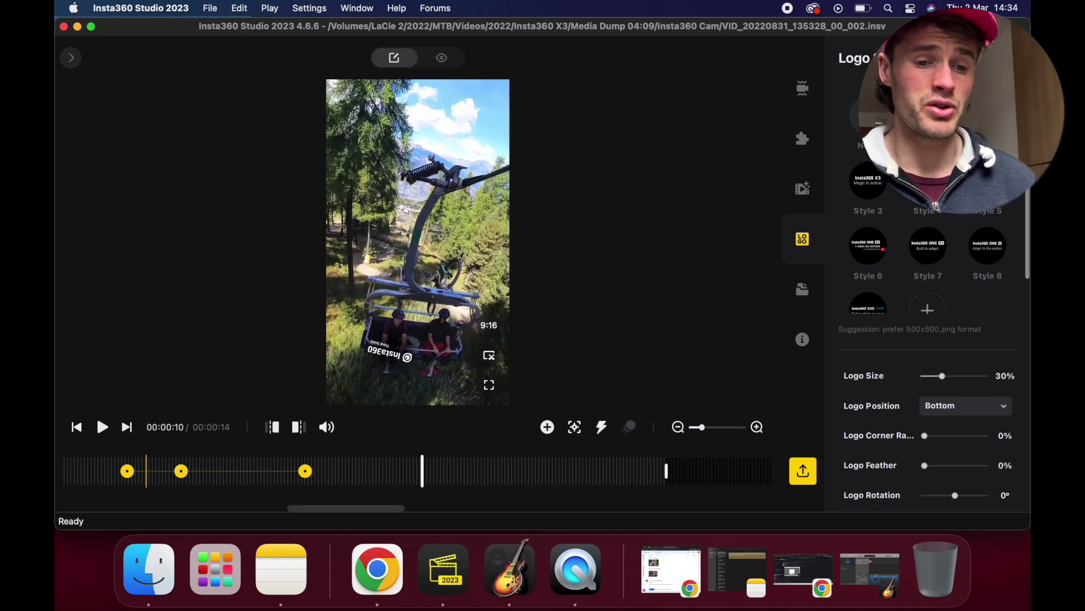
{"action": "left_click", "coordinate": [868, 116]}
{"action": "left_click", "coordinate": [799, 283]}
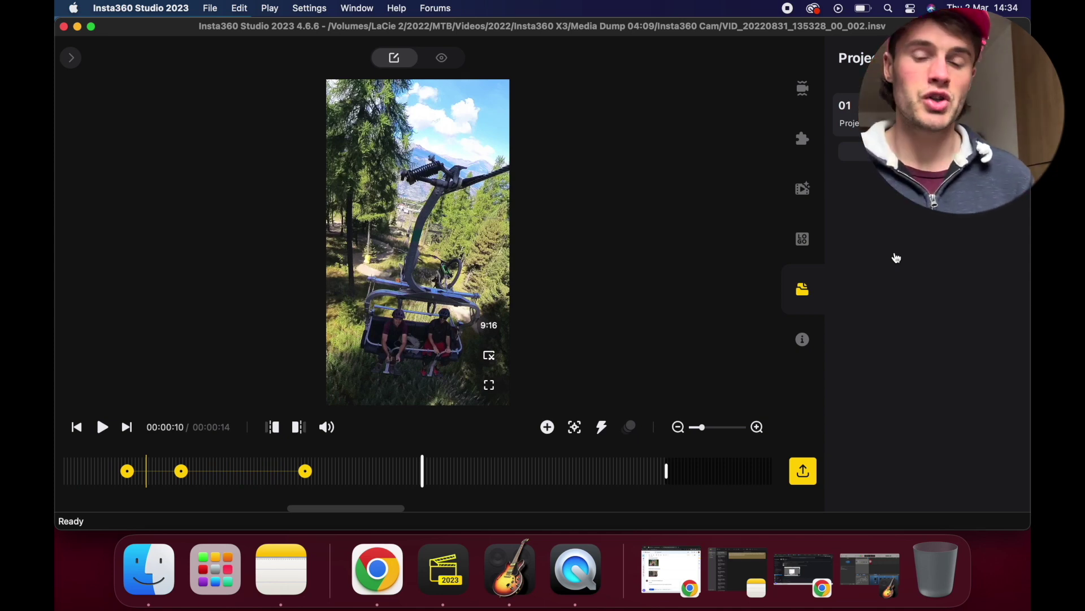
{"action": "left_click", "coordinate": [802, 339]}
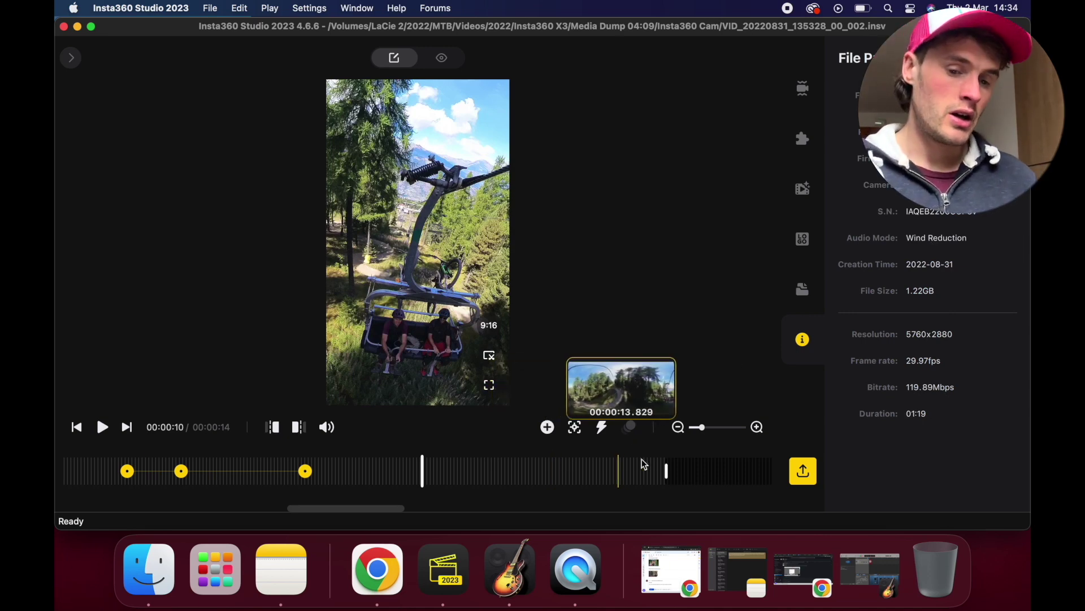
Trim the clip so it ends at 00:00:10.
{"action": "left_click_drag", "start_coordinate": [667, 471], "coordinate": [421, 470]}
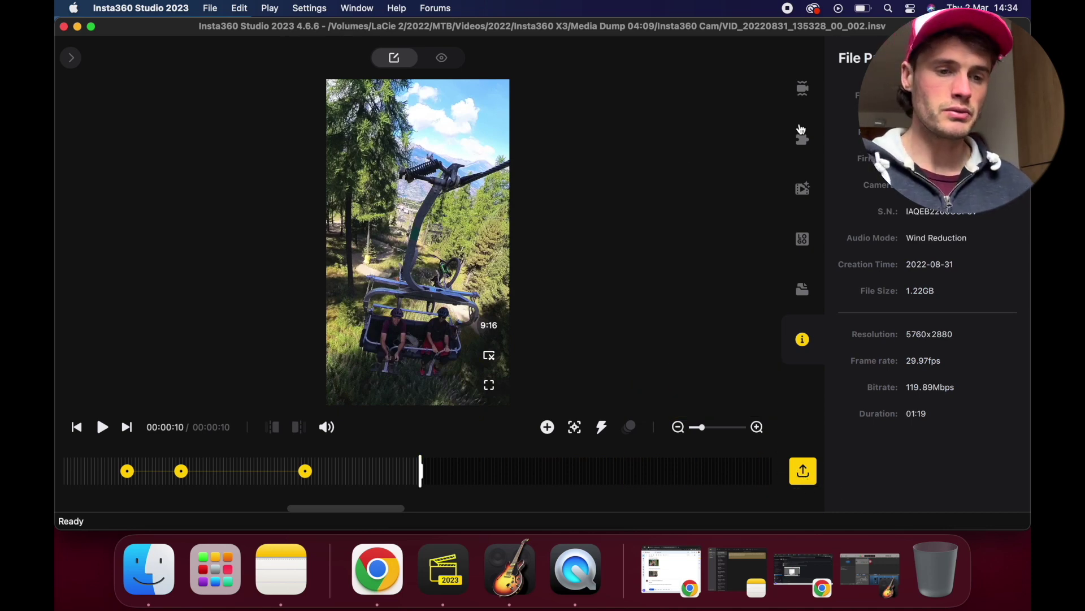
Open Video Export Settings with Cmd+E (1080x1920, H.264).
{"action": "key", "text": "cmd+e"}
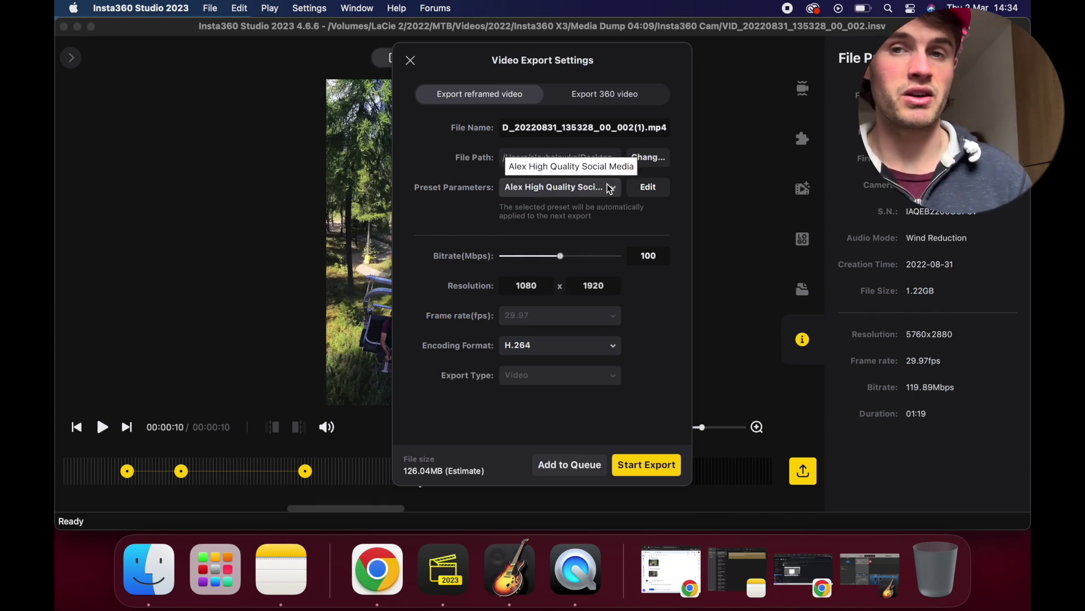
Resave the export preset under its current name and lower the bitrate to 47 Mbps (59.32MB).
{"action": "left_click", "coordinate": [514, 191]}
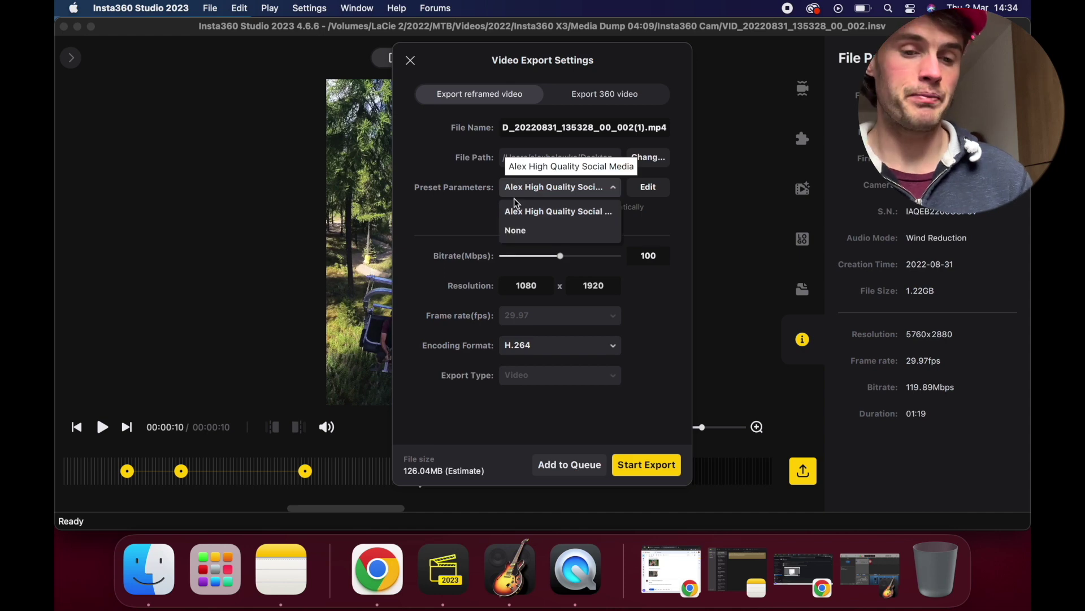
{"action": "left_click", "coordinate": [638, 188]}
{"action": "triple_click", "coordinate": [535, 256]}
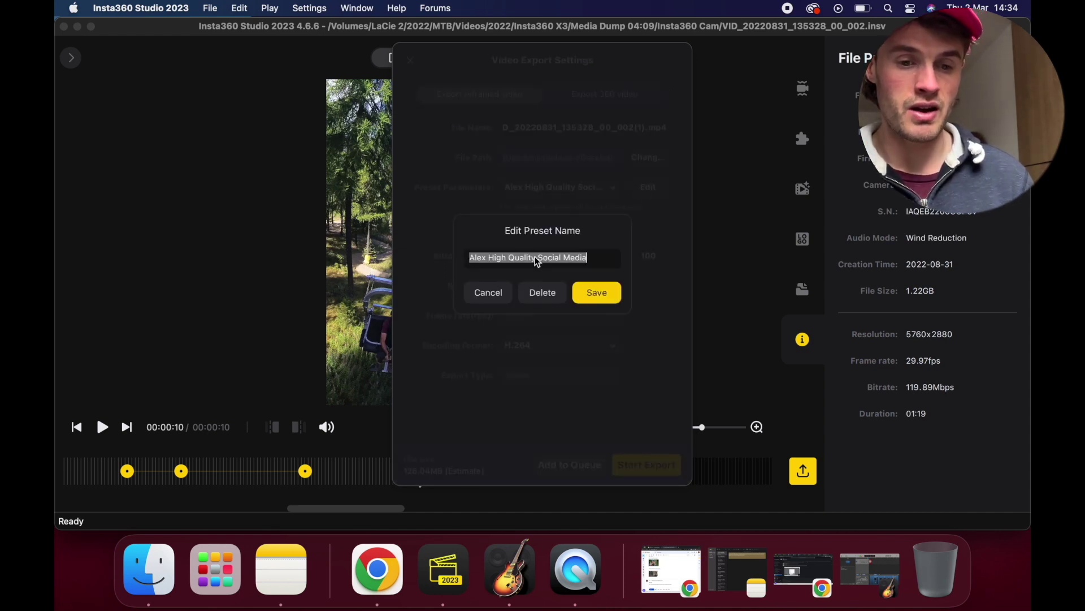
{"action": "left_click", "coordinate": [534, 256]}
{"action": "left_click", "coordinate": [577, 291]}
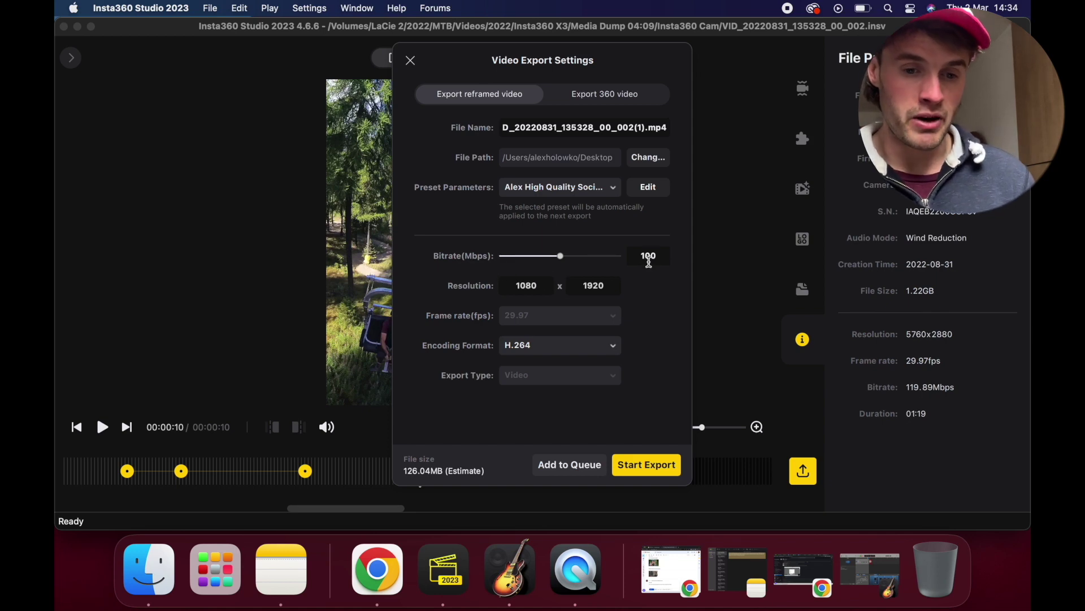
{"action": "left_click_drag", "start_coordinate": [560, 255], "coordinate": [529, 258]}
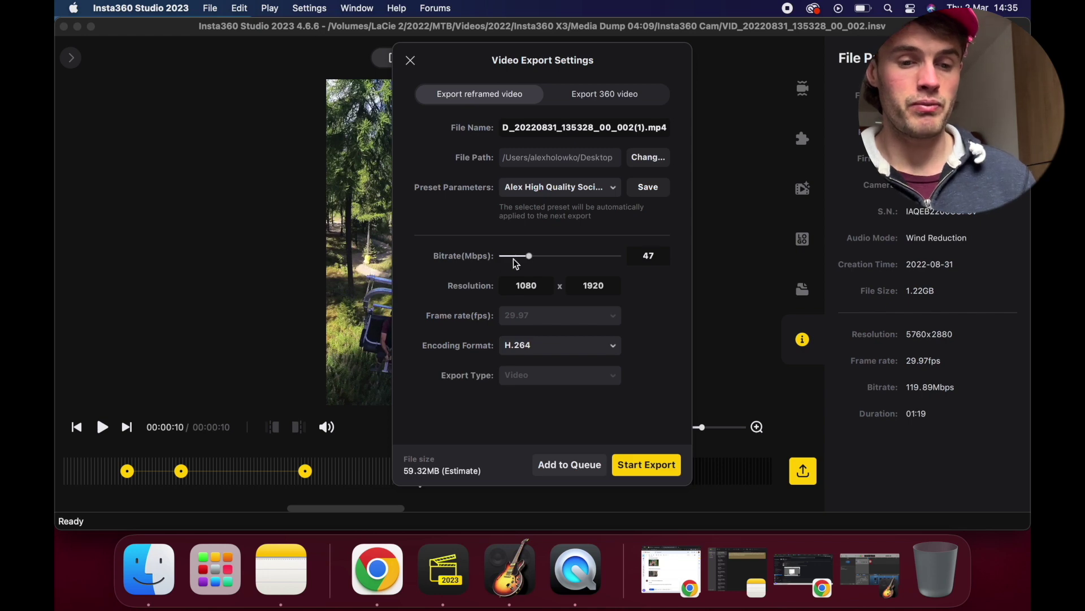
Raise the bitrate to 52 Mbps and keep H.264 encoding after briefly trying ProRes 422.
{"action": "left_click", "coordinate": [532, 256]}
{"action": "left_click_drag", "start_coordinate": [532, 257], "coordinate": [536, 258]}
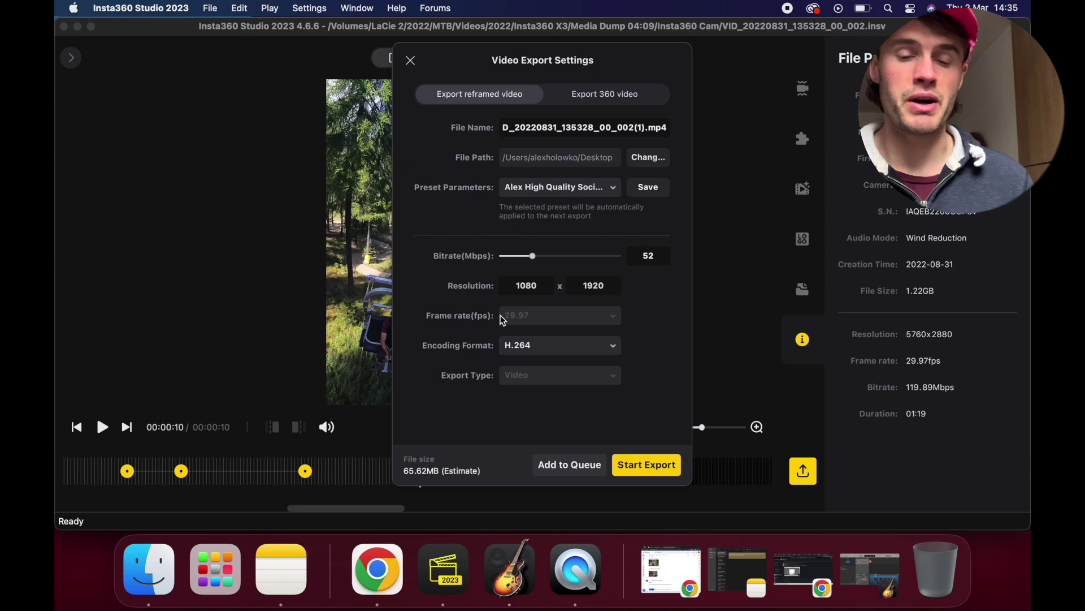
{"action": "left_click", "coordinate": [521, 352]}
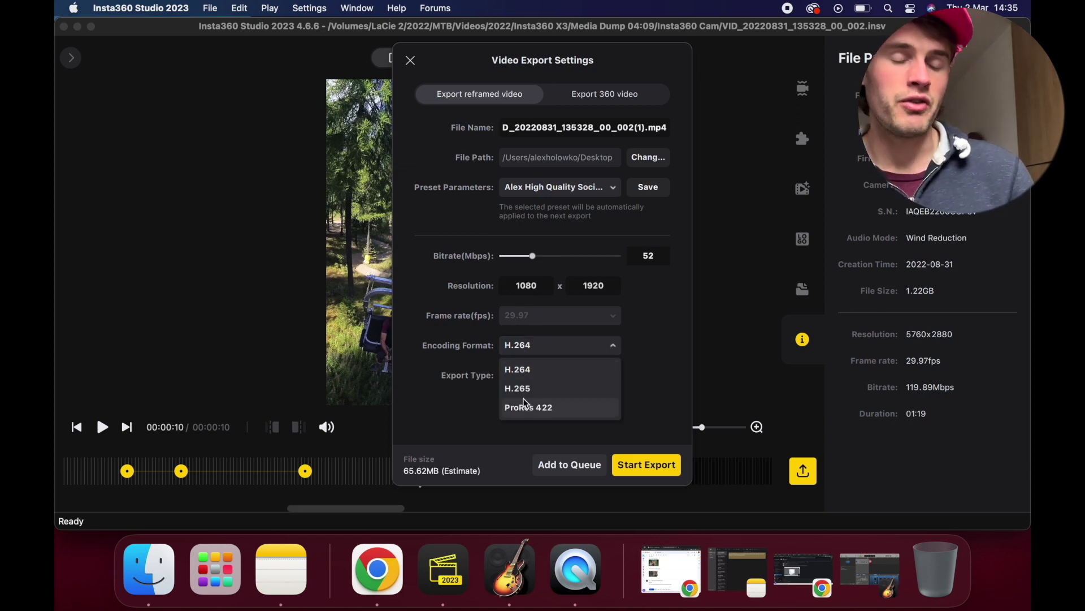
{"action": "left_click", "coordinate": [530, 411]}
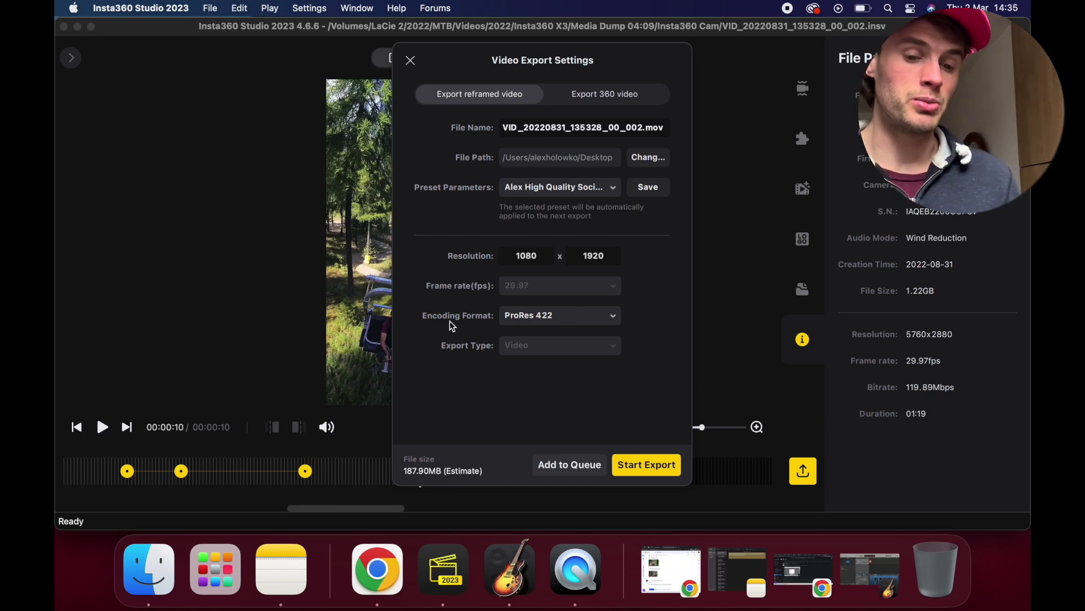
{"action": "left_click", "coordinate": [529, 321]}
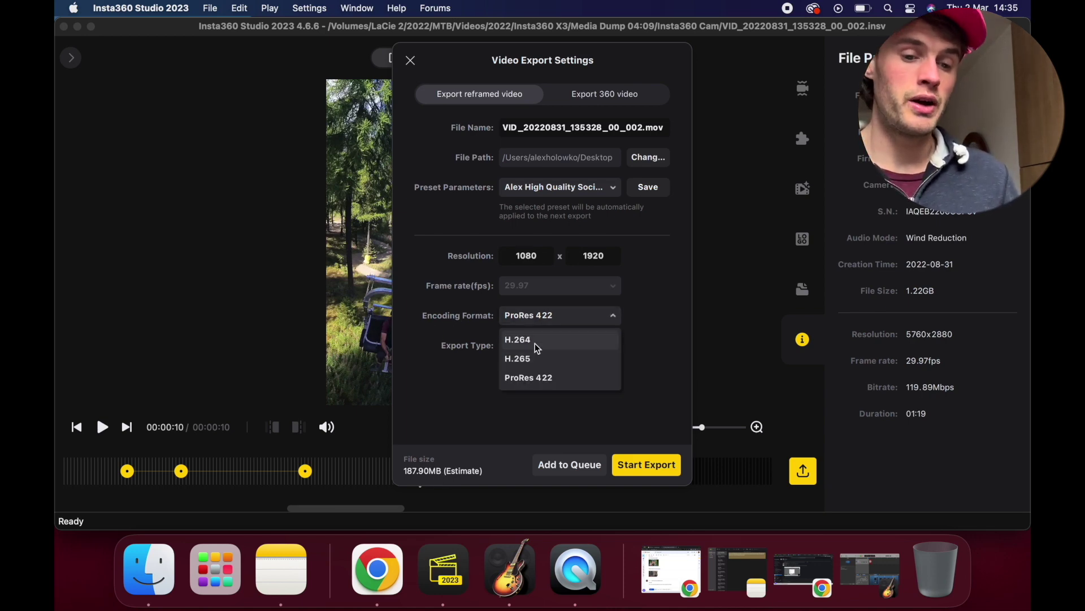
{"action": "left_click", "coordinate": [534, 340]}
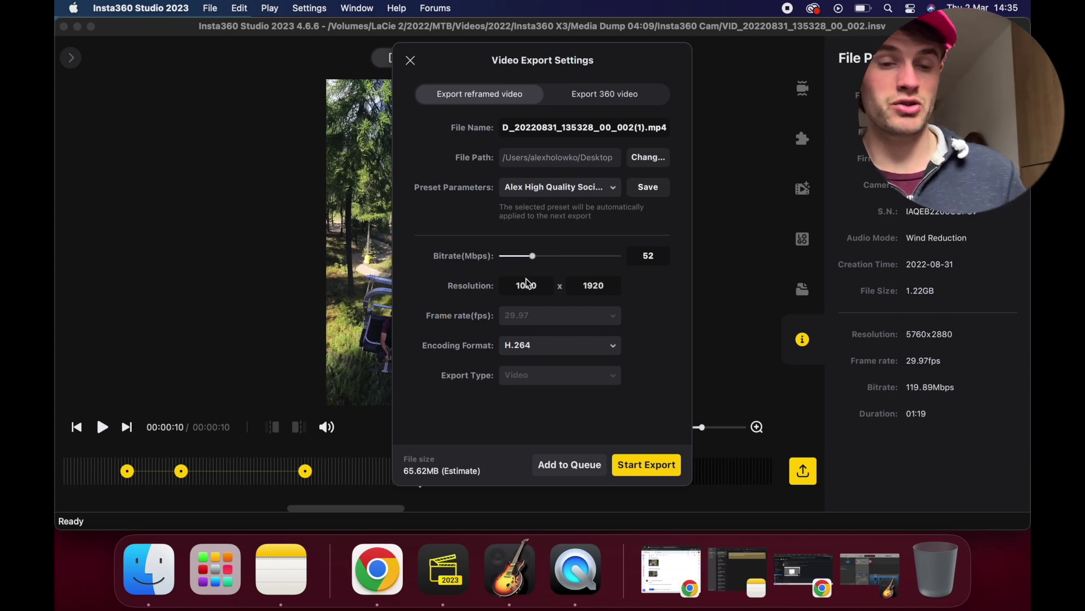
Start the MP4 export of the 10-second clip and let it finish in the Export Queue.
{"action": "left_click", "coordinate": [642, 472]}
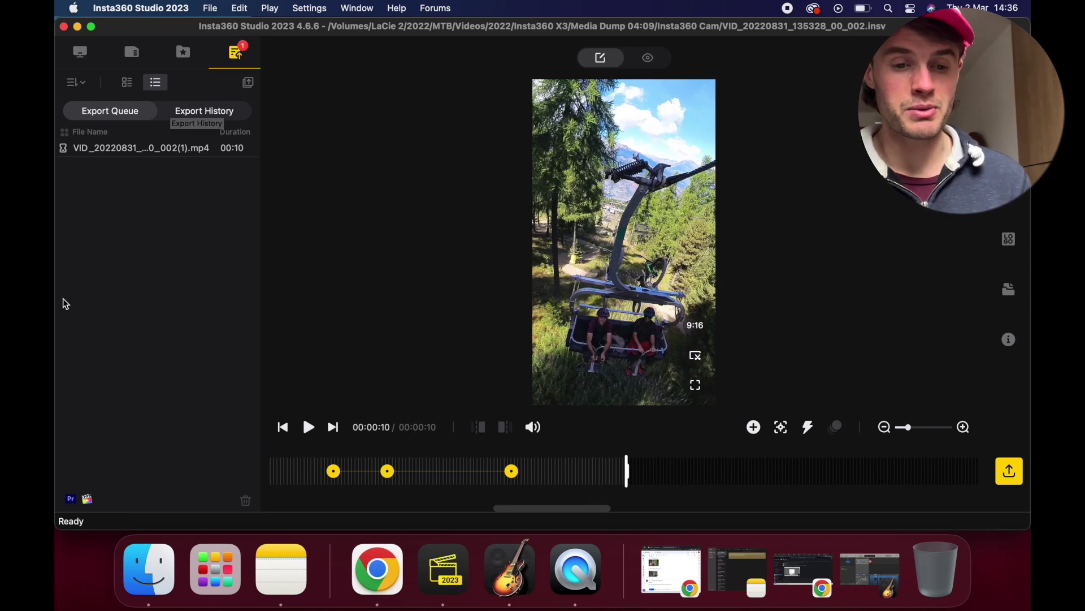